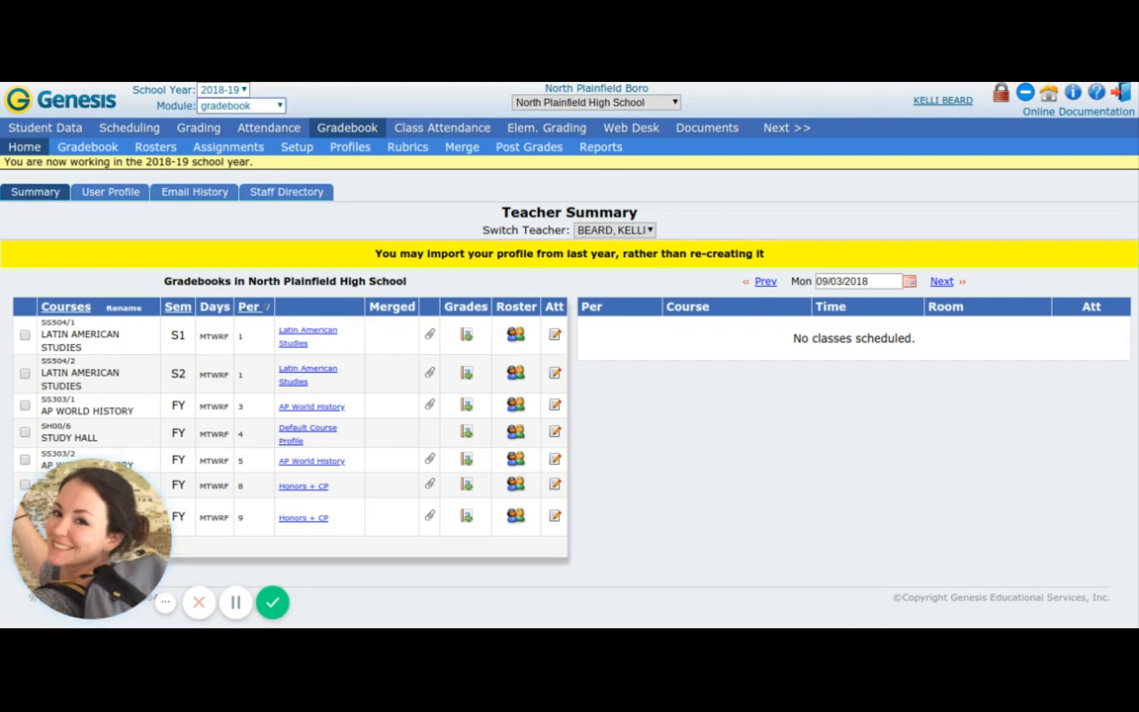
# - Open the Lesson Planner module and display its list of lesson books
pyautogui.click(233, 130)
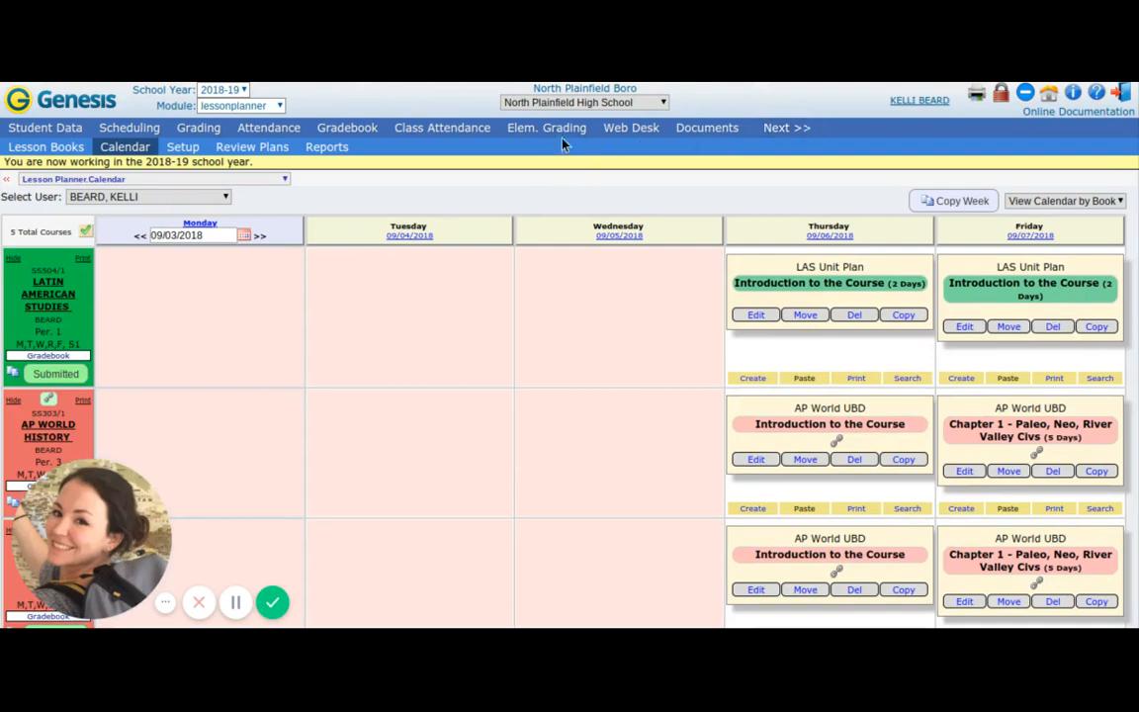
pyautogui.click(783, 135)
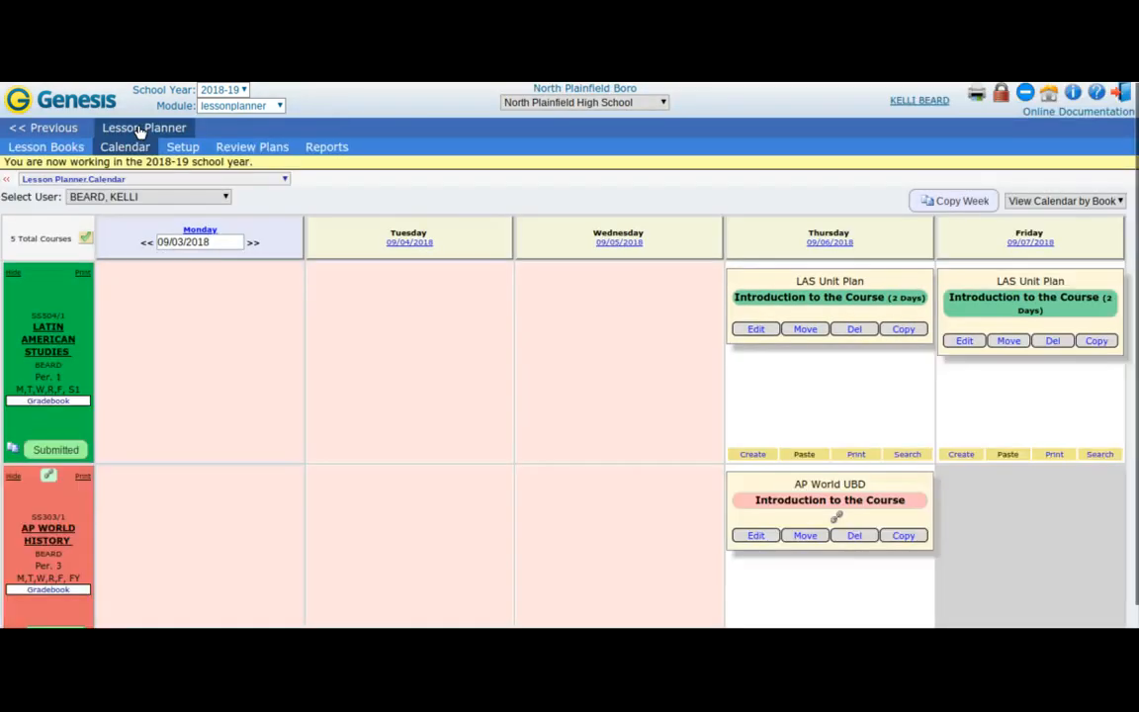
pyautogui.click(140, 131)
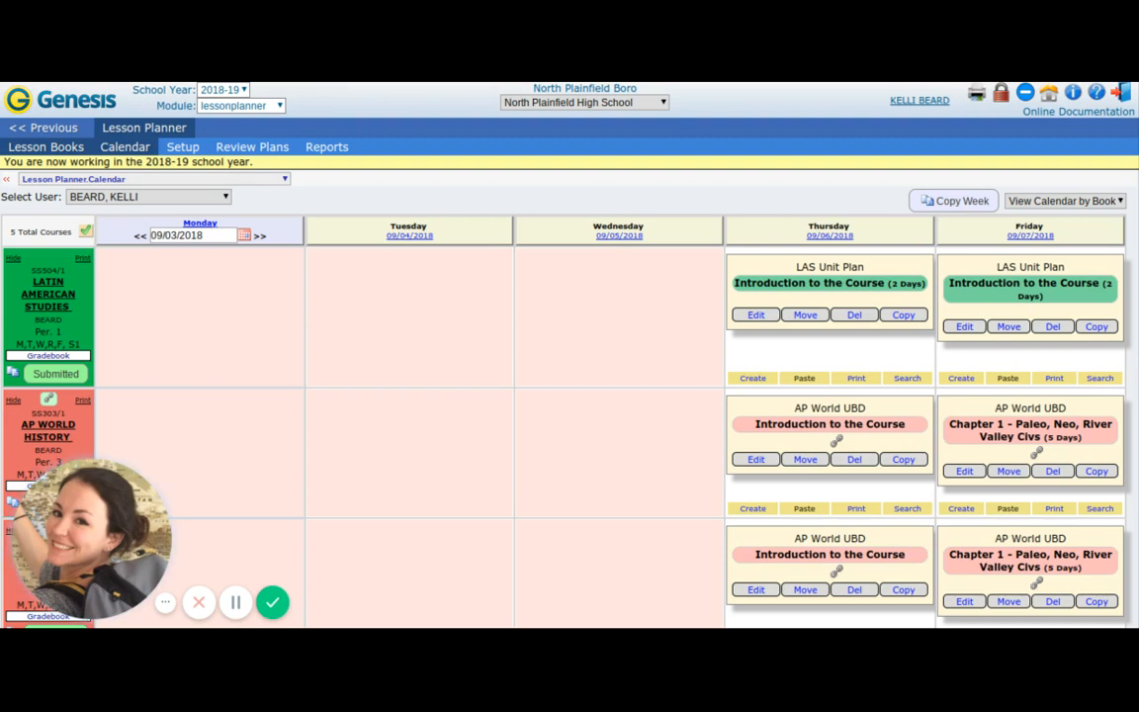
pyautogui.click(71, 151)
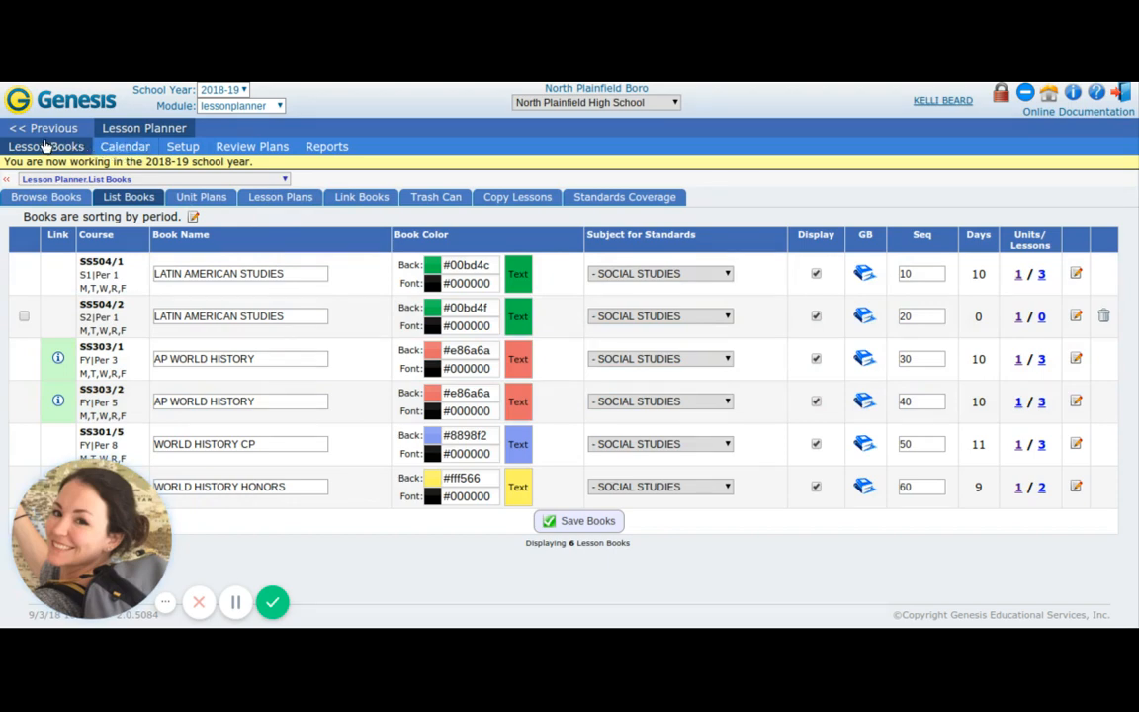
# - Examine the lesson plans and submission status of every course in the calendar for the week of 09/03/2018
pyautogui.click(109, 146)
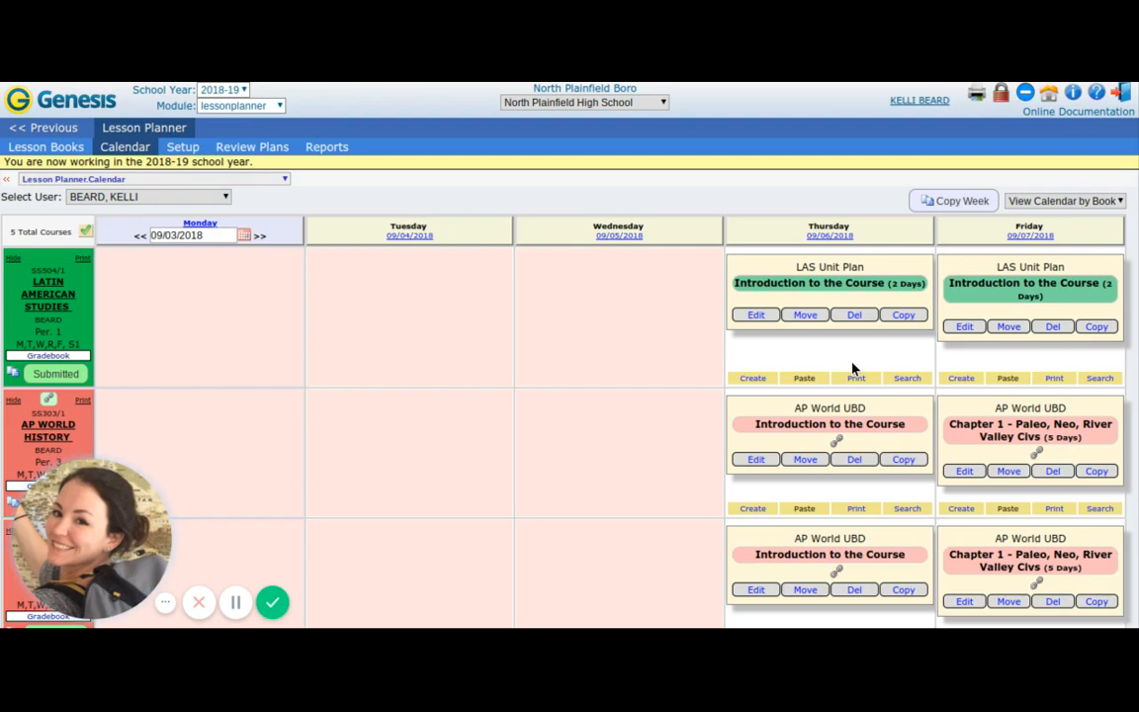
pyautogui.scroll(-1, 852, 366)
pyautogui.scroll(-4, 852, 368)
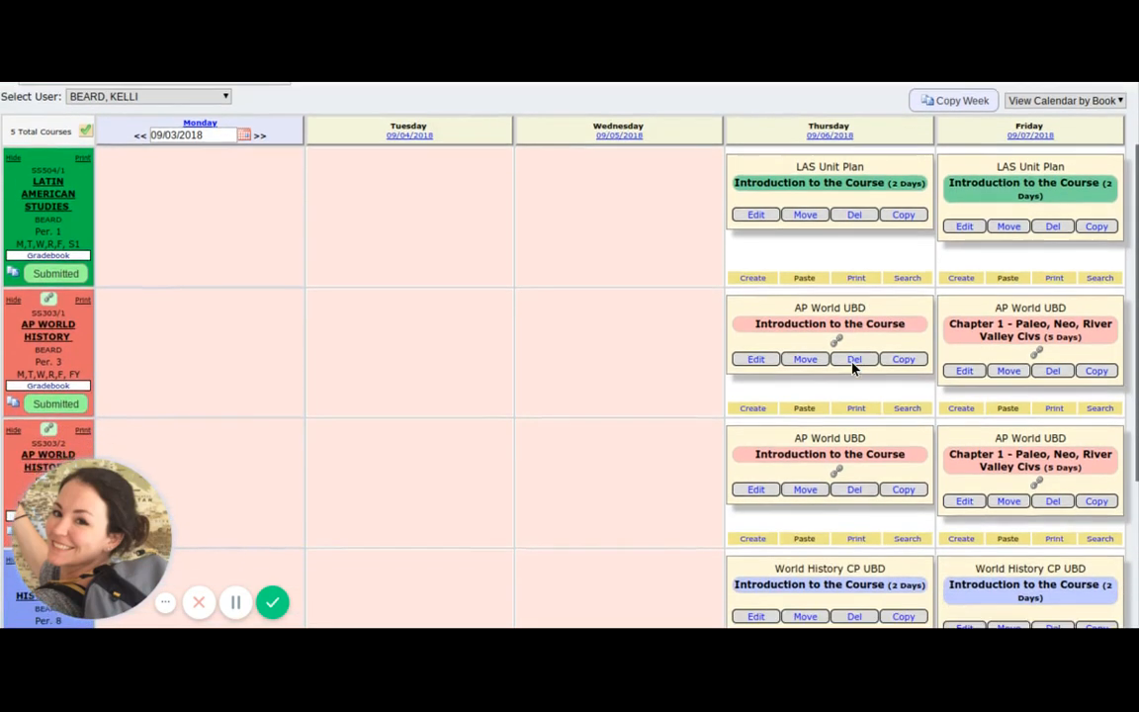
pyautogui.scroll(-2, 852, 365)
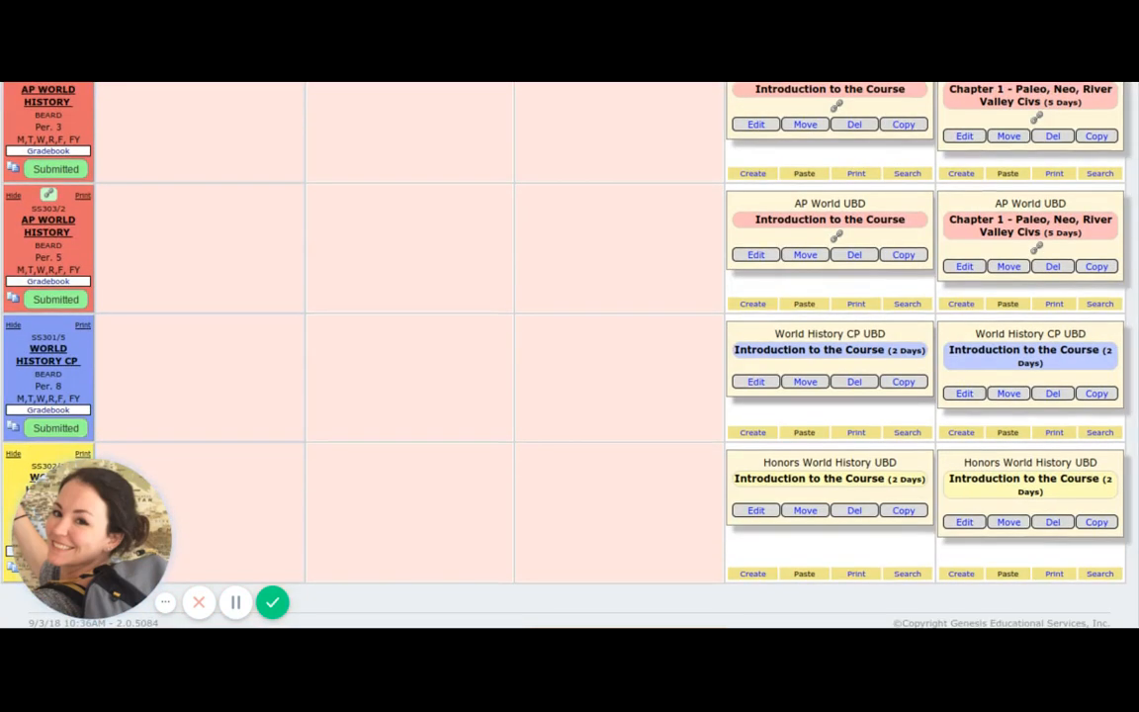
pyautogui.scroll(6, 852, 366)
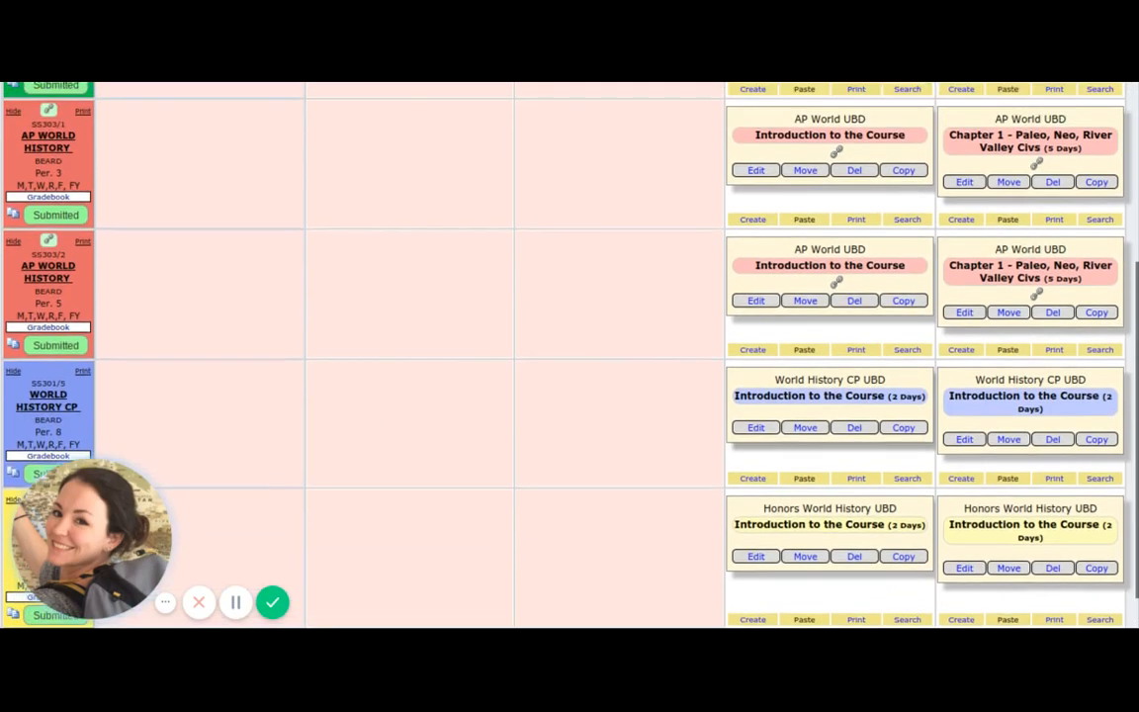
pyautogui.scroll(1, 730, 338)
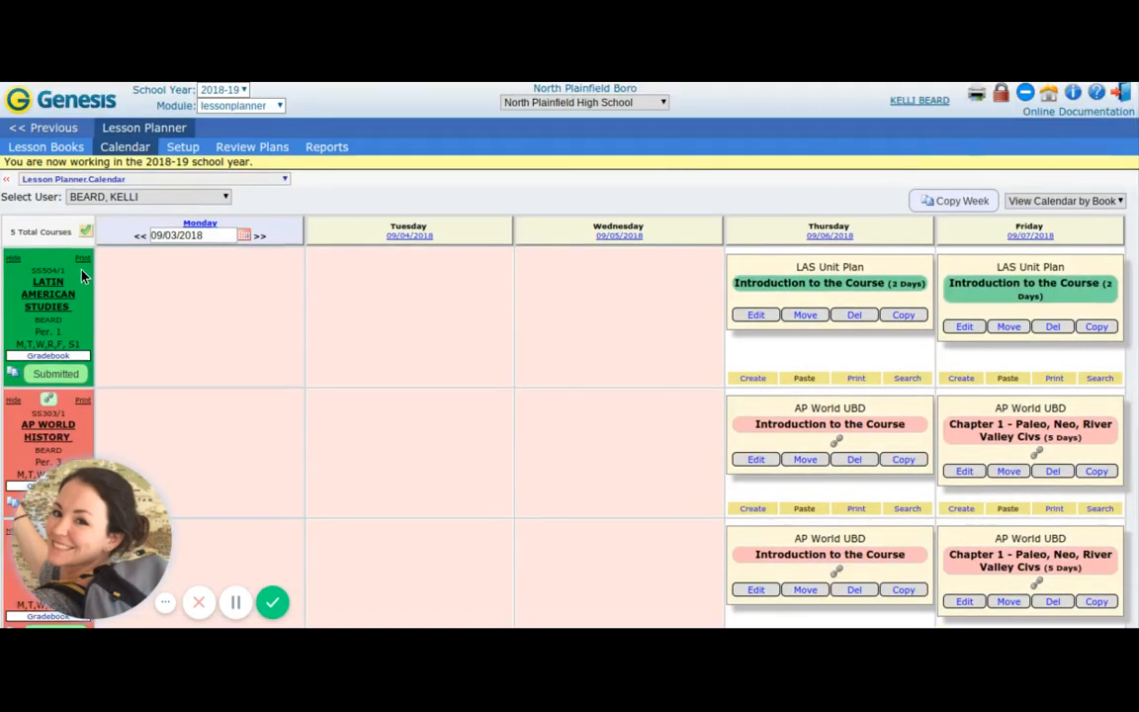
pyautogui.scroll(-1, 82, 277)
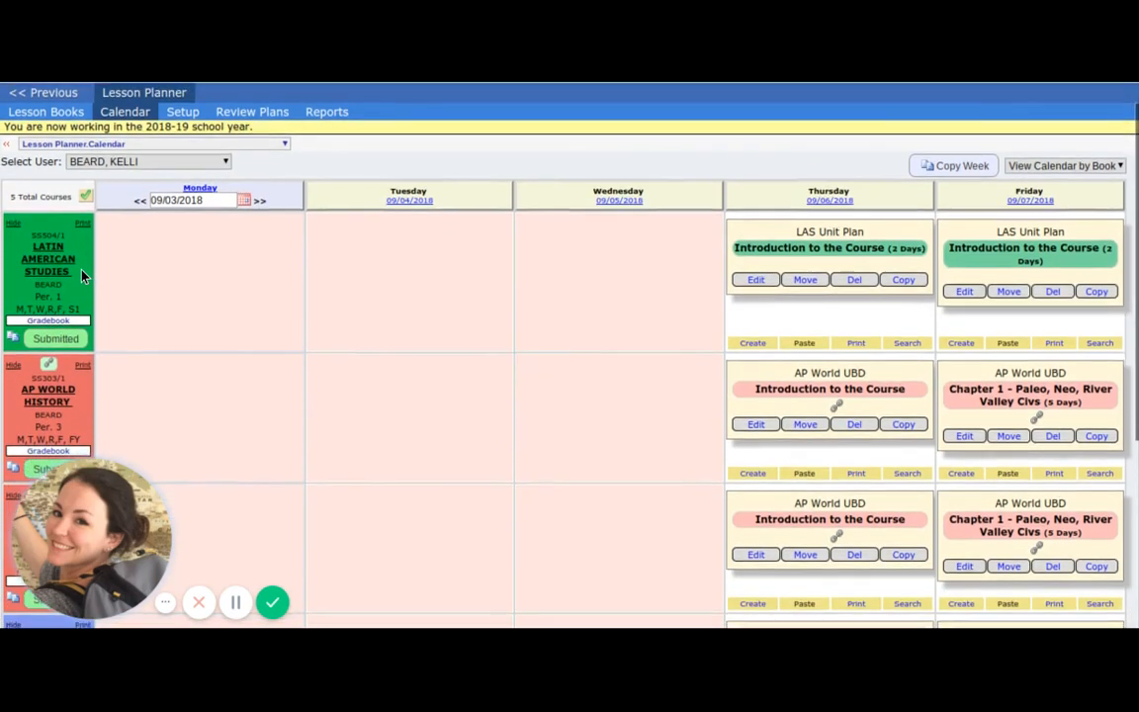
pyautogui.scroll(-3, 82, 277)
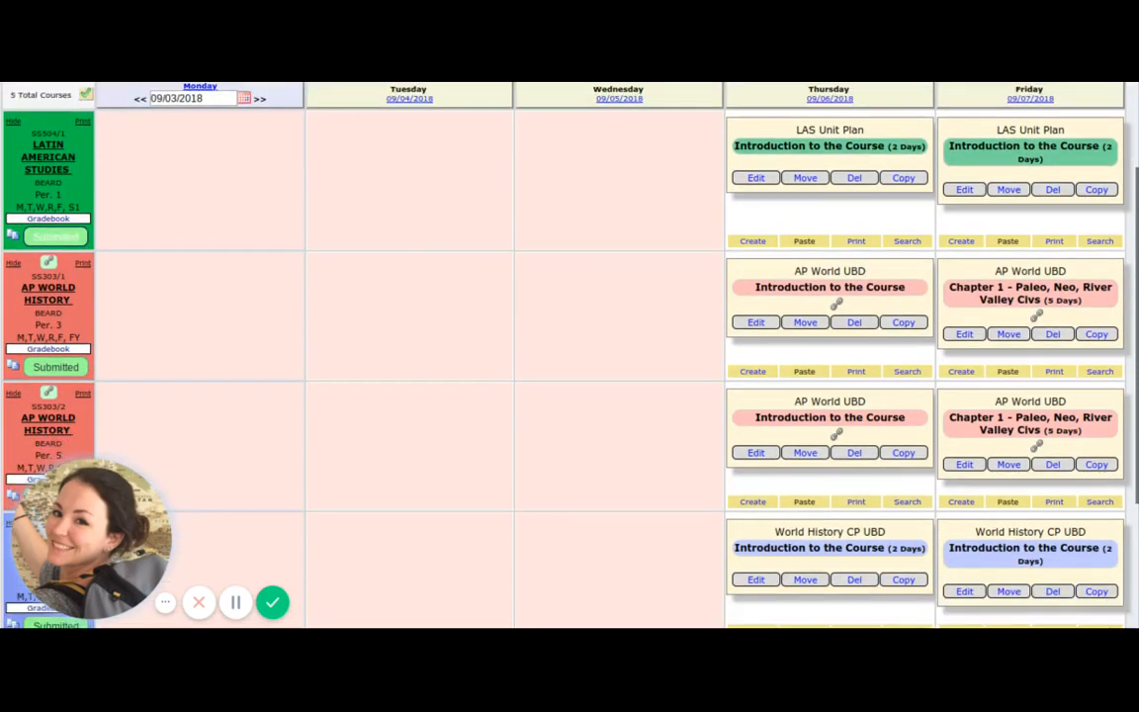
pyautogui.scroll(1, 55, 235)
pyautogui.scroll(-2, 43, 196)
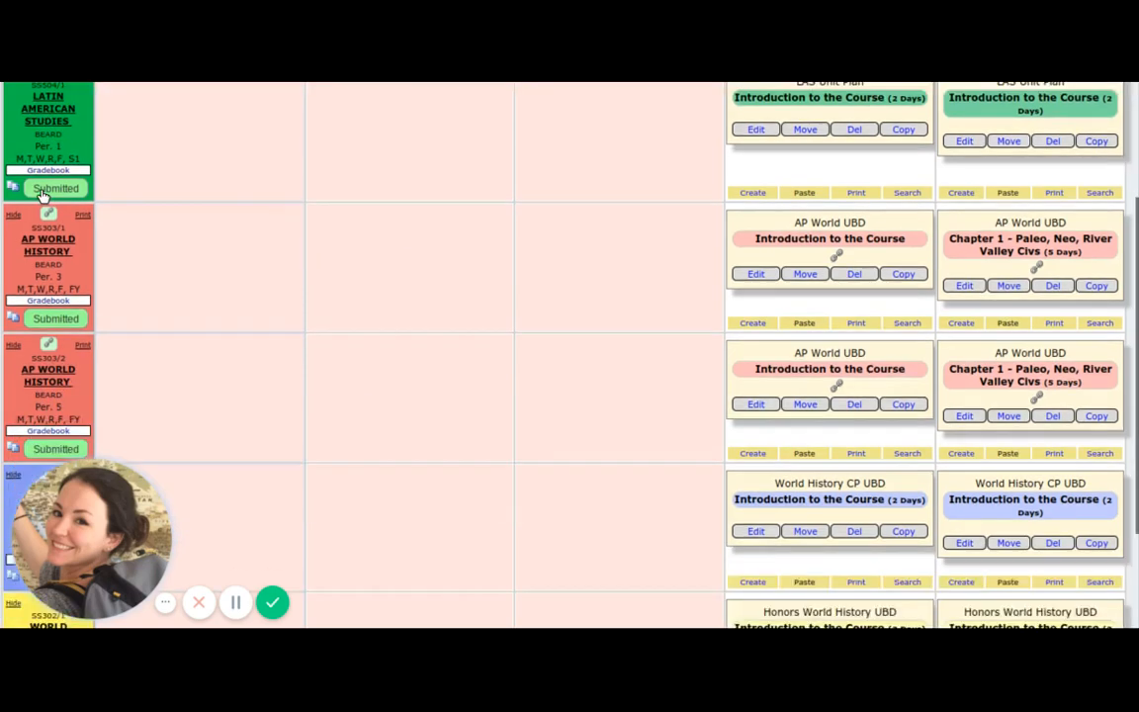
pyautogui.scroll(-5, 44, 196)
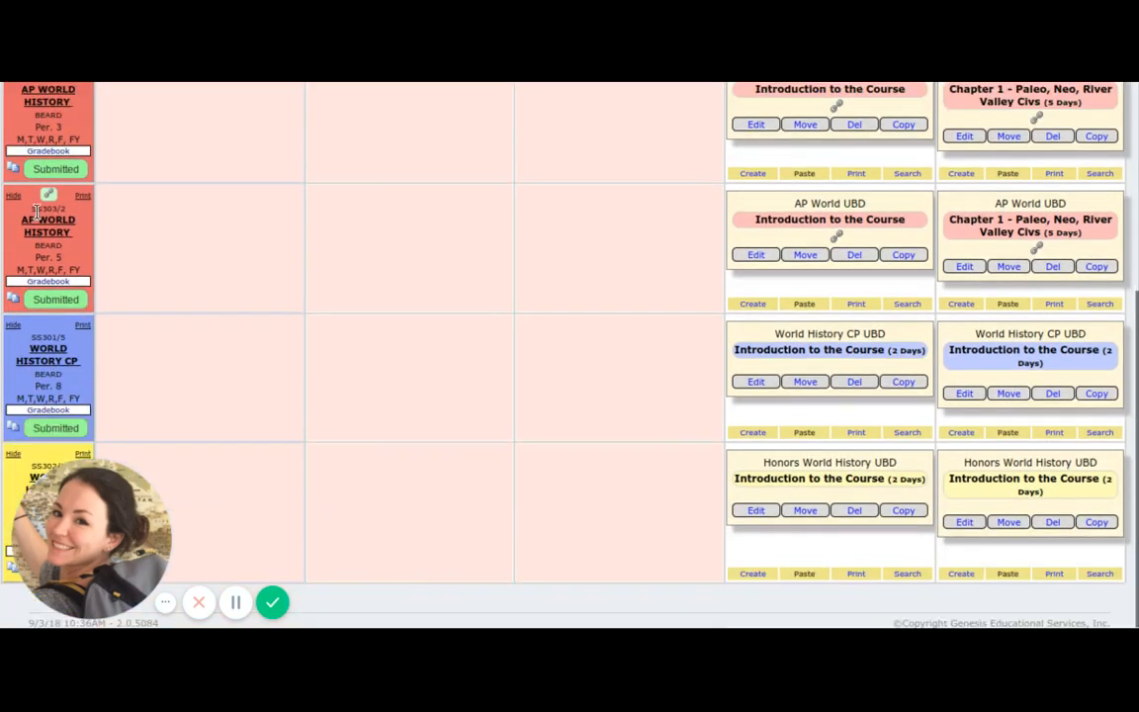
pyautogui.scroll(4, 495, 382)
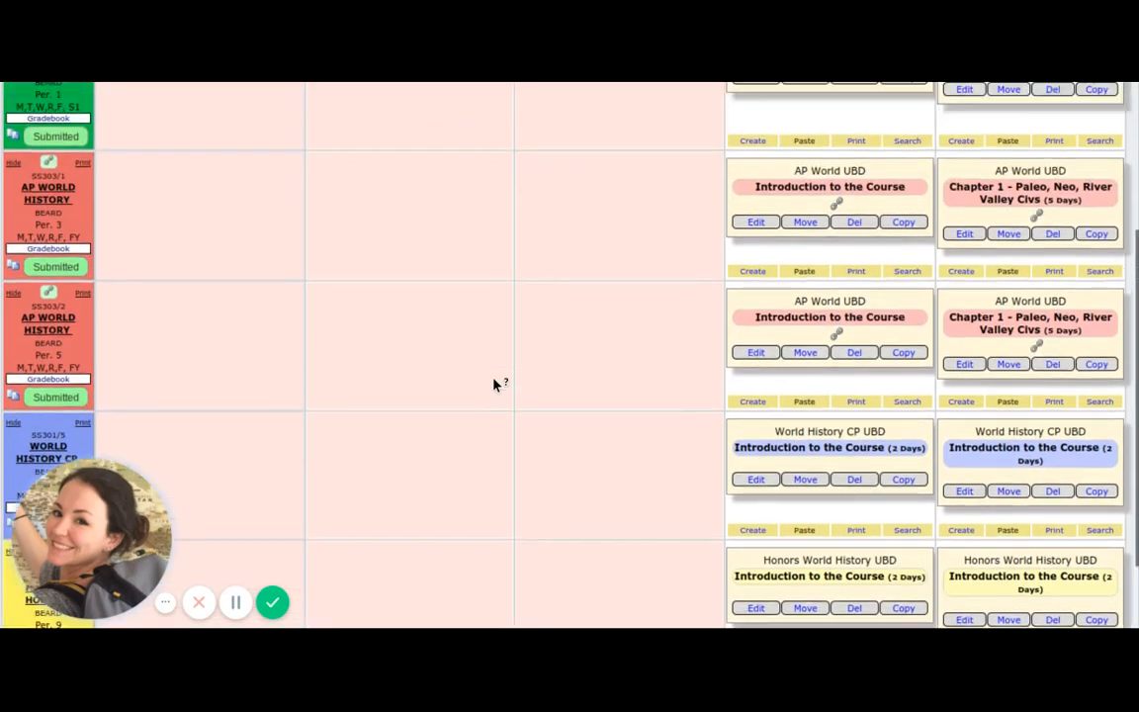
pyautogui.scroll(3, 495, 382)
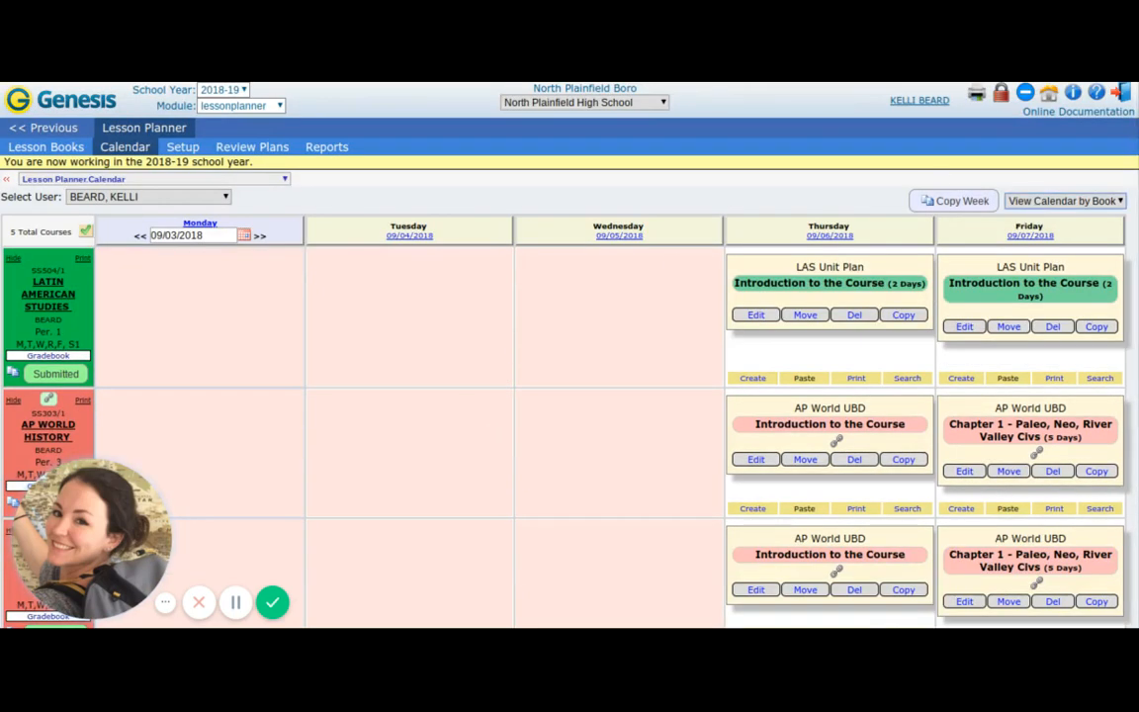
# - Switch the calendar to View Calendar by Date and look through Thursday's and Friday's lessons
pyautogui.click(1064, 255)
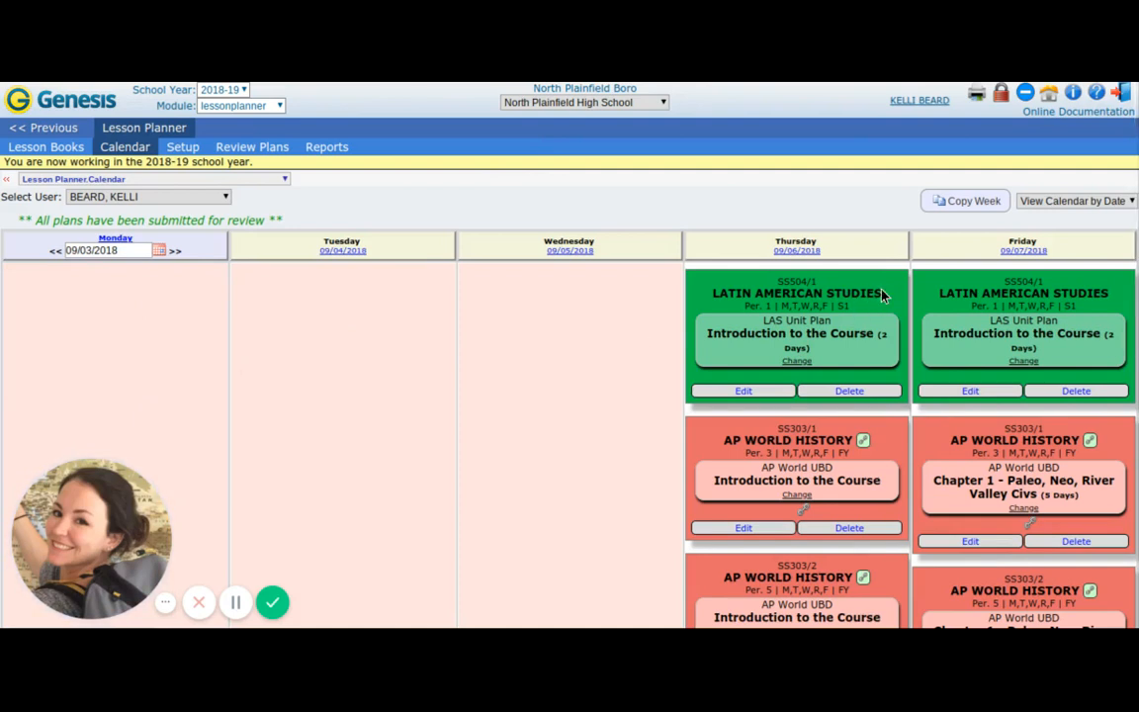
pyautogui.scroll(-1, 883, 295)
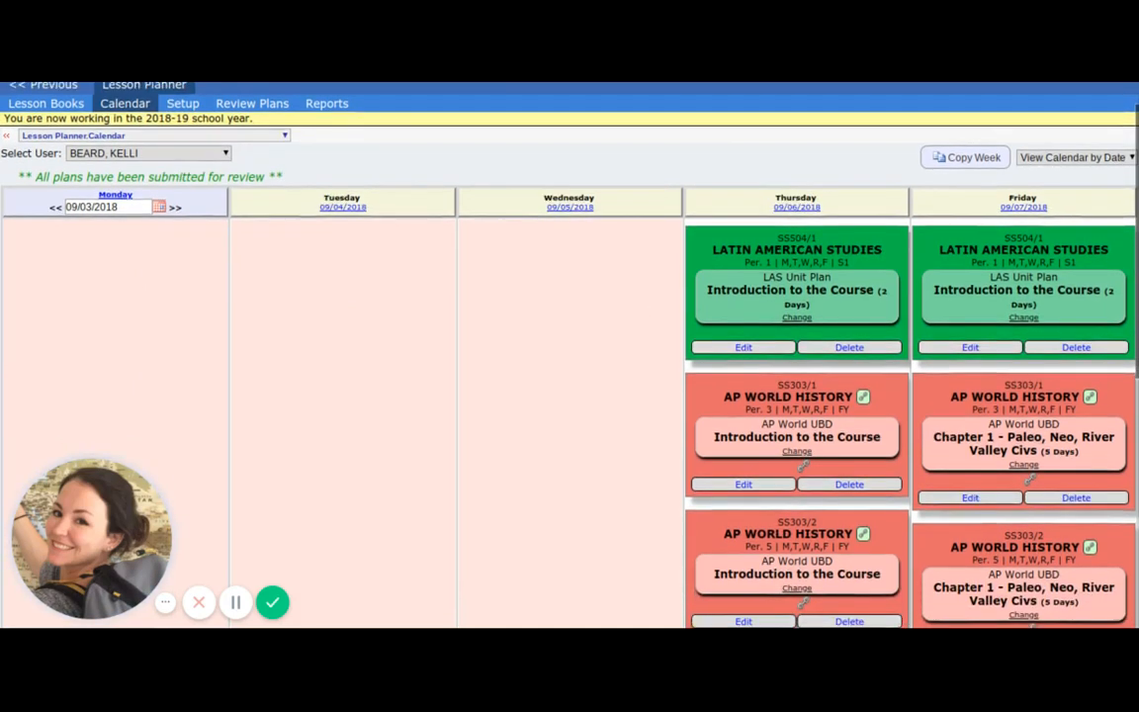
pyautogui.scroll(-5, 820, 346)
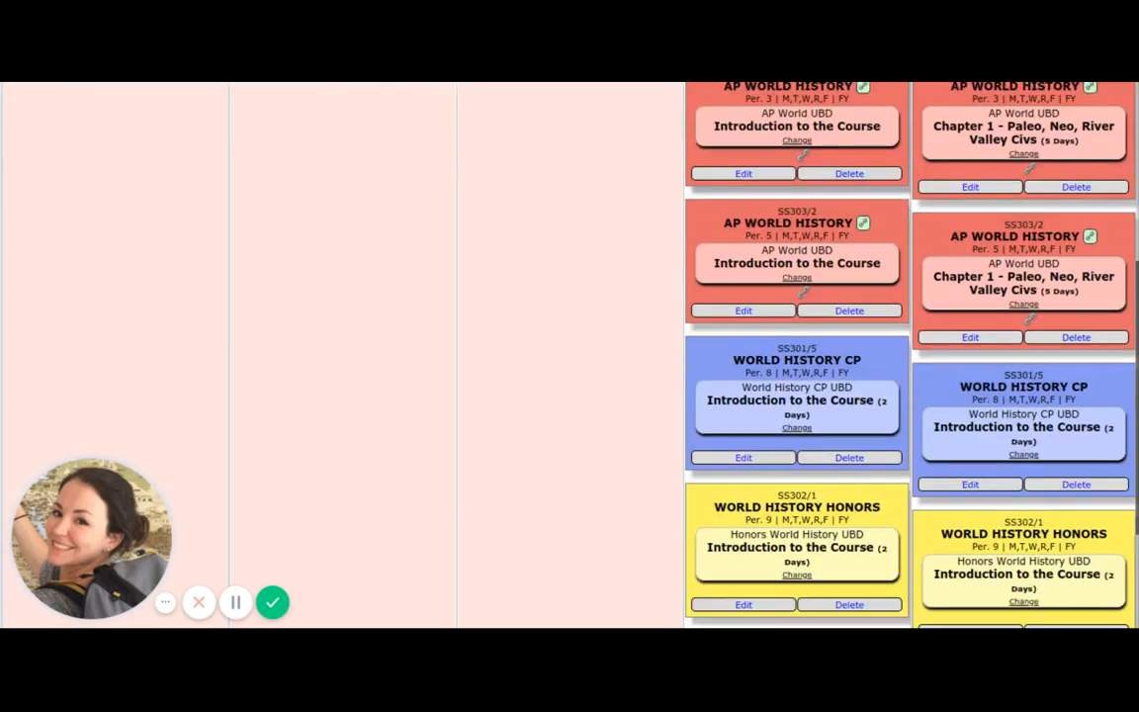
pyautogui.scroll(-3, 909, 356)
pyautogui.scroll(5, 909, 356)
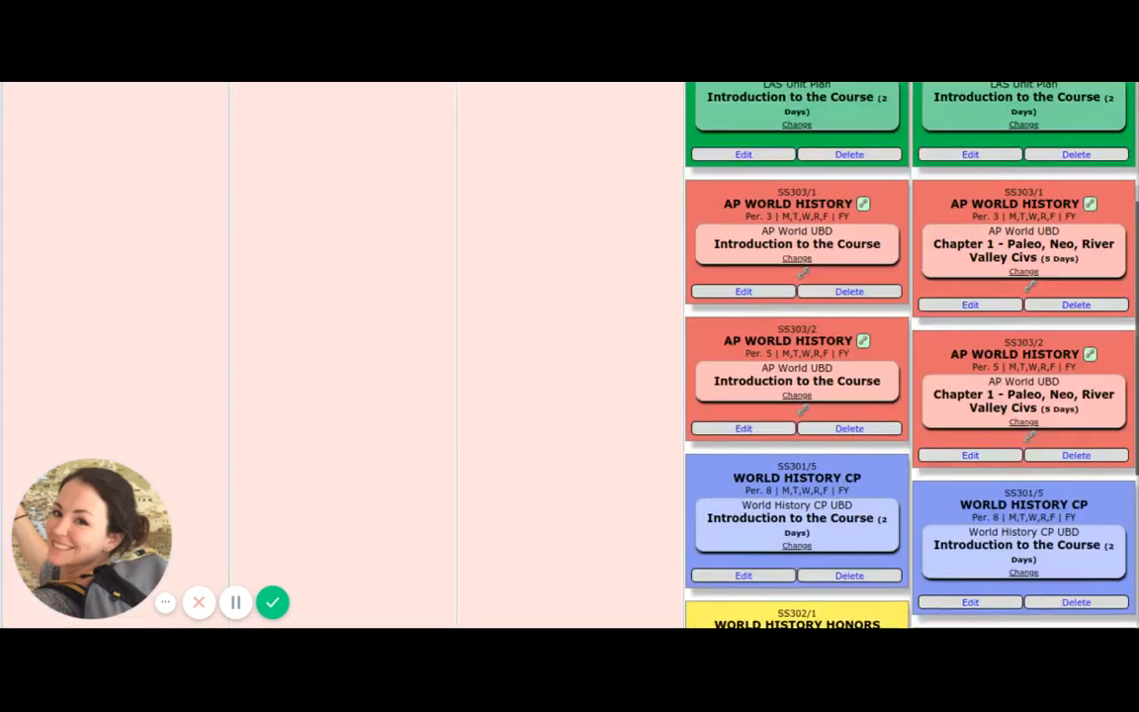
pyautogui.scroll(3, 698, 214)
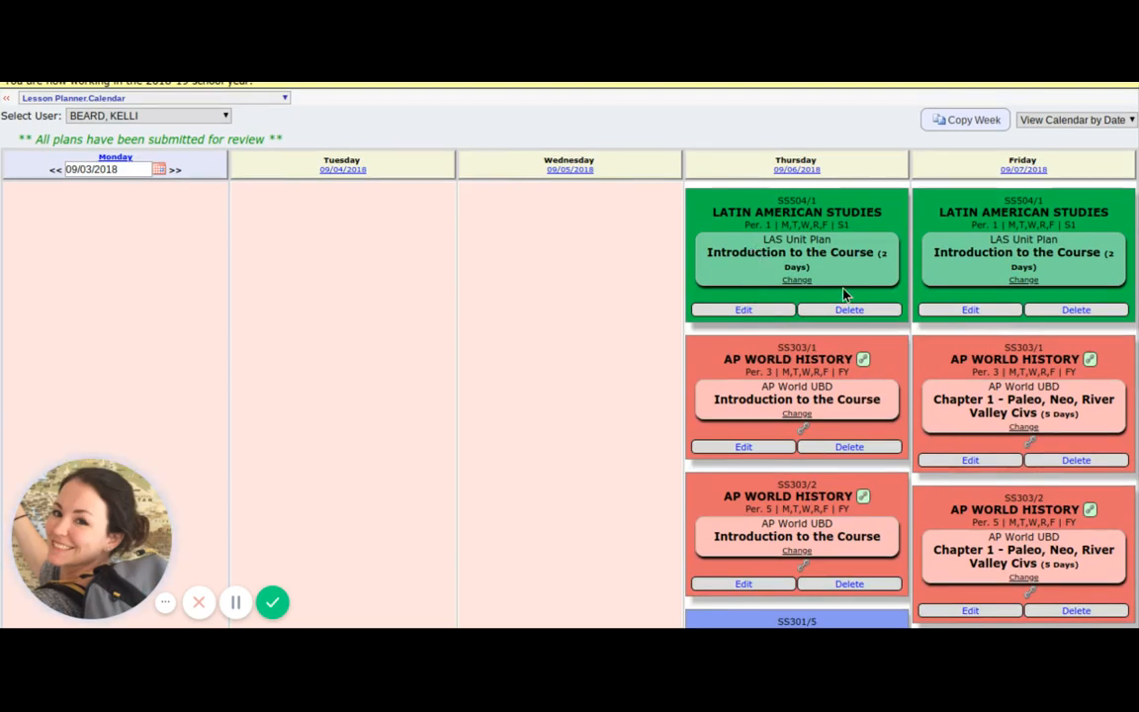
# - Read Thursday's Latin American Studies lesson "Introduction to the Course" and check the Lesson Pal Requests setup
pyautogui.click(779, 258)
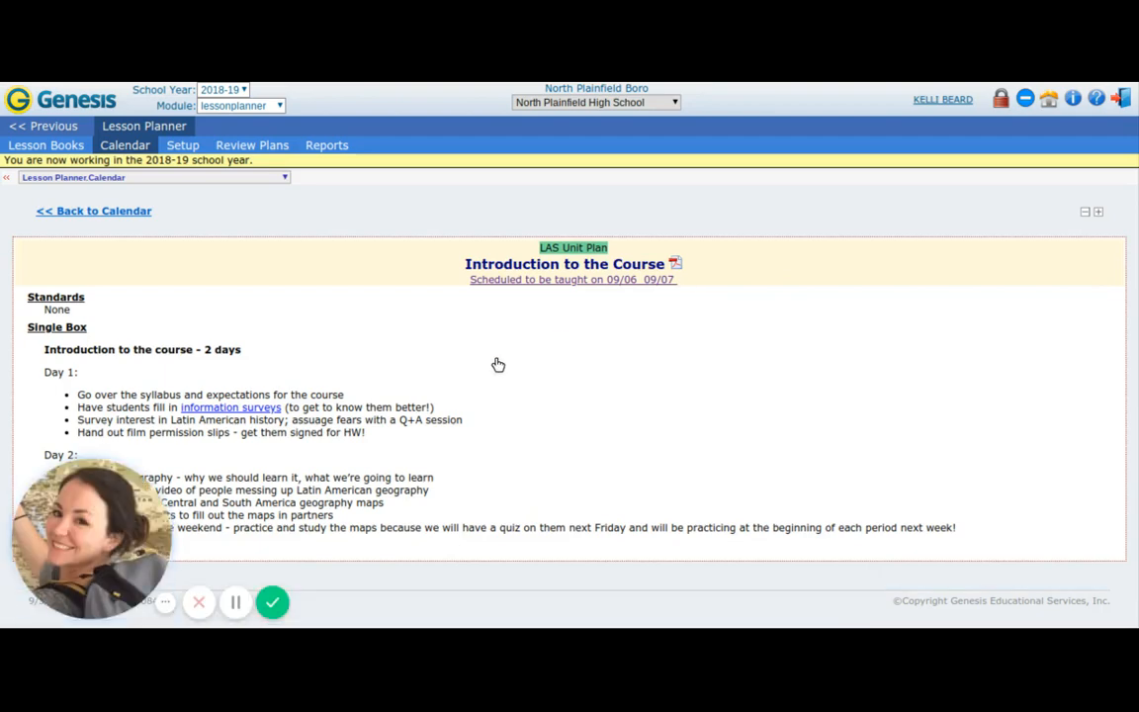
pyautogui.click(101, 214)
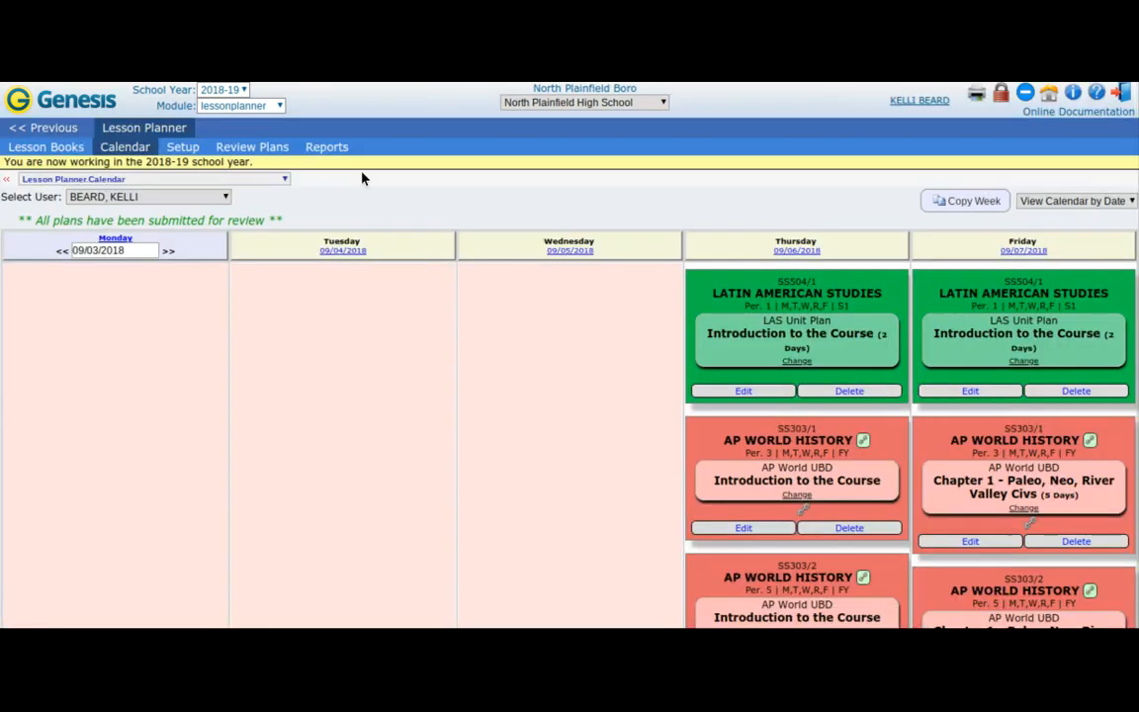
pyautogui.click(182, 146)
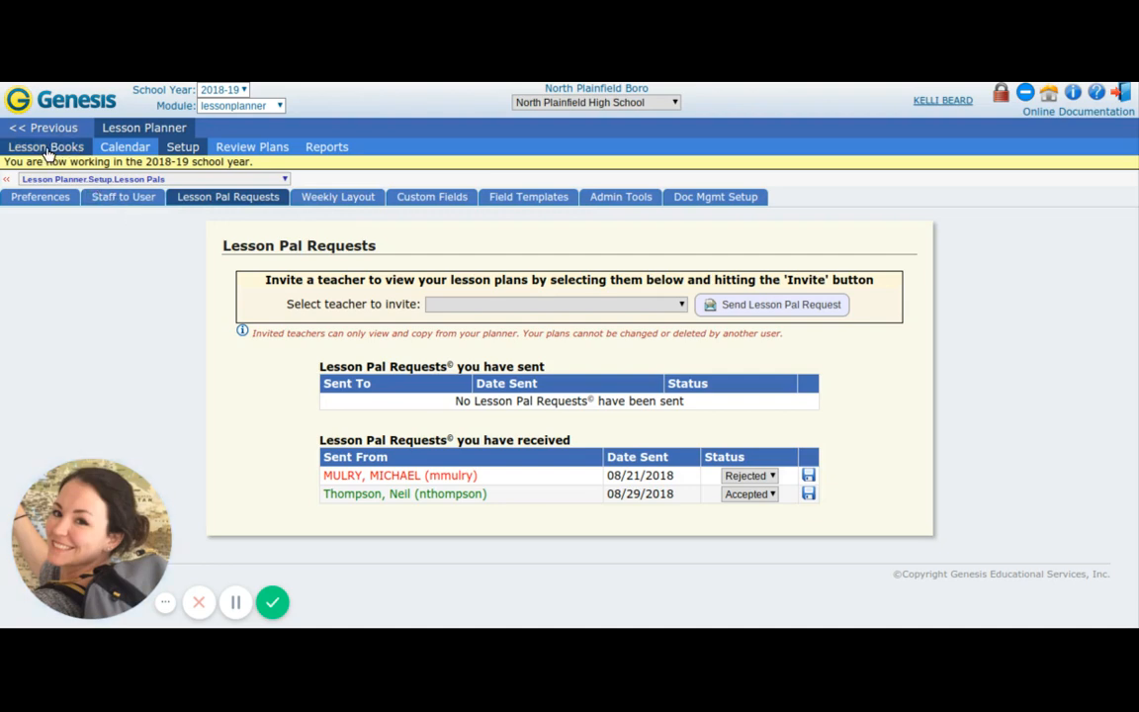
# - Open the LAS Unit Plan of the first-semester Latin American Studies lesson book for editing, review its details and save it
pyautogui.click(46, 148)
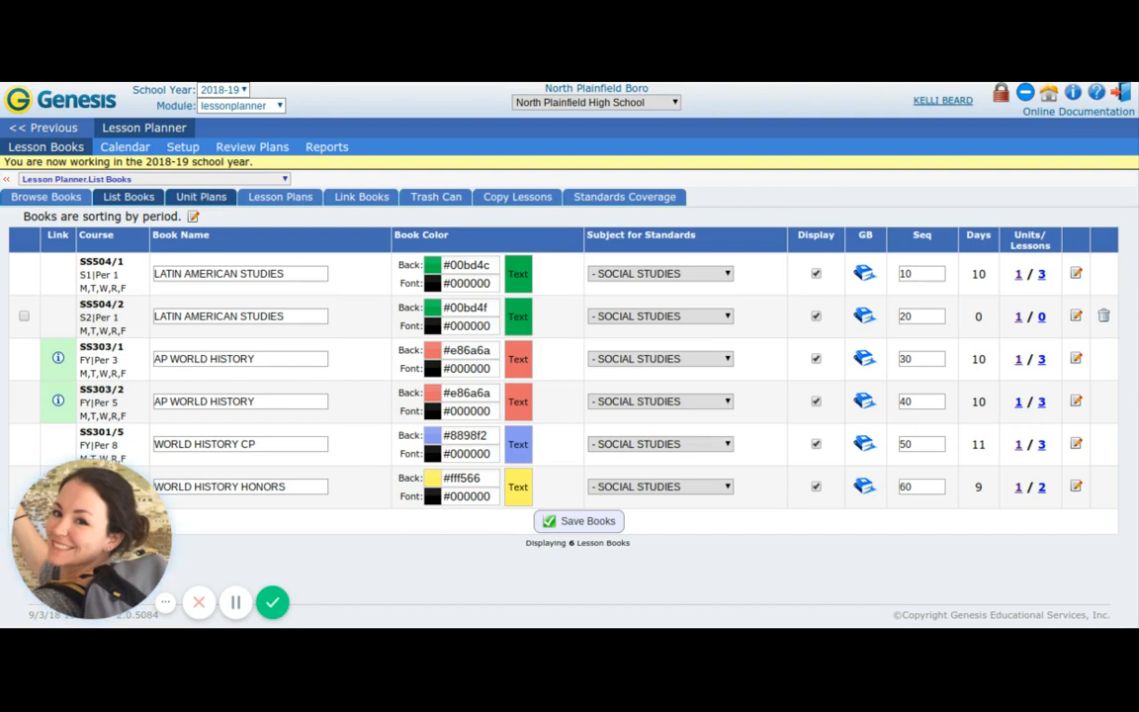
pyautogui.click(202, 197)
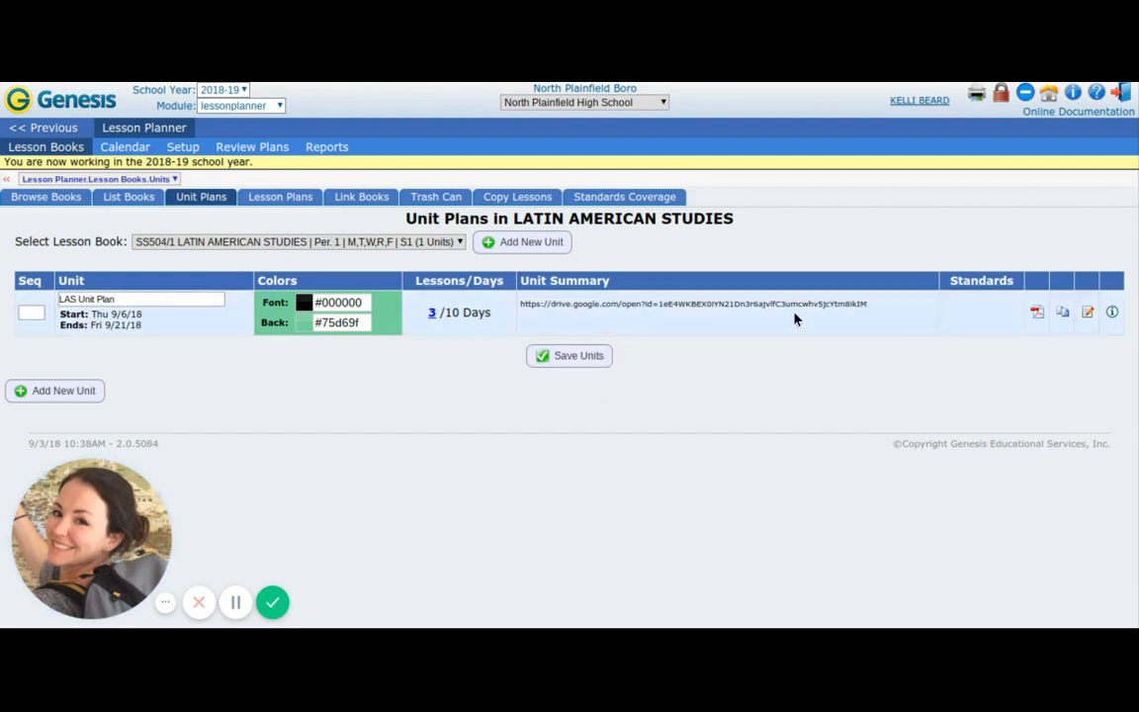
pyautogui.click(1088, 314)
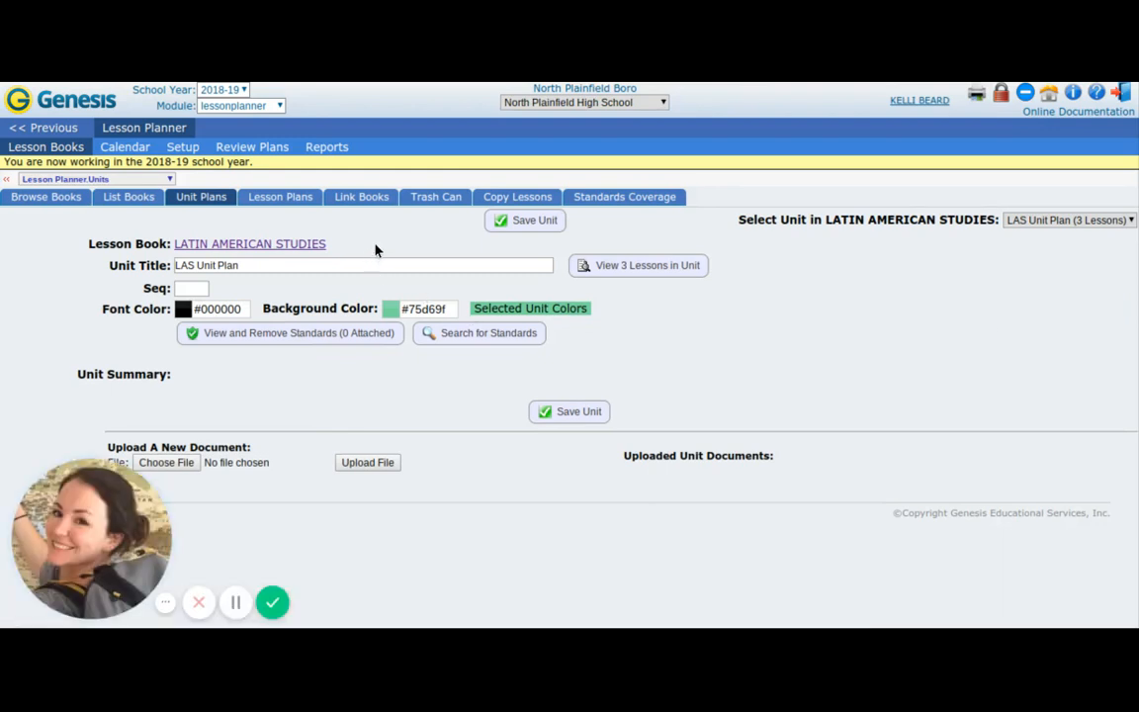
pyautogui.scroll(-1, 148, 267)
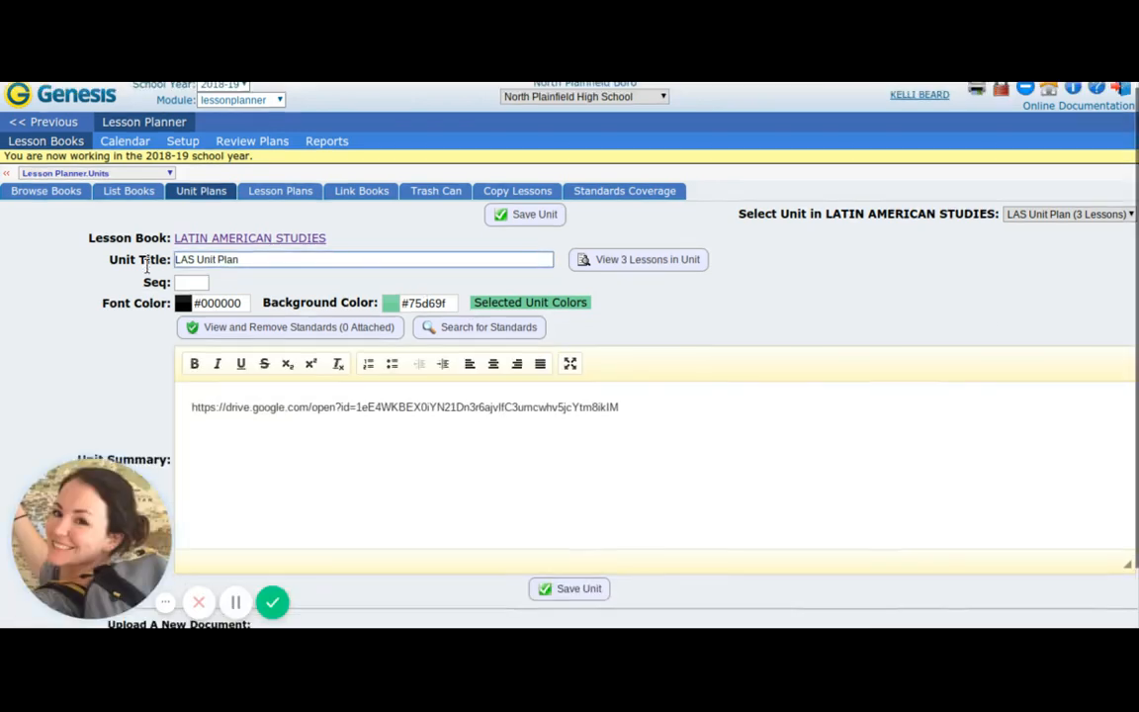
pyautogui.scroll(-1, 147, 266)
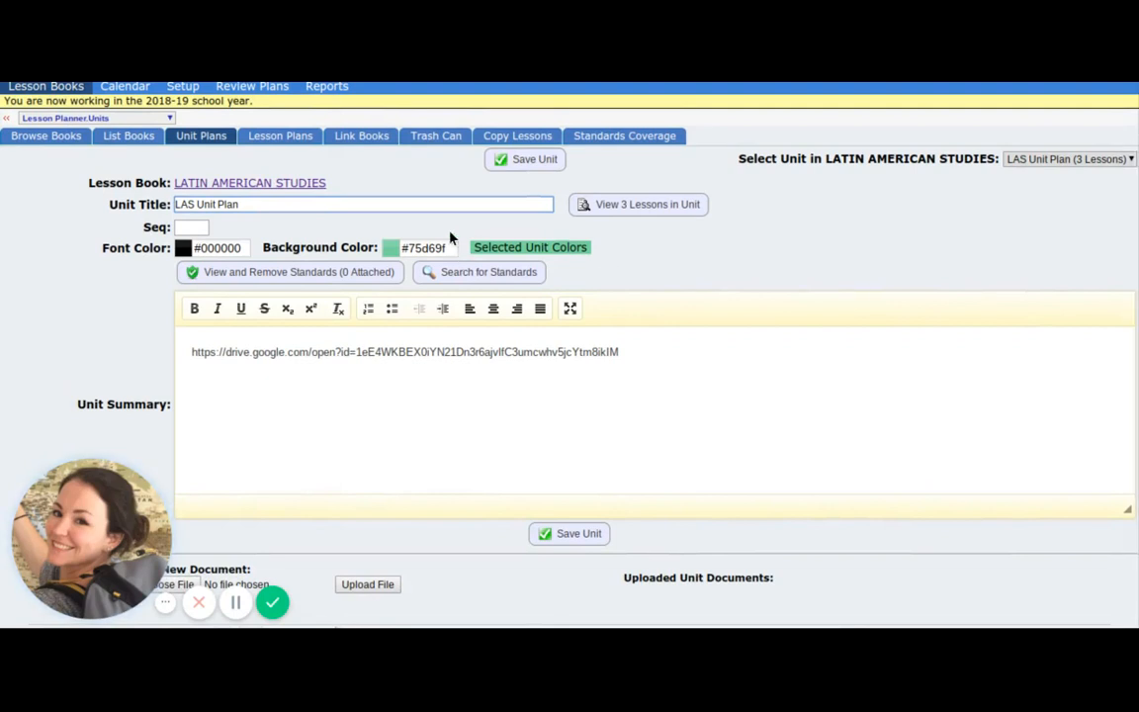
pyautogui.scroll(-1, 452, 237)
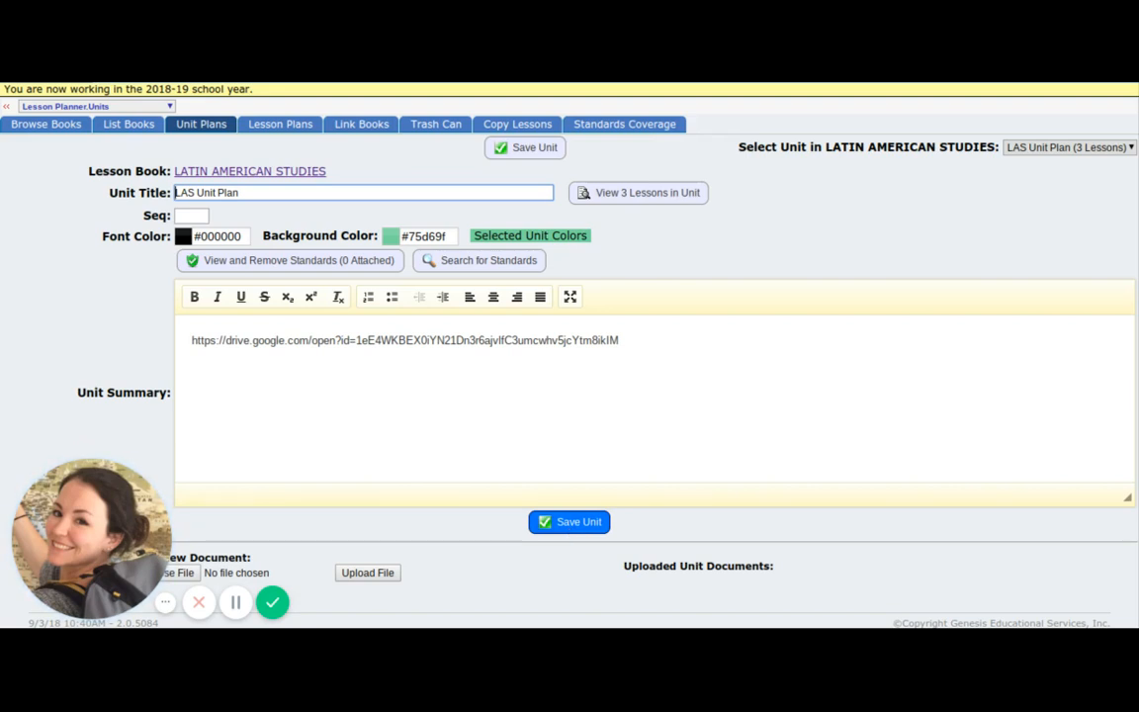
pyautogui.click(571, 527)
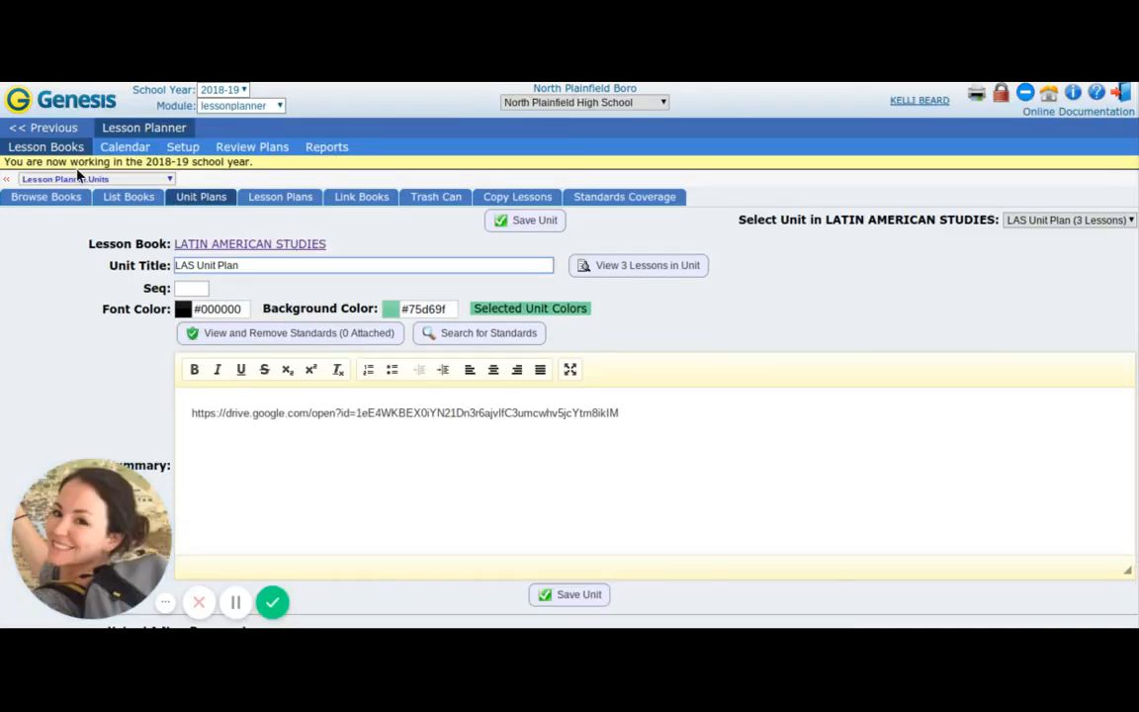
# - Check the list of lesson books and set the calendar to View Calendar by Book
pyautogui.click(48, 152)
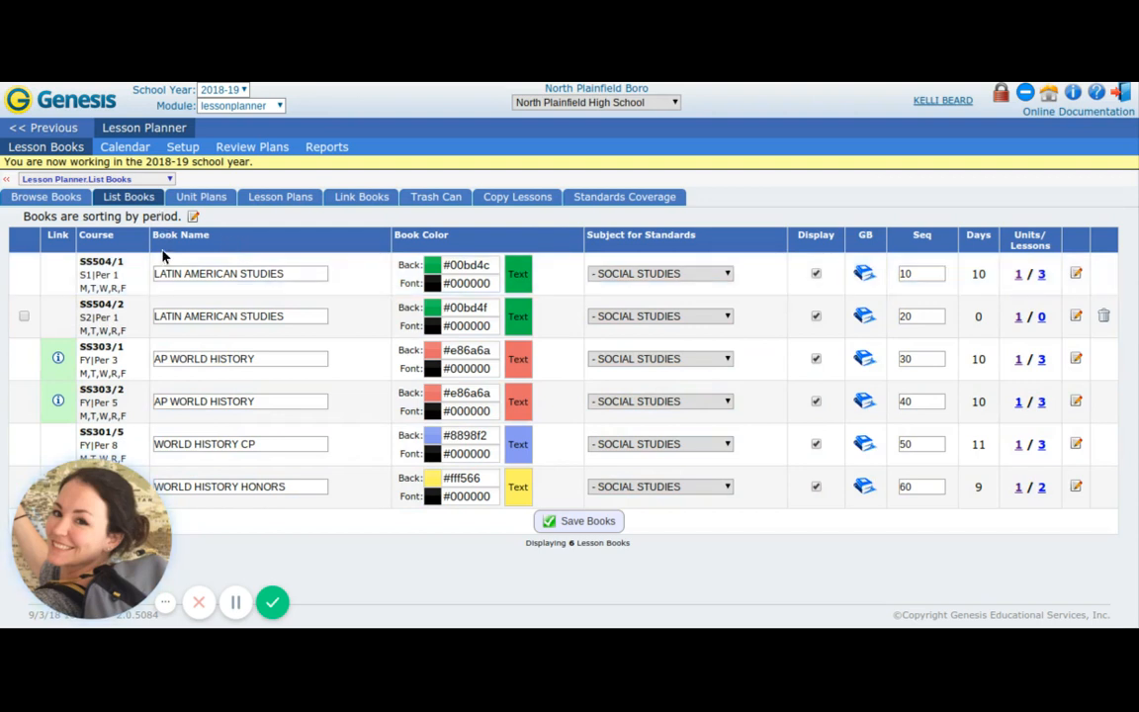
pyautogui.click(138, 149)
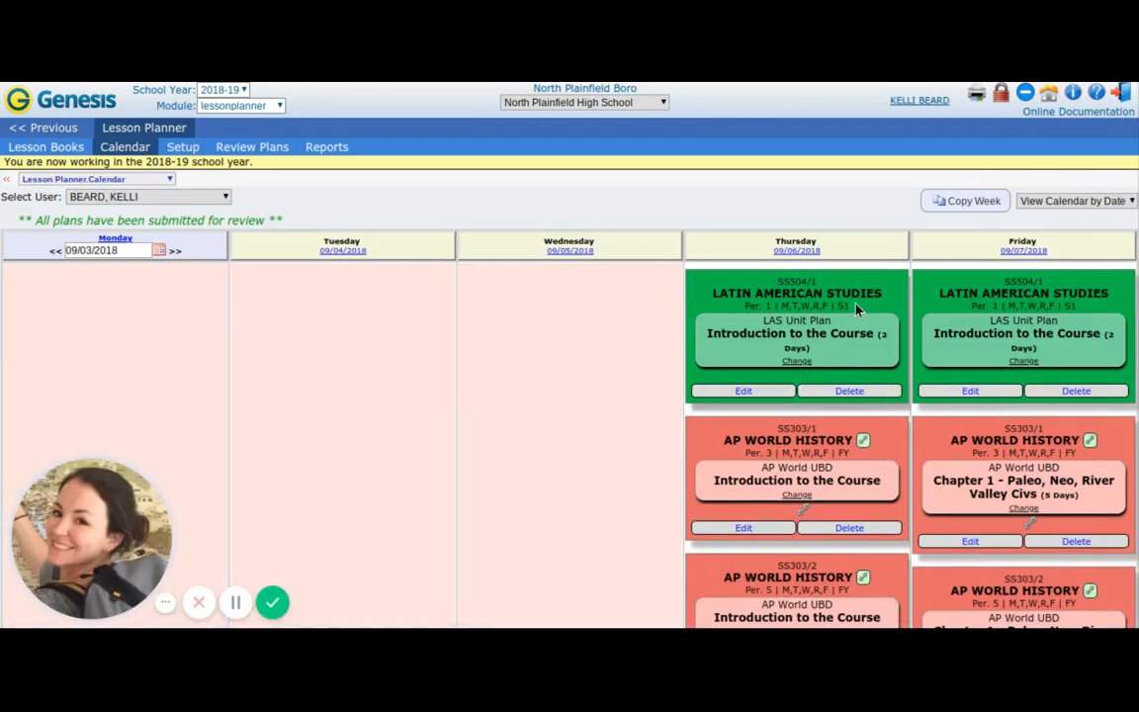
pyautogui.click(1058, 211)
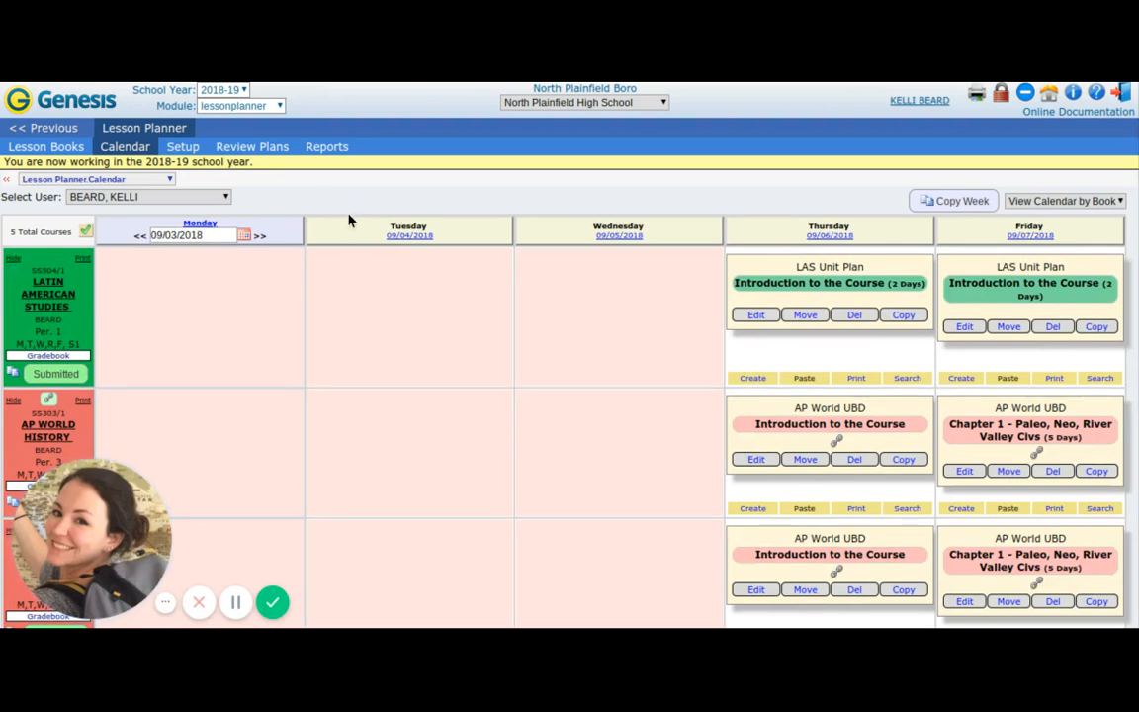
# - Open the daily lesson plans of the Latin American Studies book and add a new lesson to the LAS Unit Plan
pyautogui.click(49, 148)
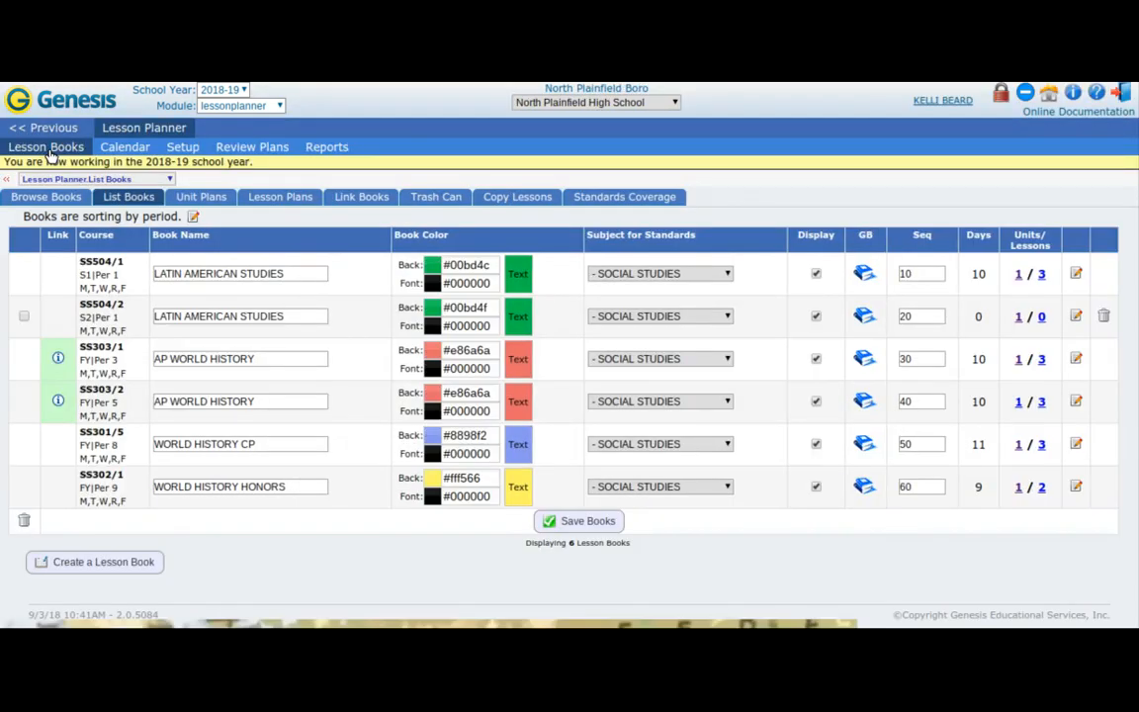
pyautogui.click(219, 200)
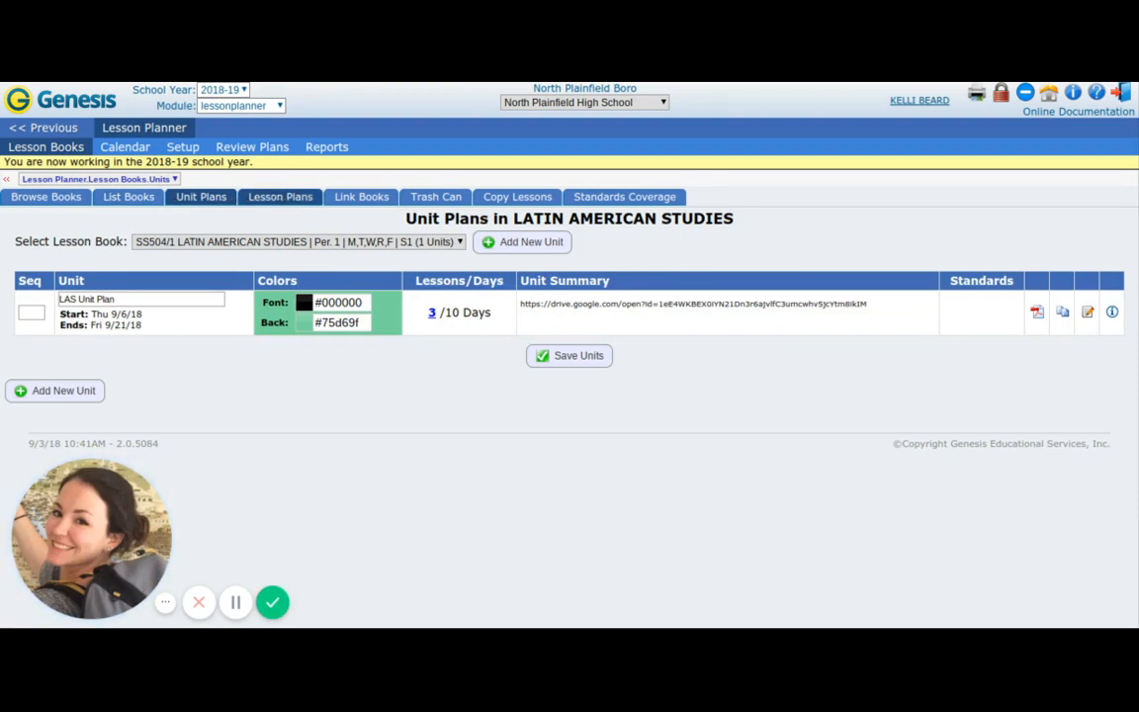
pyautogui.click(281, 198)
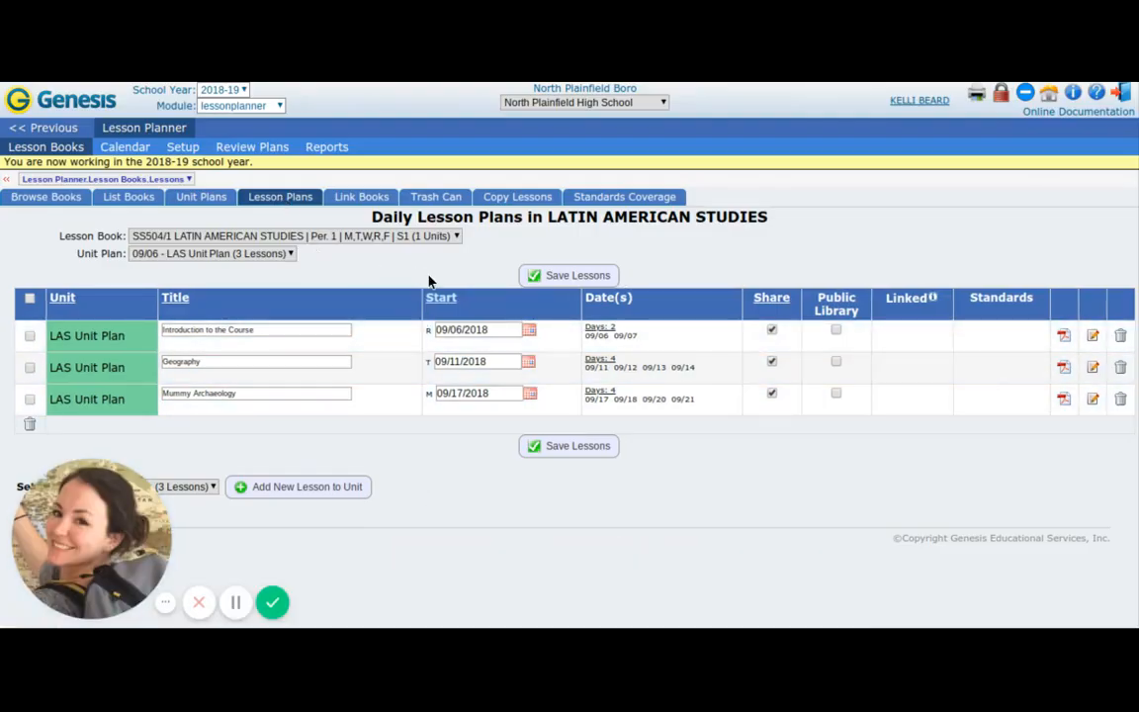
pyautogui.click(302, 489)
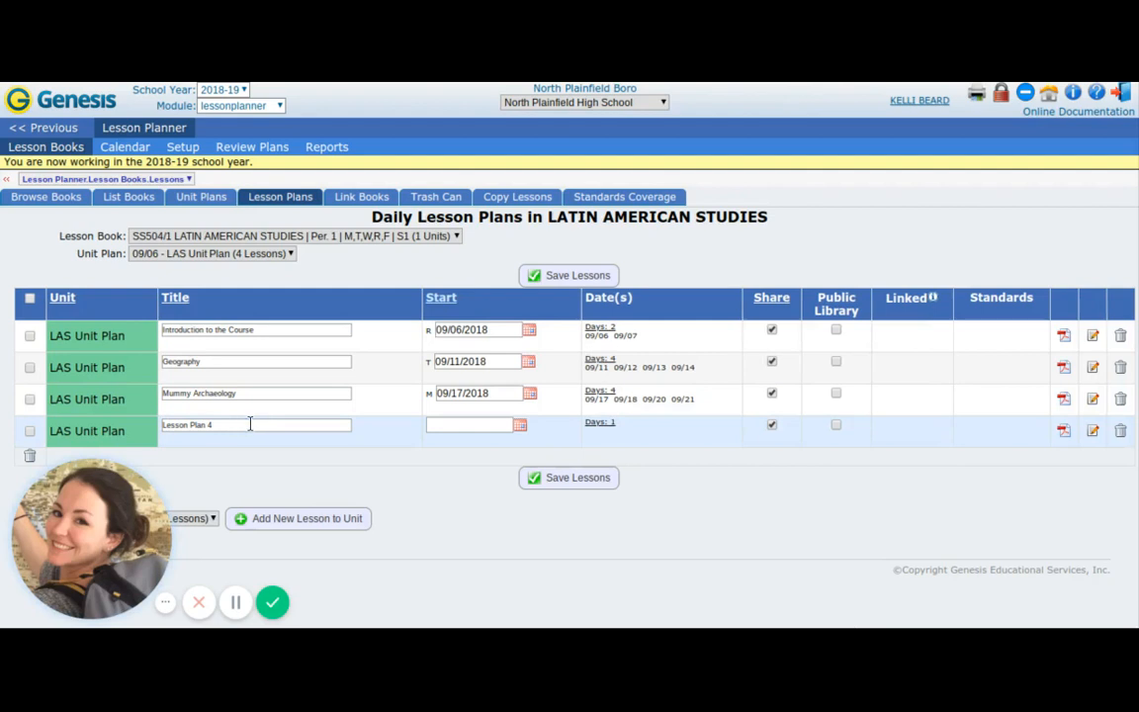
# - Try to retitle the newly added lesson as TESTTESTTEST in the lesson list
pyautogui.click(251, 424)
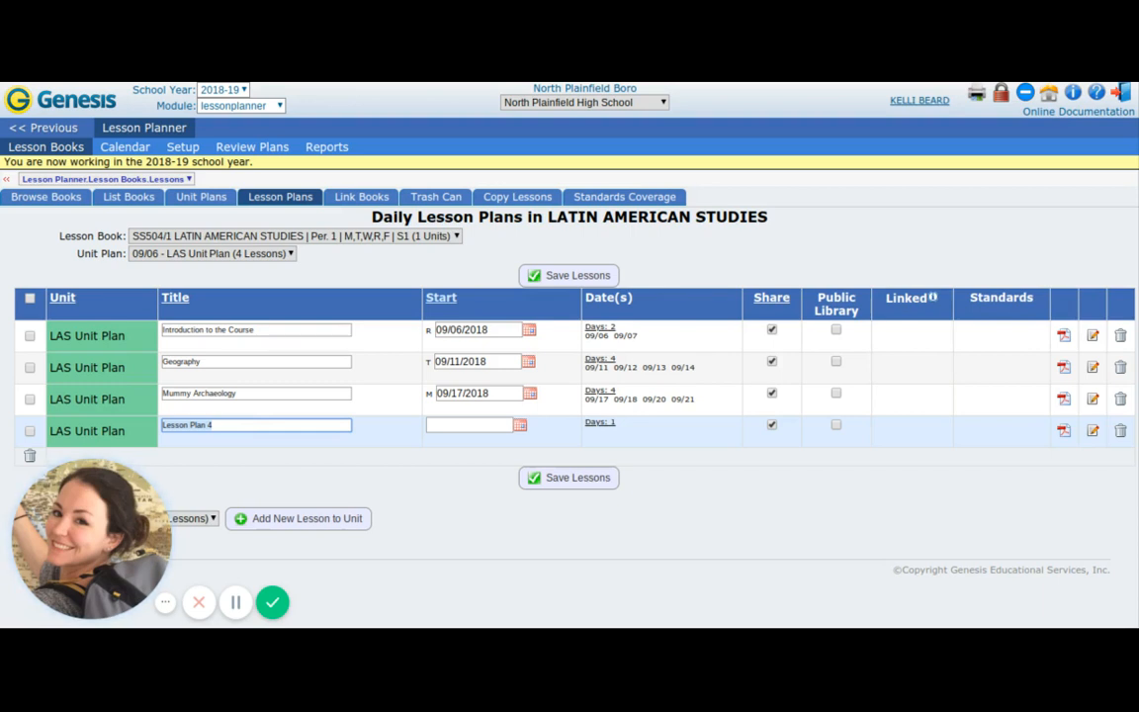
pyautogui.hotkey('ctrl', 'a')
pyautogui.write('TESTTESTTEST')
# - Open the newly added fourth lesson of the LAS Unit Plan for editing and check its title field
pyautogui.click(1094, 435)
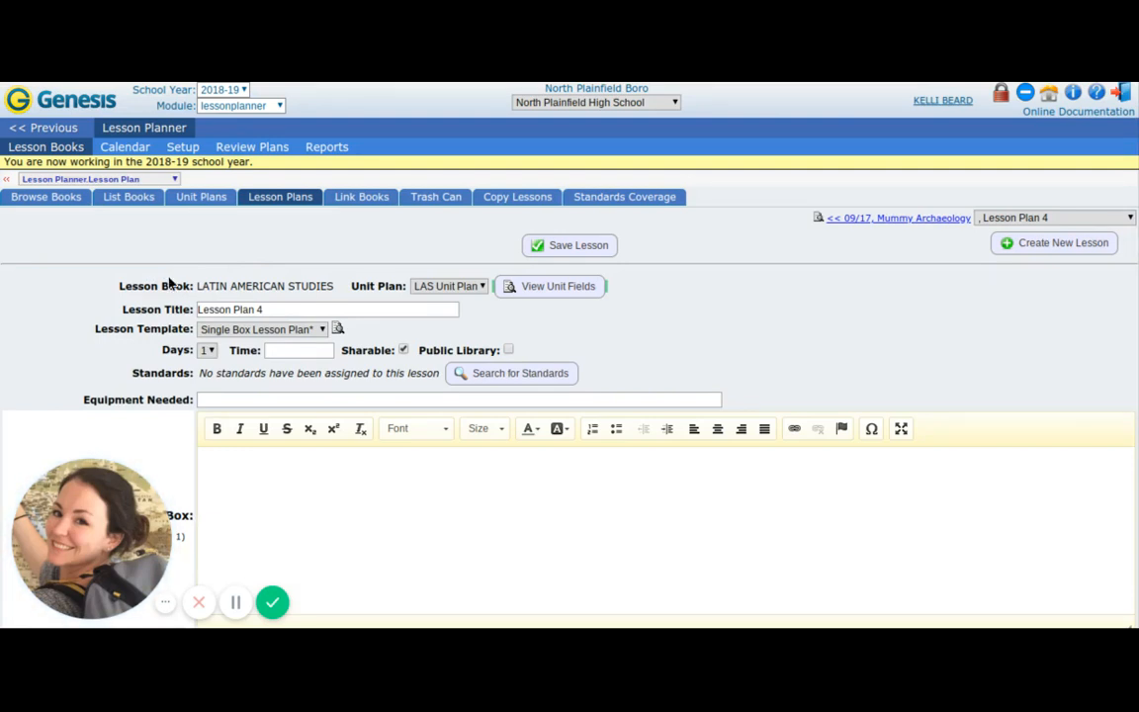
pyautogui.click(327, 310)
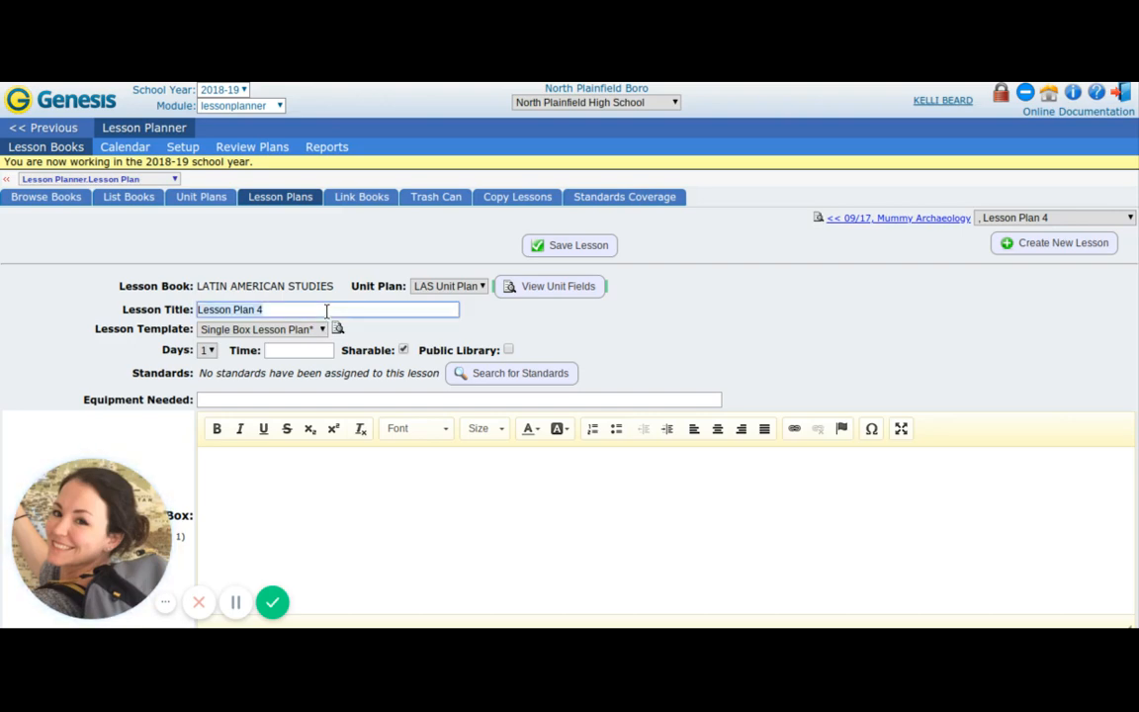
pyautogui.click(198, 249)
# - Enter "Everything goes here!" in the lesson's Single Box section
pyautogui.scroll(-2, 199, 250)
pyautogui.scroll(-3, 199, 250)
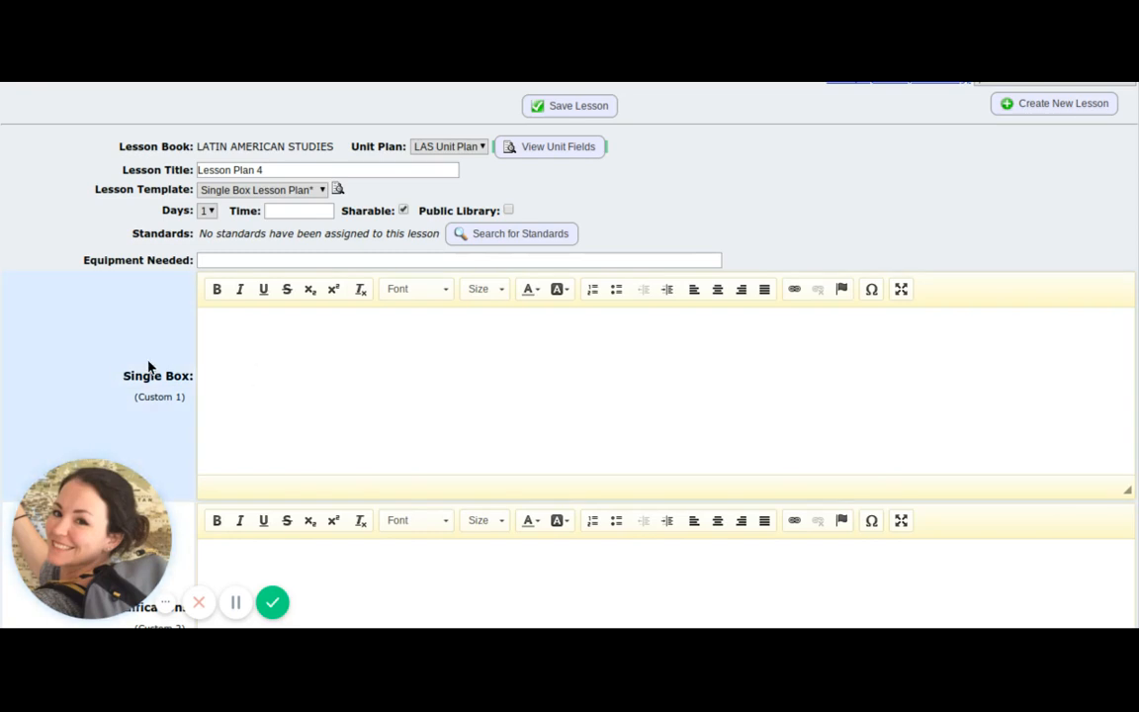
pyautogui.scroll(-1, 149, 366)
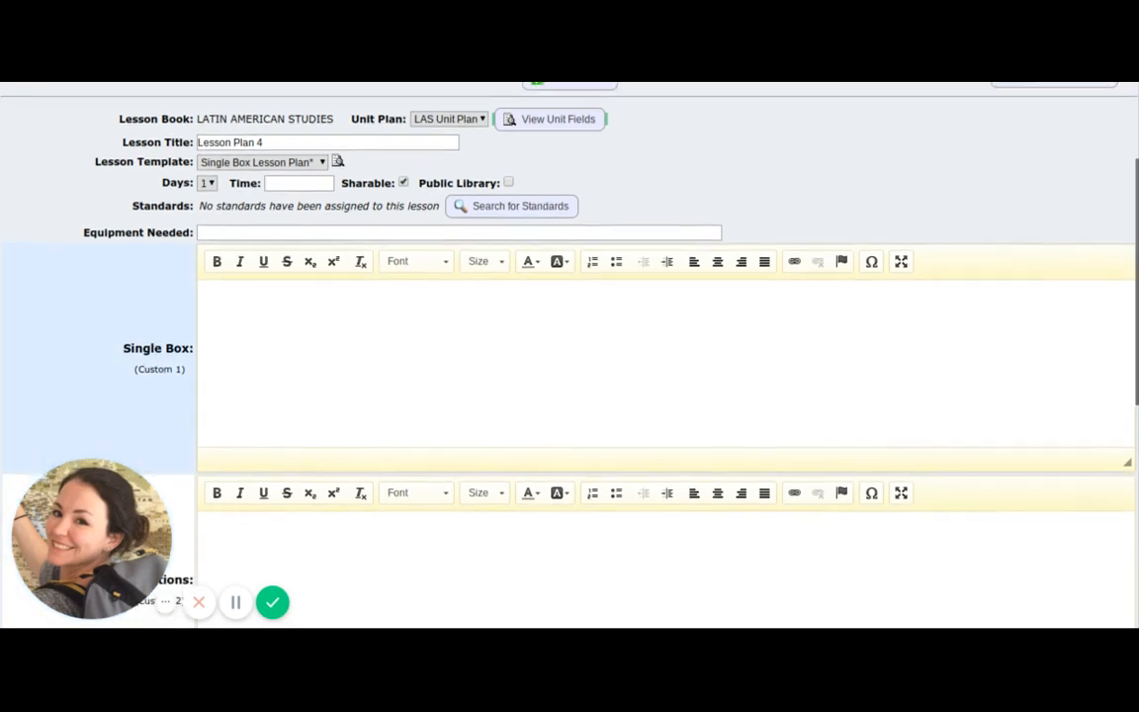
pyautogui.click(278, 347)
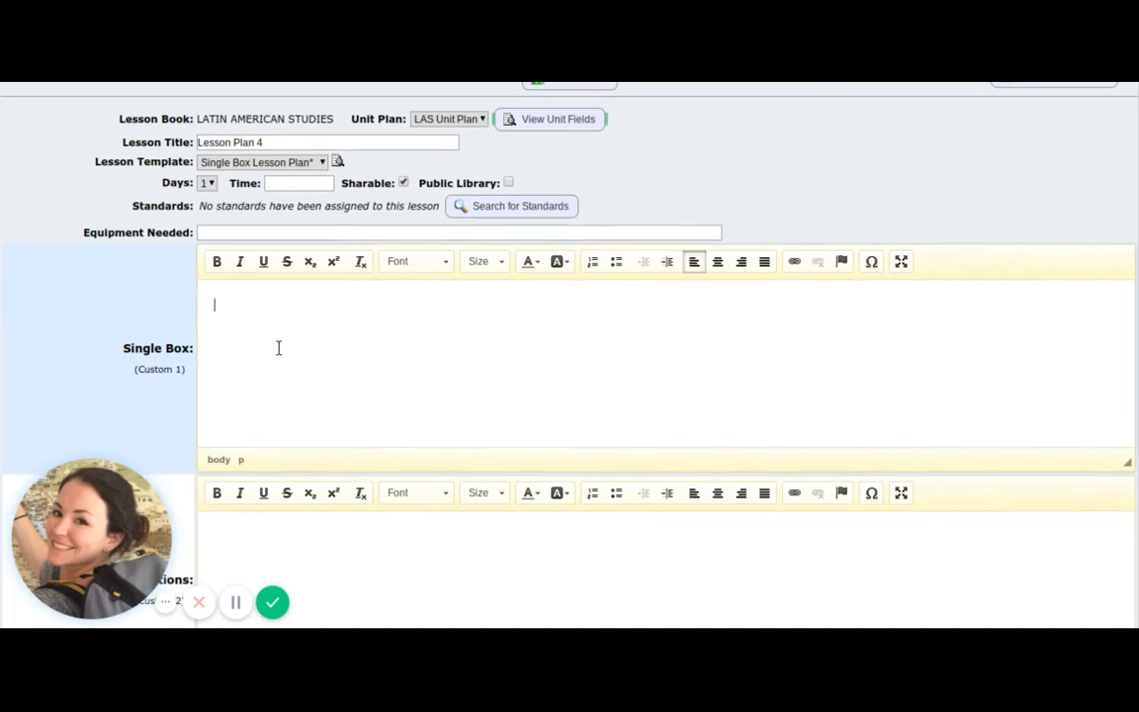
pyautogui.write('EVerything goes')
pyautogui.press('Home')
pyautogui.press('Right')
pyautogui.press('Delete')
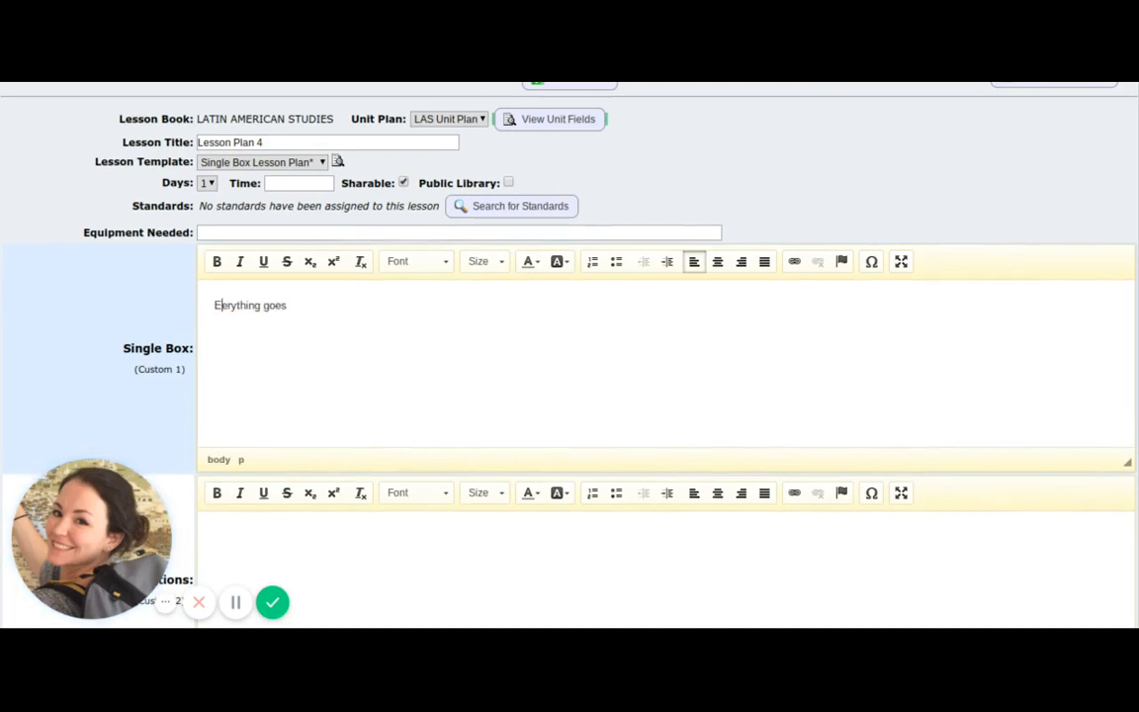
pyautogui.write('v')
pyautogui.press('Right')
pyautogui.press('Right')
pyautogui.press('Right')
pyautogui.press('Right')
pyautogui.press('Right')
pyautogui.press('Right')
pyautogui.press('Right')
pyautogui.press('Right')
pyautogui.press('Right')
pyautogui.click(385, 295)
pyautogui.click(386, 300)
pyautogui.write('here!')
# - Look through the lesson's Modifications, Reflections, Lesson Assignments and document upload sections
pyautogui.scroll(-5, 387, 300)
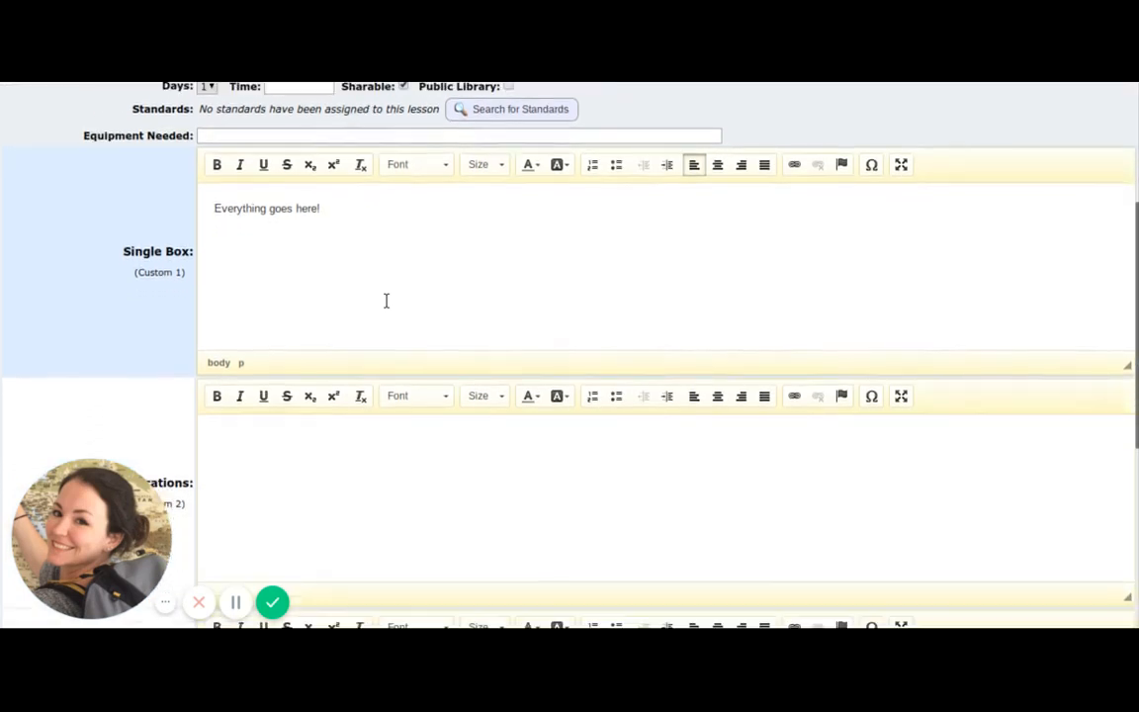
pyautogui.scroll(-3, 150, 234)
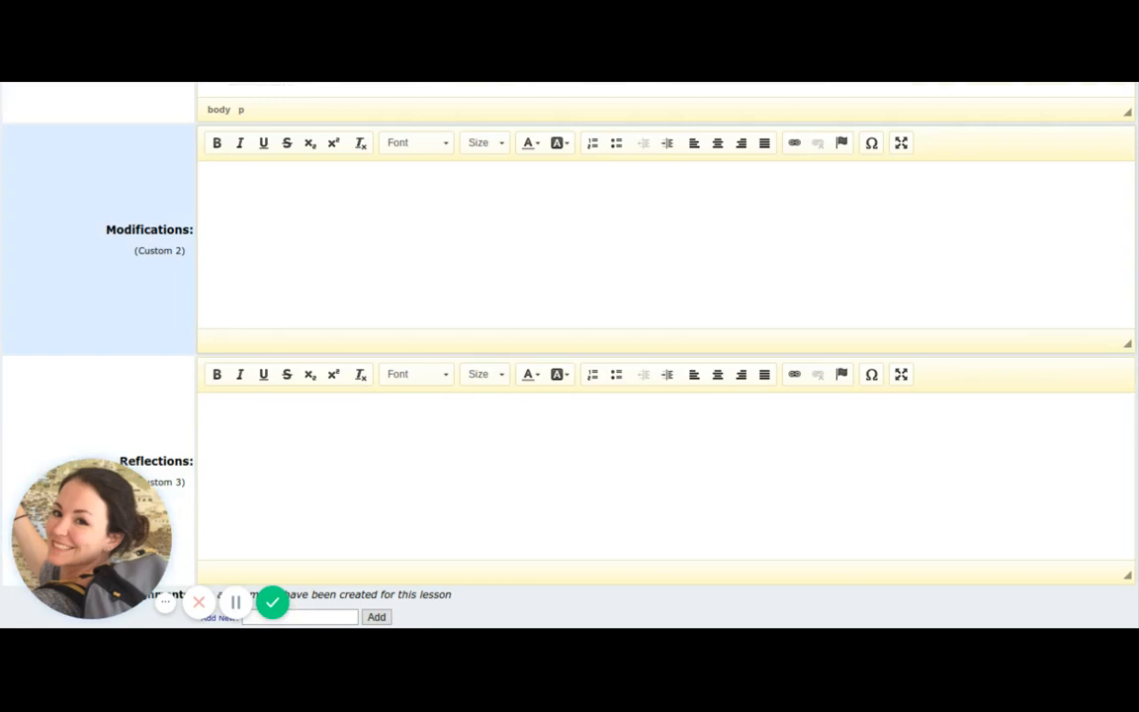
pyautogui.scroll(-3, 137, 287)
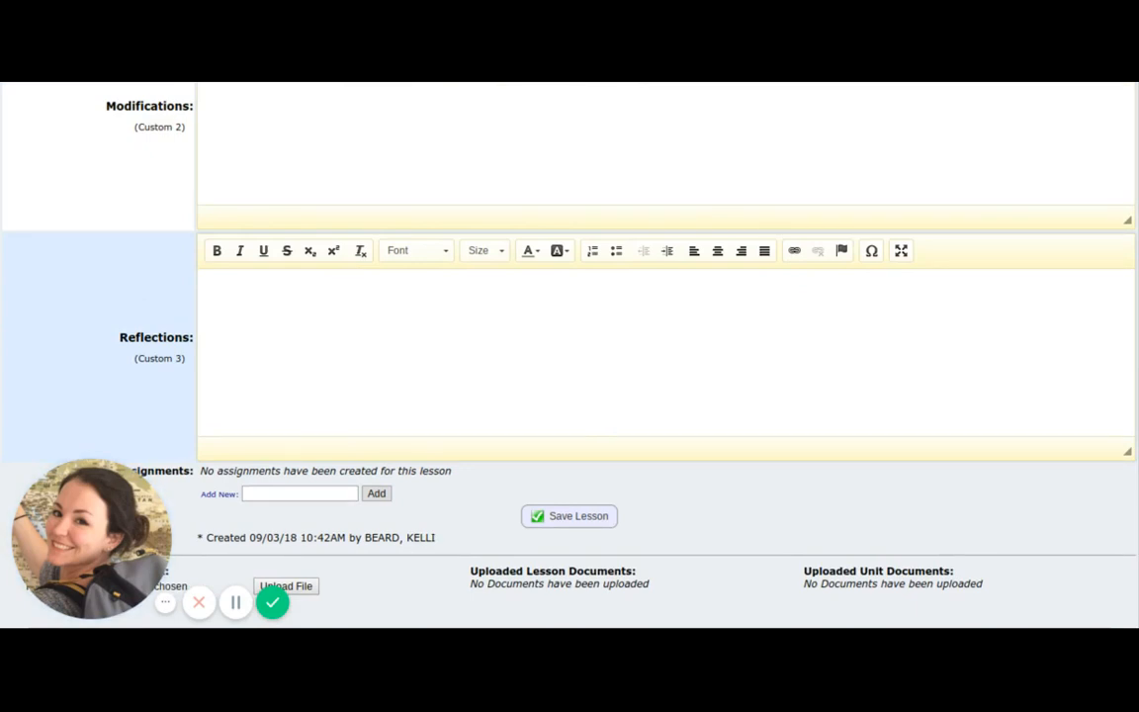
pyautogui.scroll(-1, 568, 326)
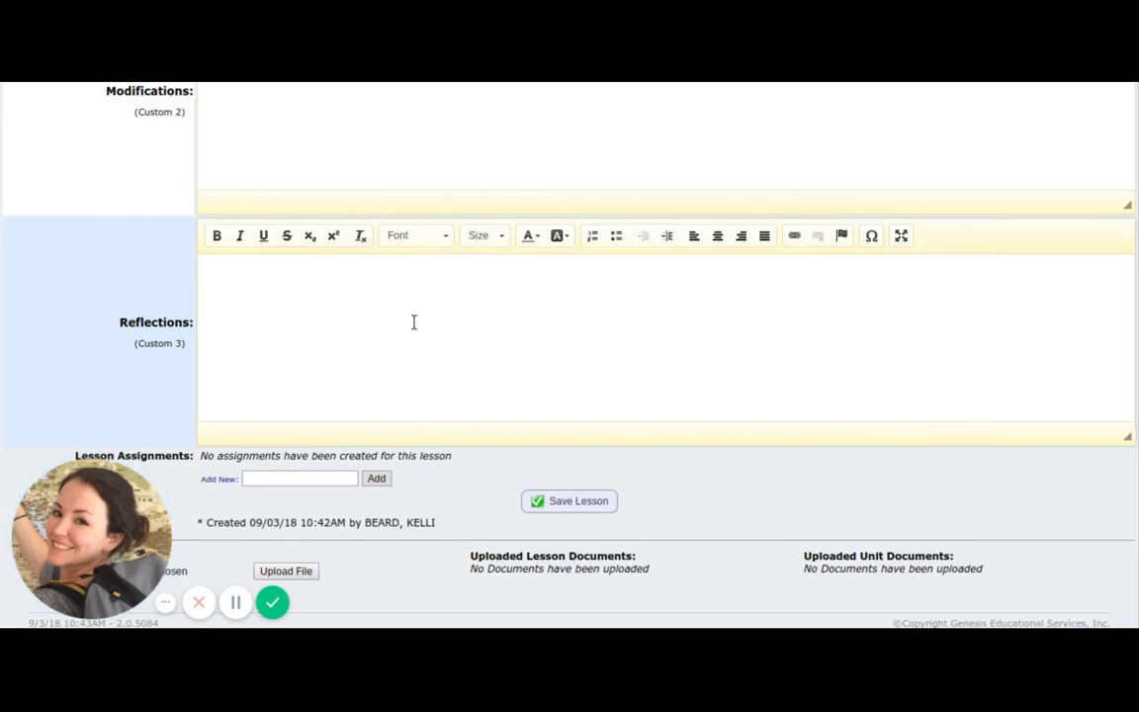
pyautogui.scroll(4, 415, 323)
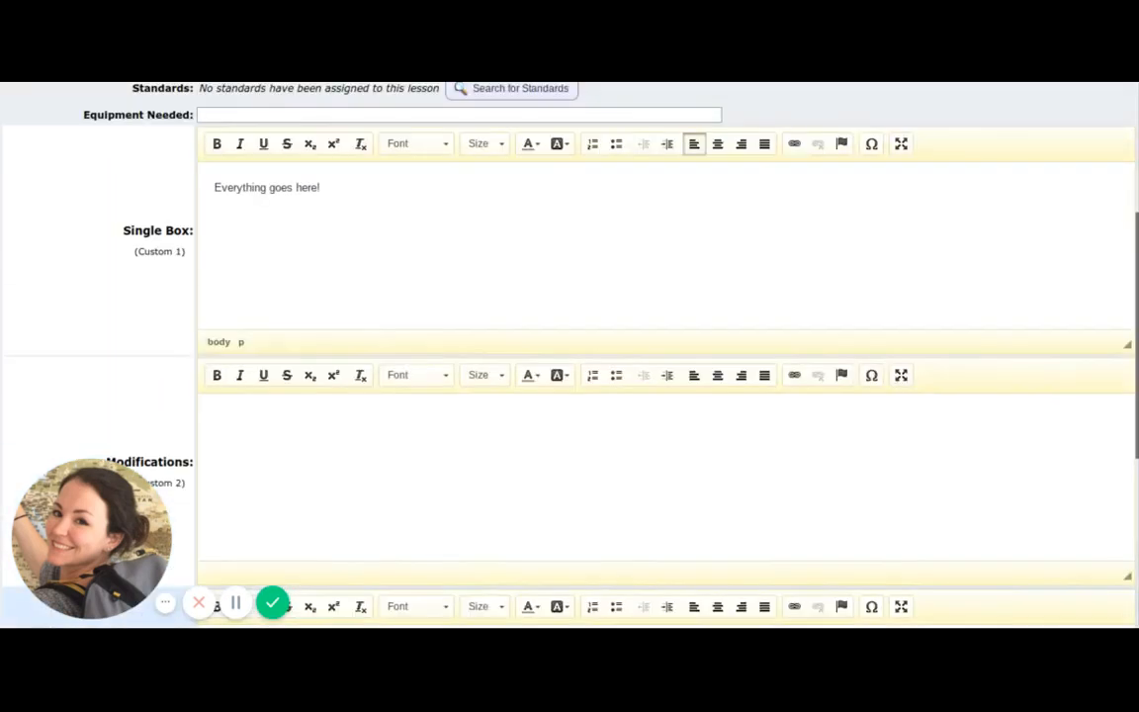
pyautogui.scroll(2, 259, 197)
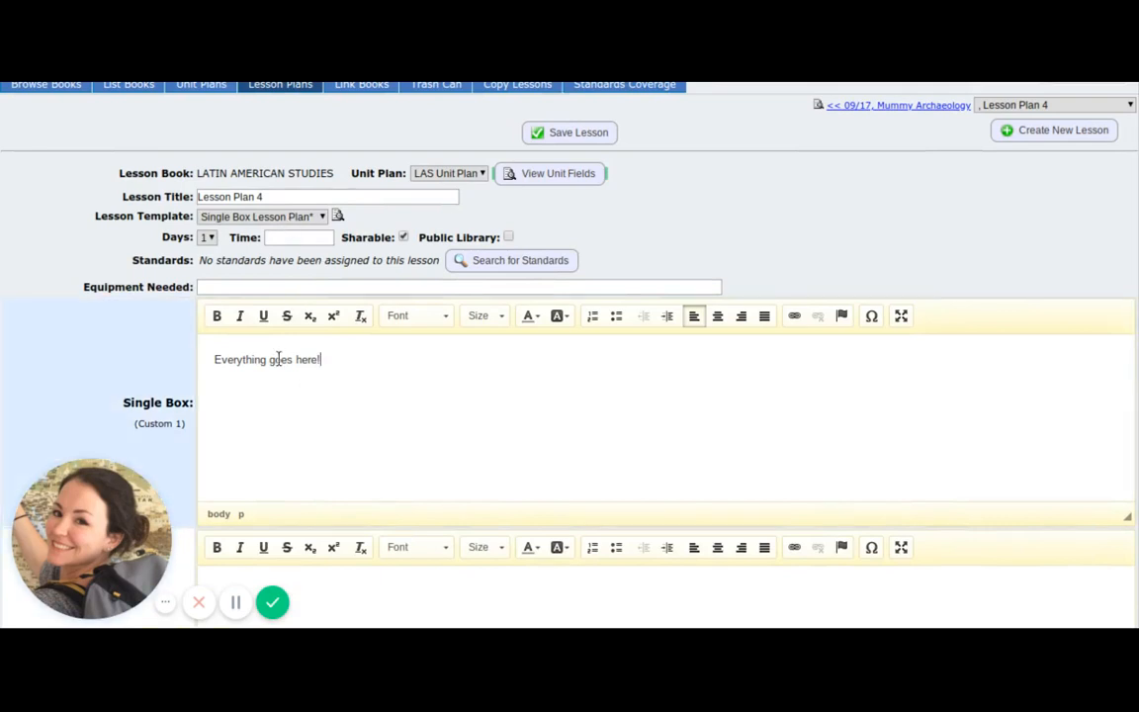
# - Clear the Single Box text, set the lesson template to Genesis Default Template and save the lesson
pyautogui.tripleClick(279, 358)
pyautogui.press('BackSpace')
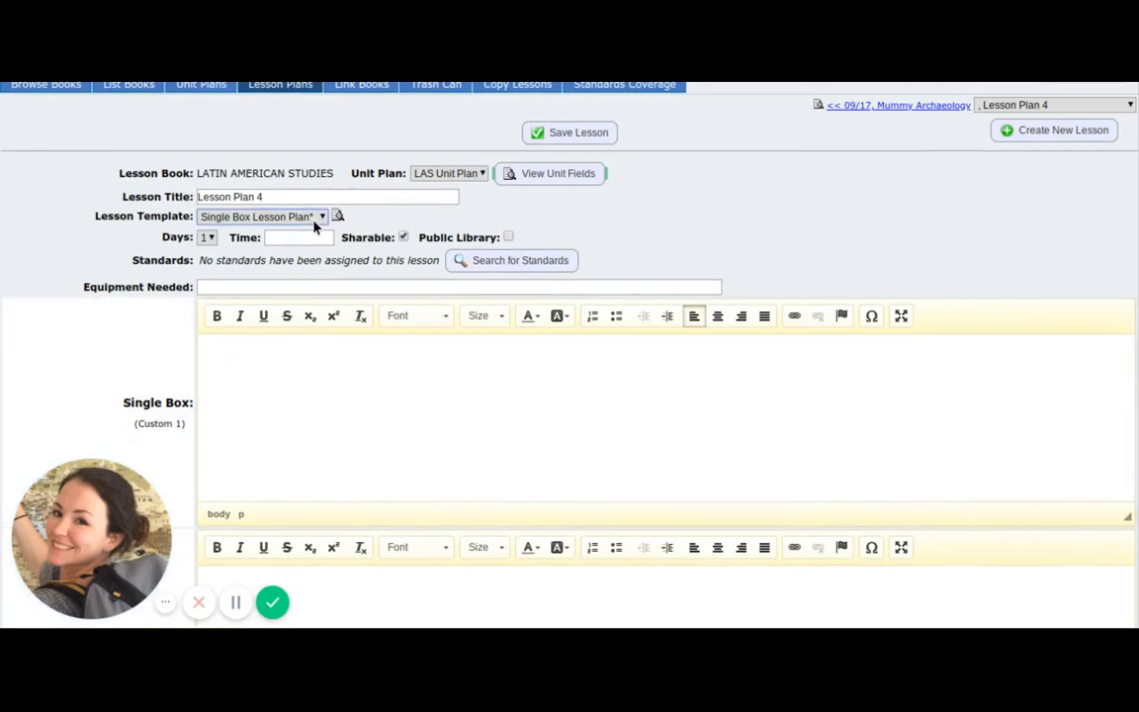
pyautogui.click(313, 273)
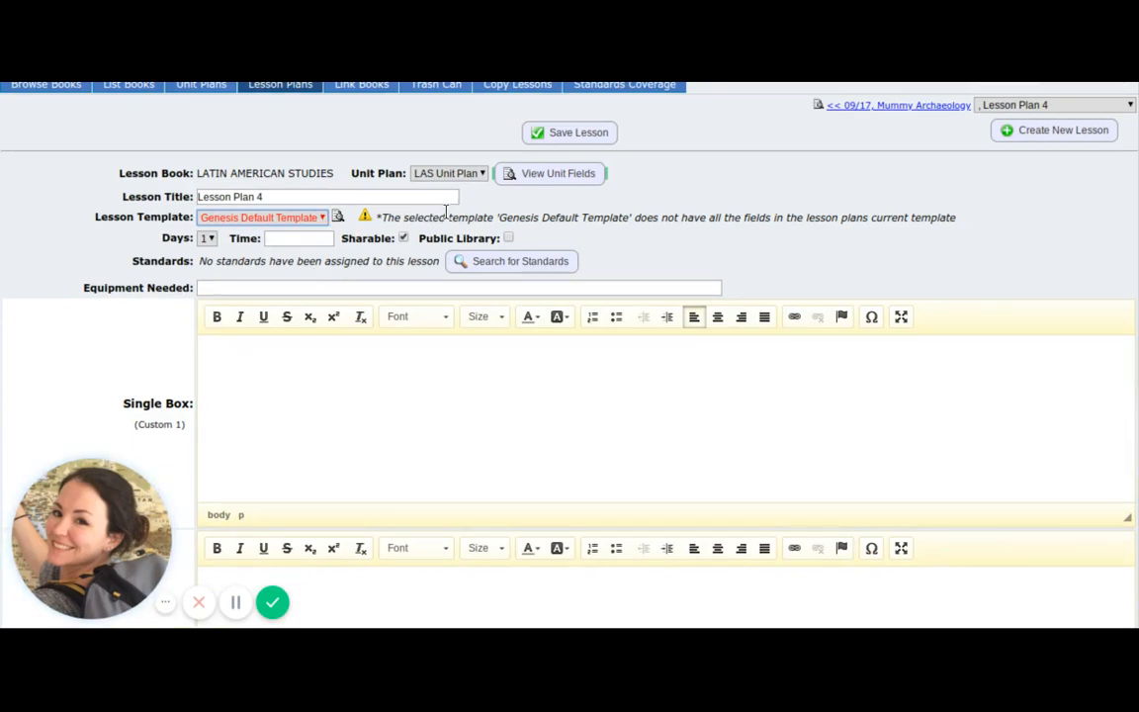
pyautogui.click(555, 139)
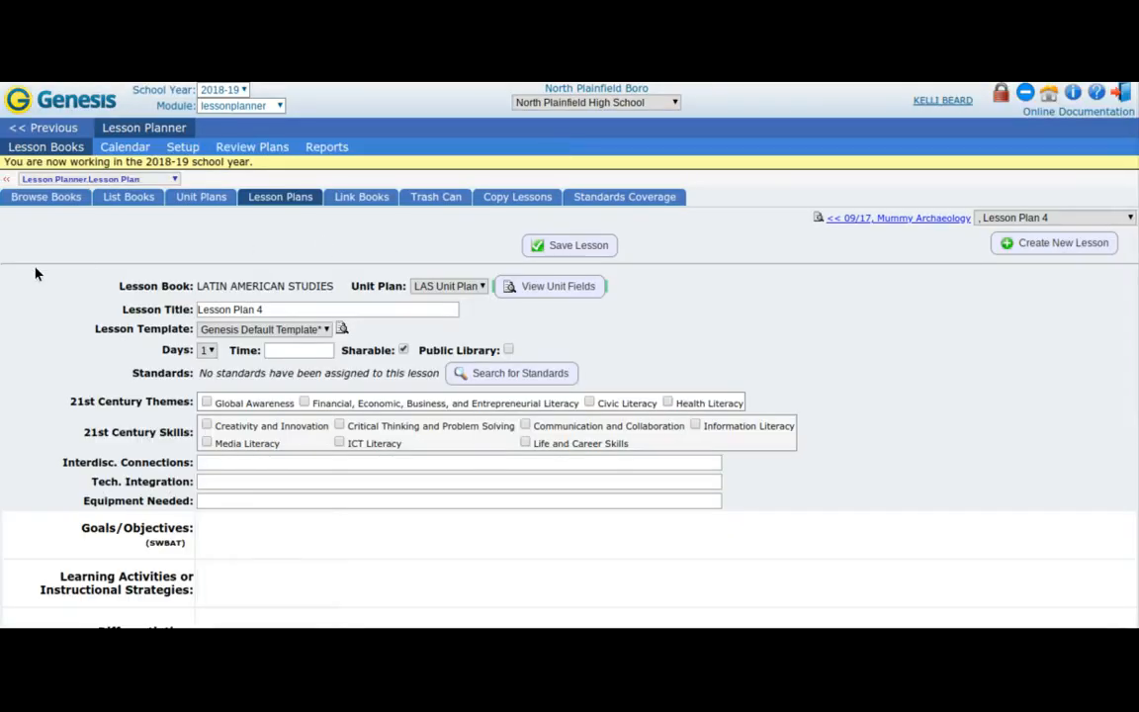
# - Examine the Genesis Default Template's fields, from 21st Century Themes and Skills through Goals/Objectives and Differentiation to Assessments
pyautogui.scroll(-3, 35, 273)
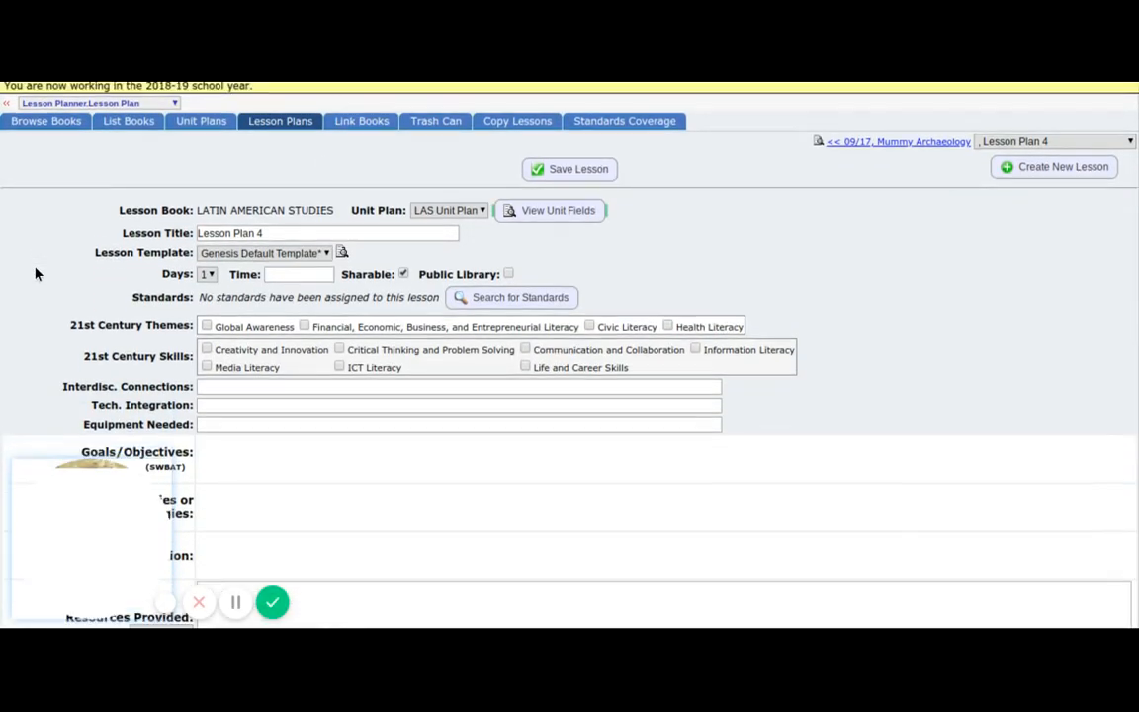
pyautogui.scroll(-2, 165, 209)
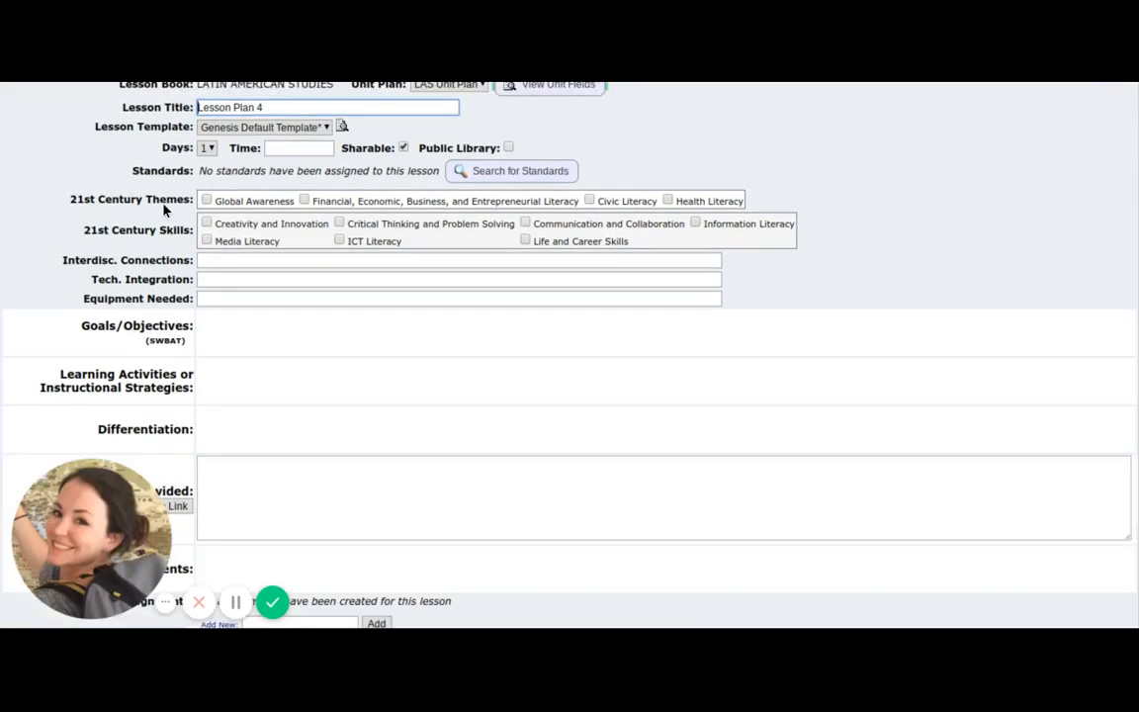
pyautogui.scroll(-2, 165, 209)
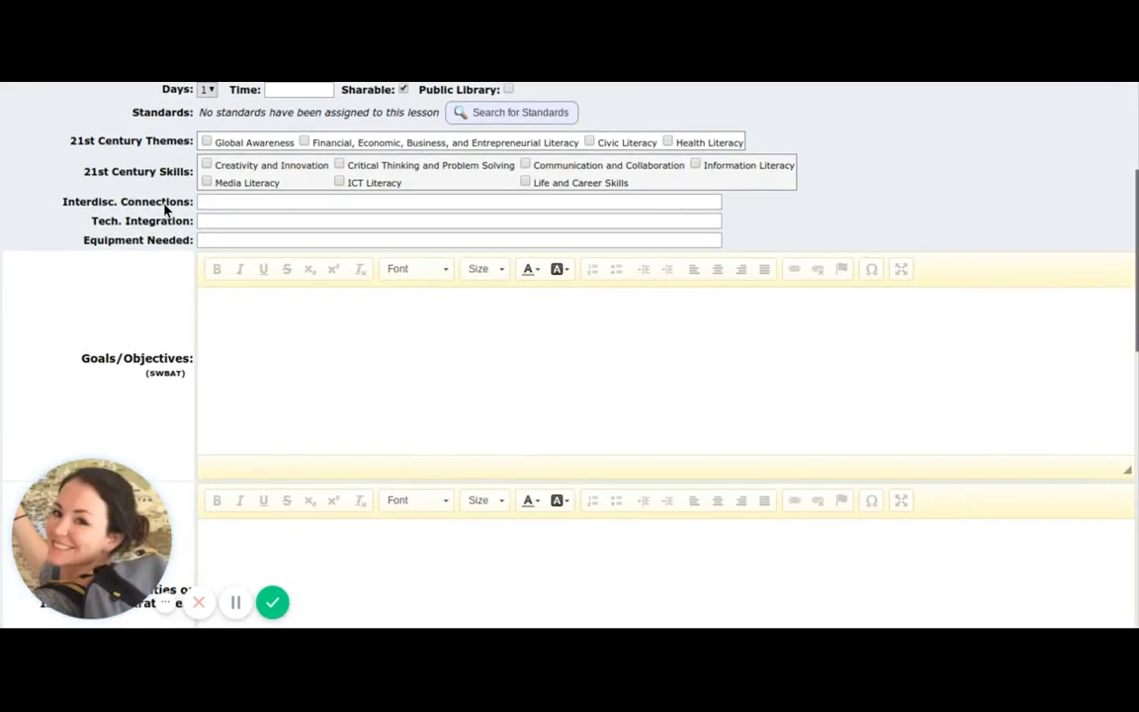
pyautogui.scroll(-1, 511, 310)
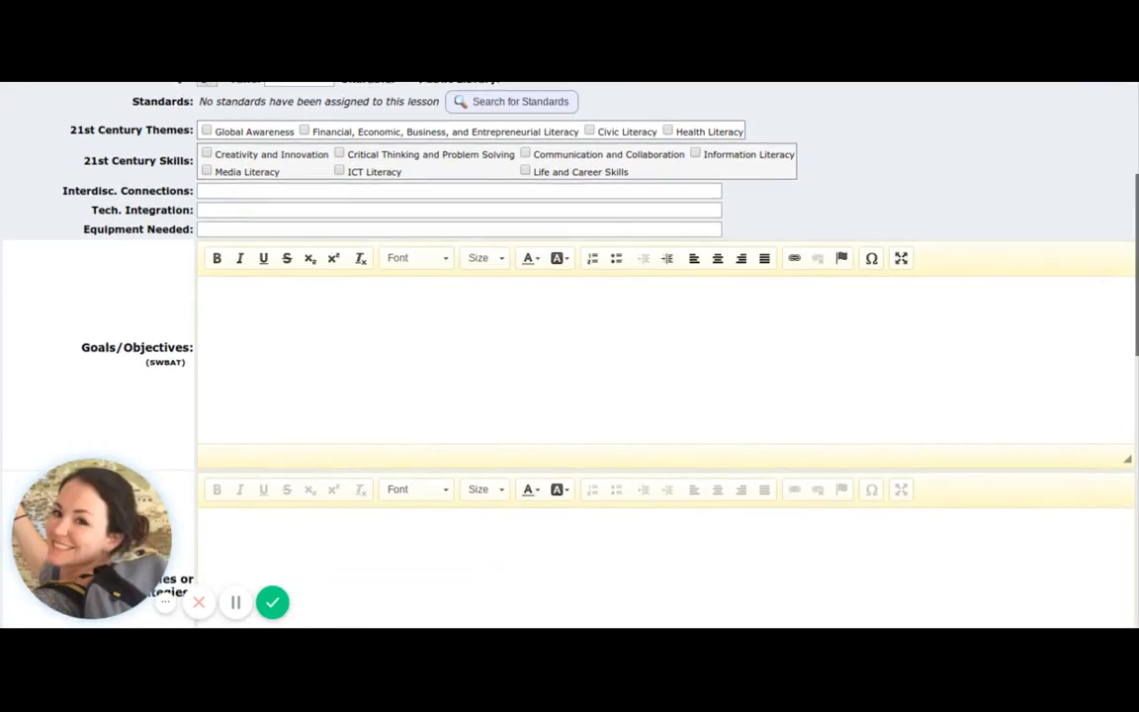
pyautogui.scroll(-5, 511, 346)
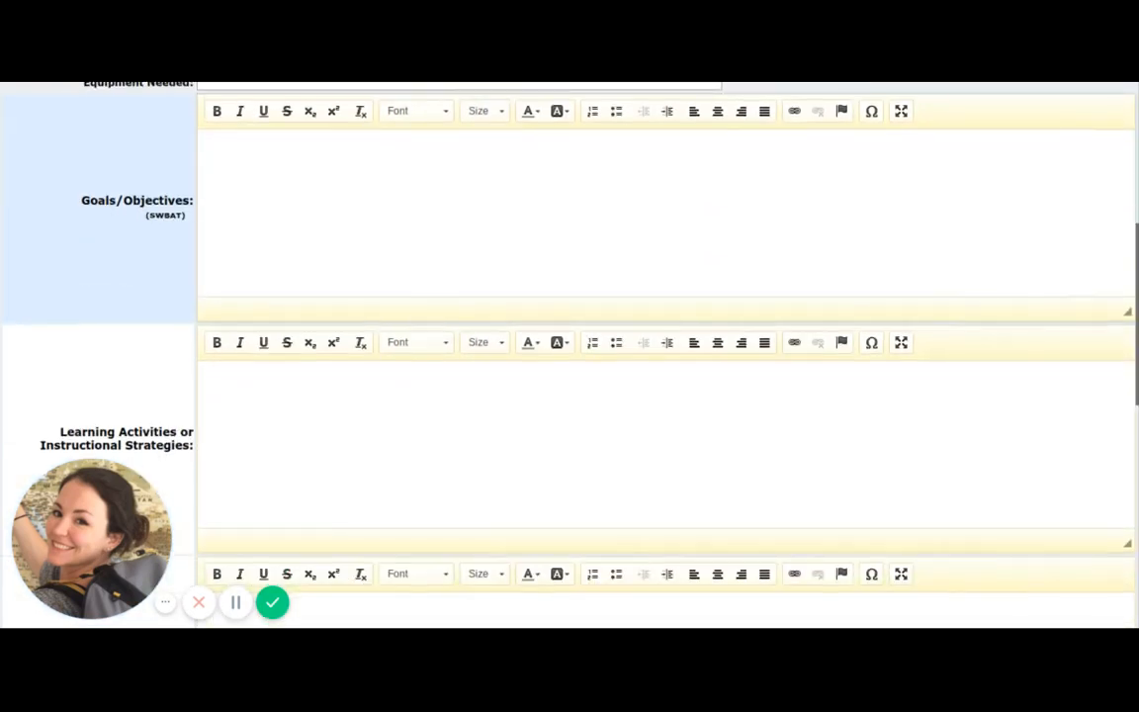
pyautogui.scroll(-4, 570, 356)
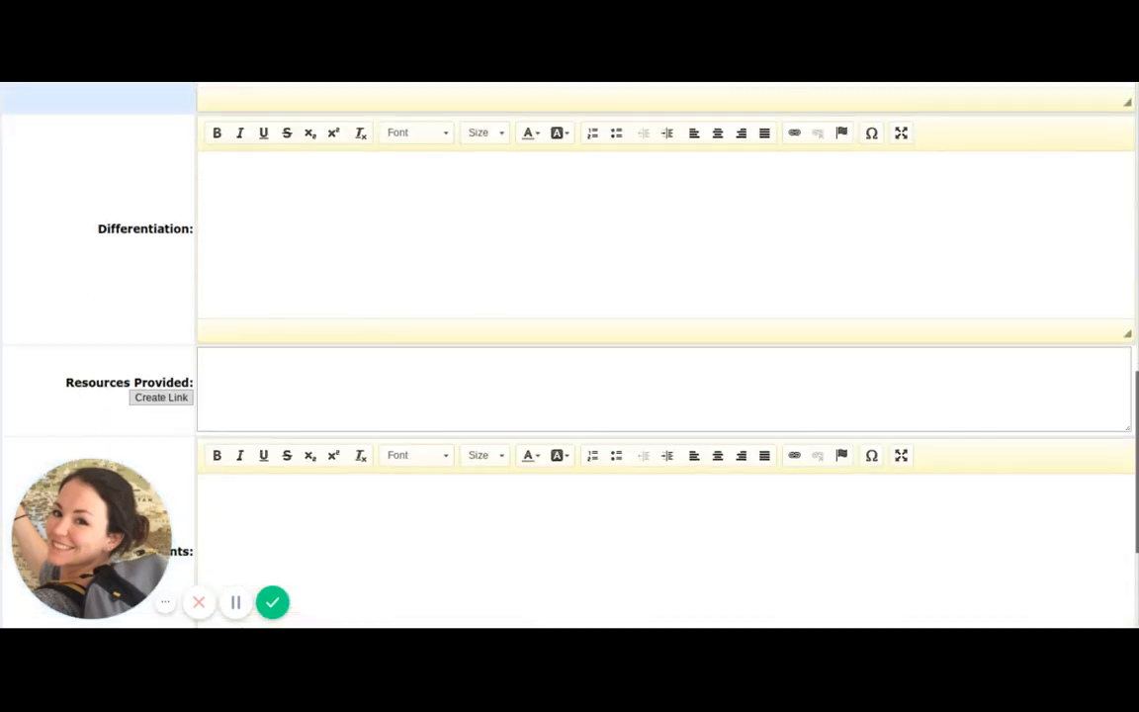
pyautogui.scroll(-3, 196, 406)
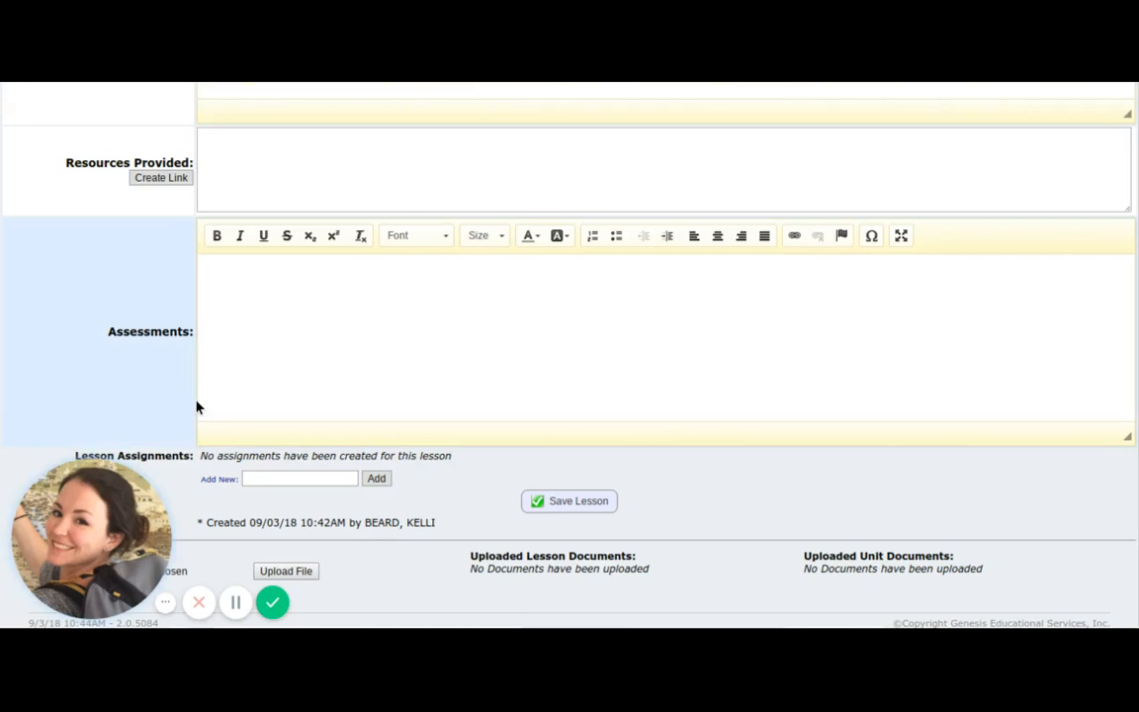
pyautogui.scroll(2, 196, 405)
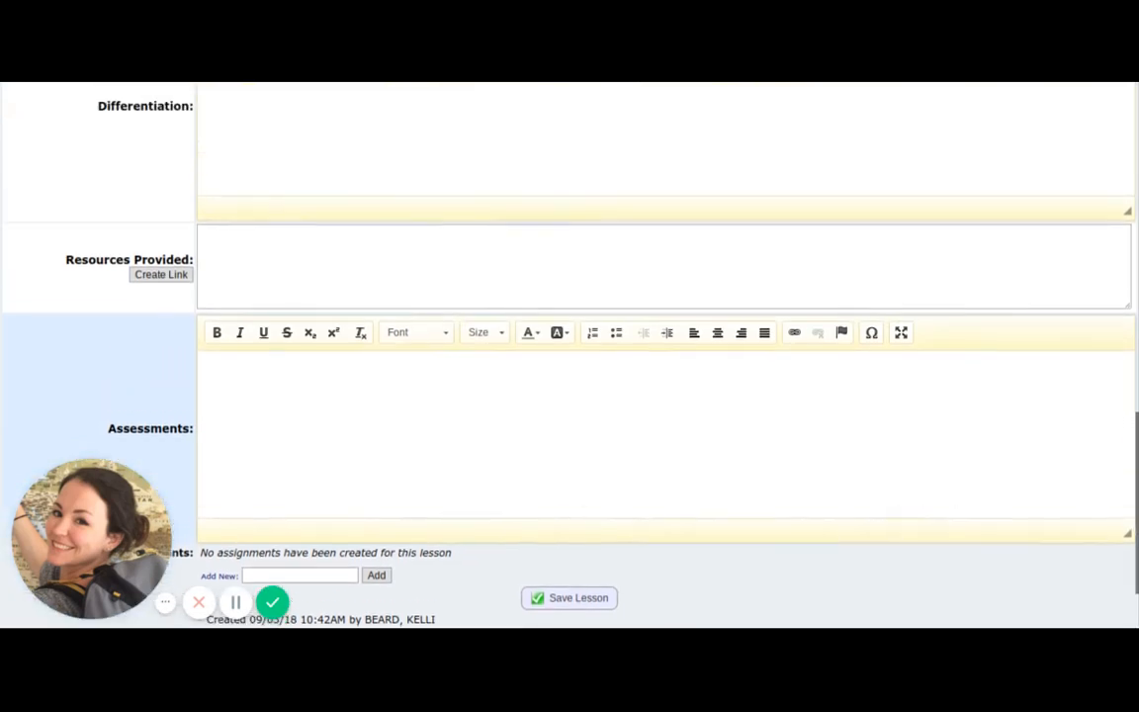
pyautogui.scroll(4, 142, 392)
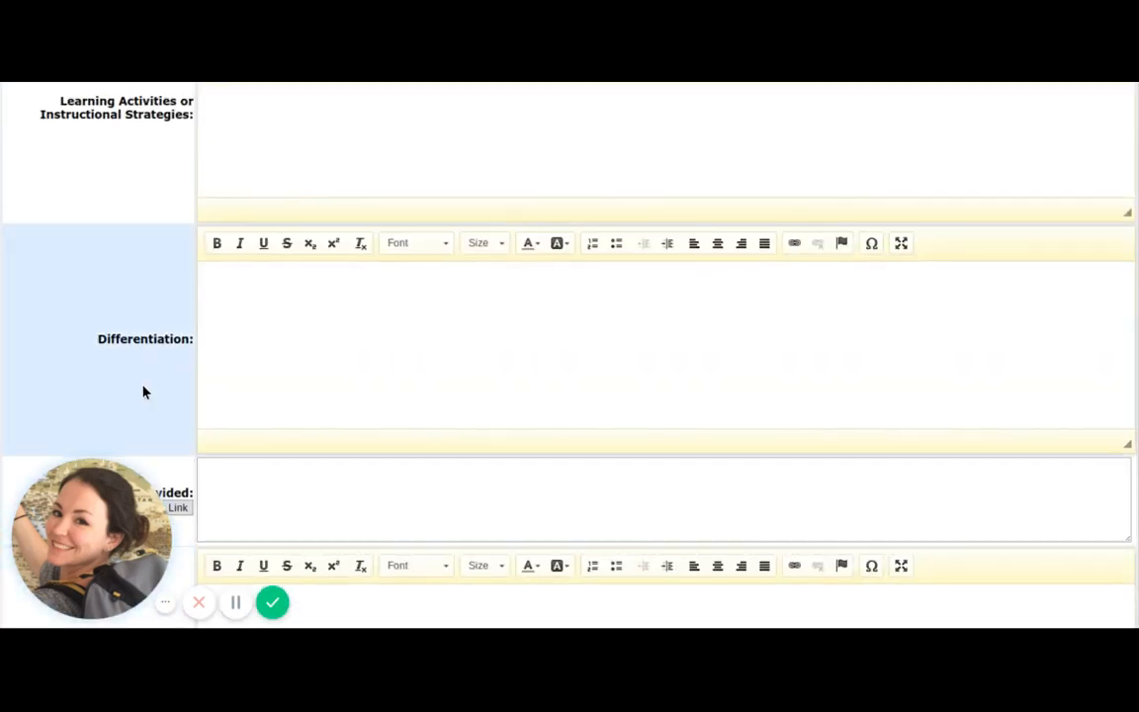
pyautogui.scroll(8, 142, 392)
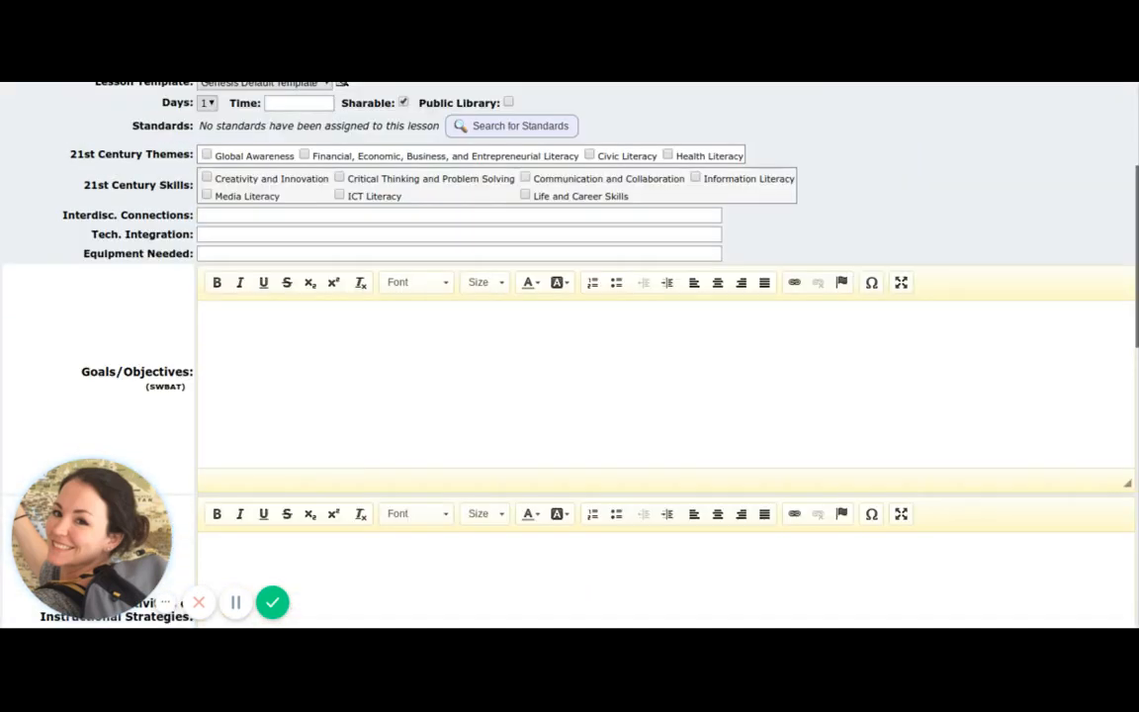
# - Set the lesson template to Single Box Lesson Plan, save the lesson and return to the list of daily lesson plans
pyautogui.scroll(4, 142, 392)
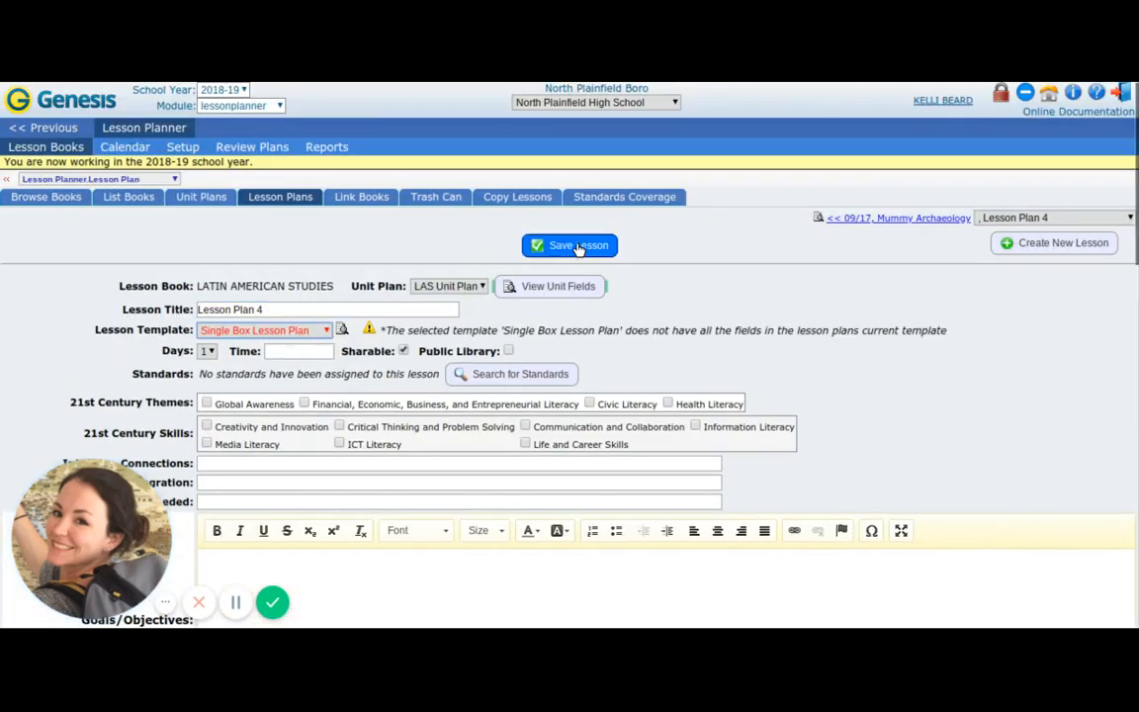
pyautogui.click(578, 246)
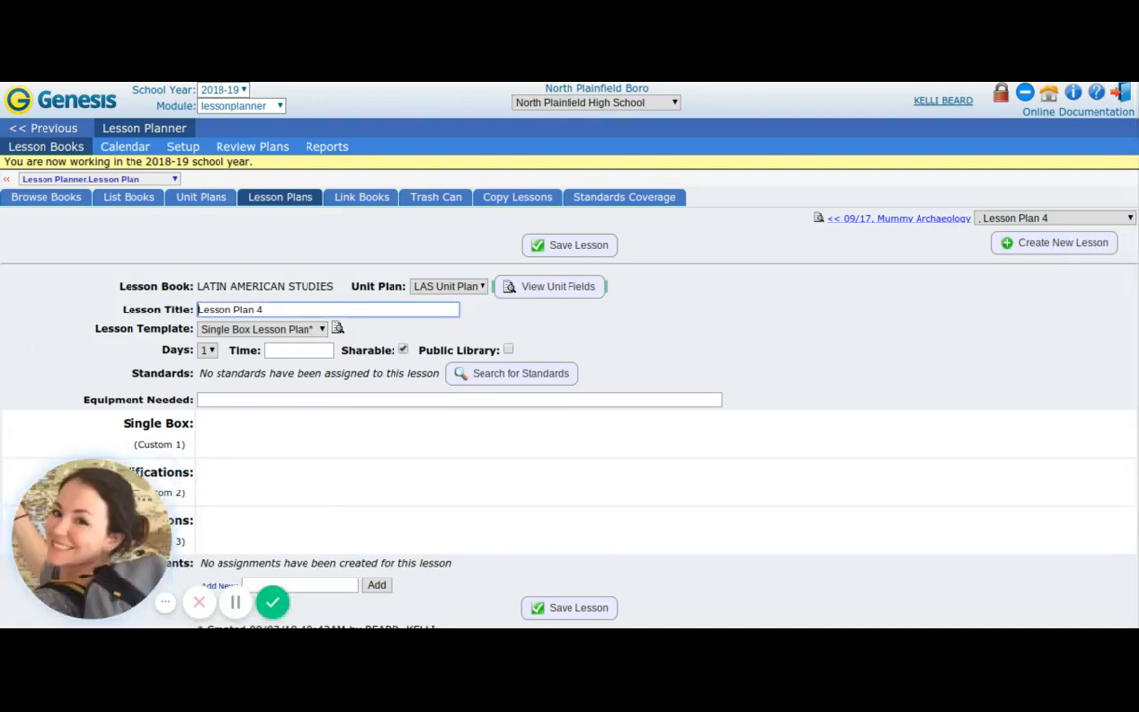
pyautogui.scroll(-2, 56, 293)
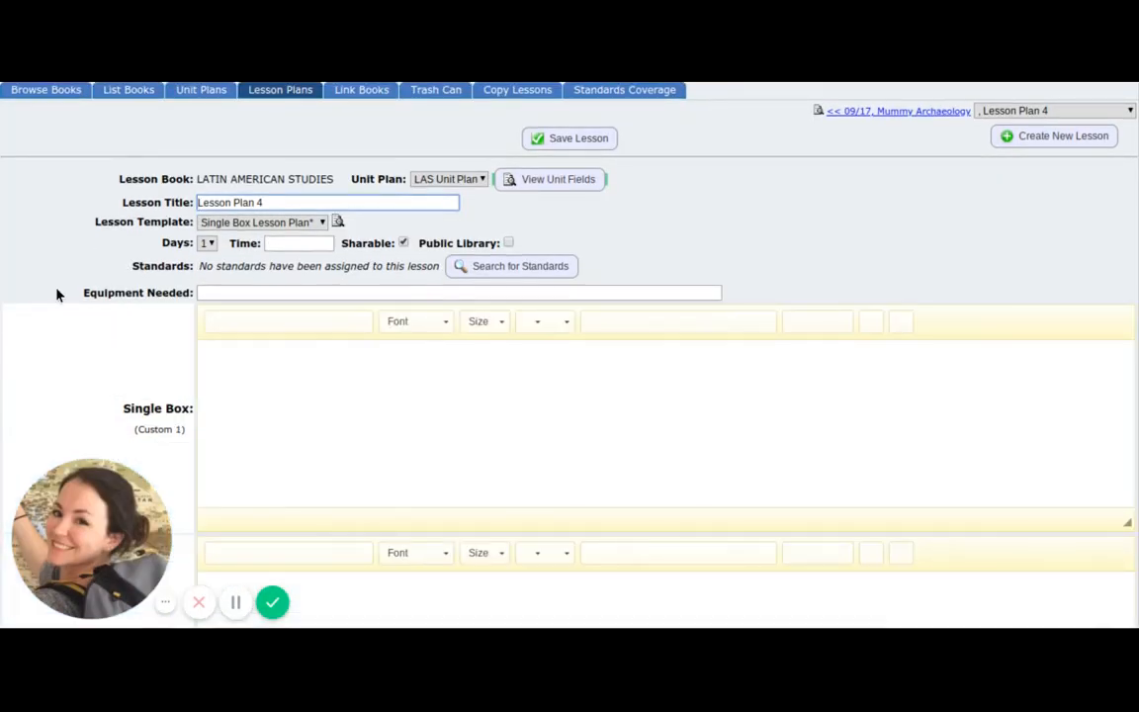
pyautogui.scroll(2, 57, 294)
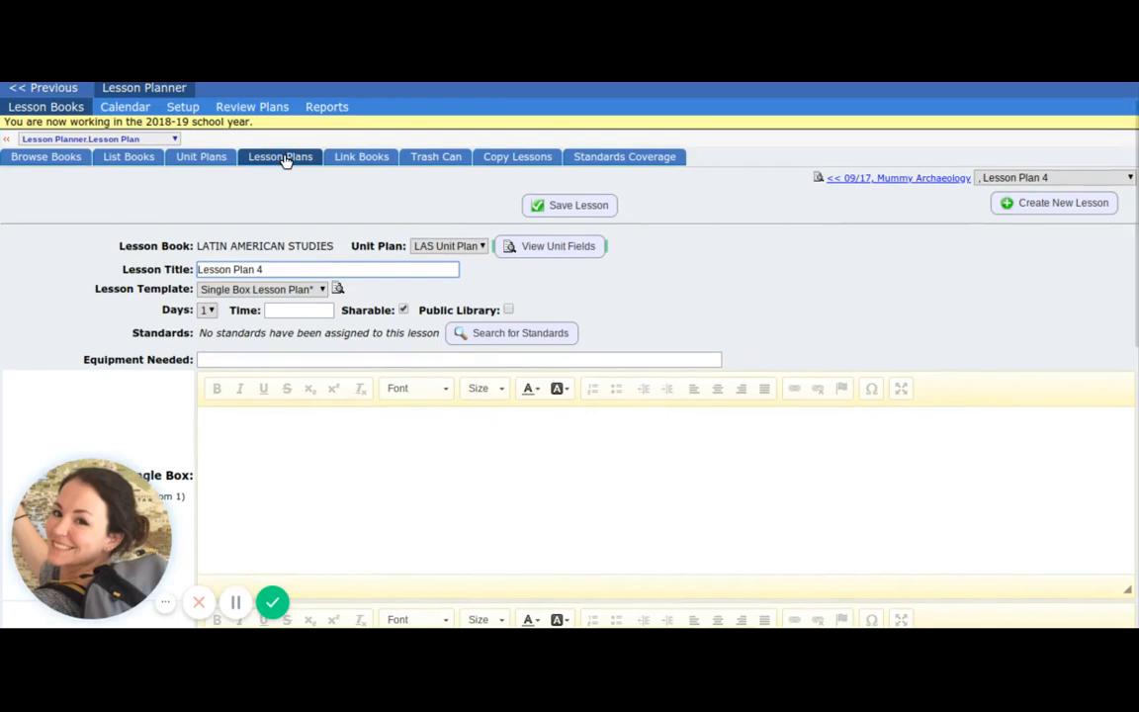
pyautogui.click(284, 162)
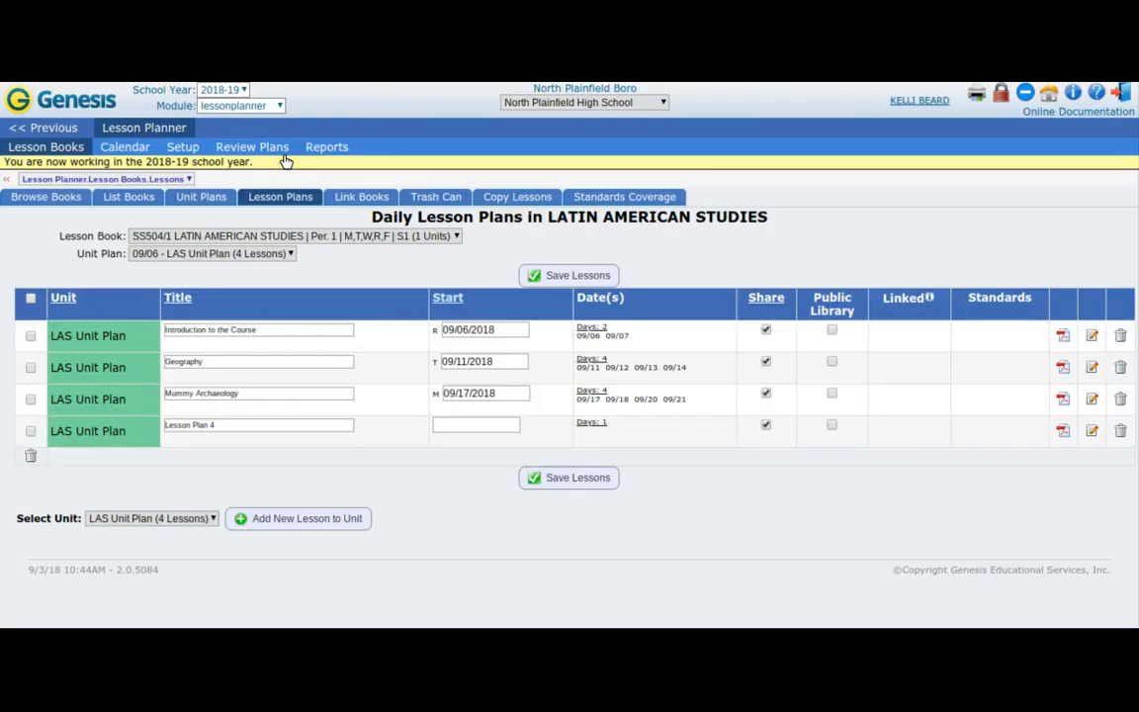
# - Open the Geography lesson and review its days setting and Single Box text, from Objectives through Day 4 to Homework Assignments
pyautogui.click(1092, 368)
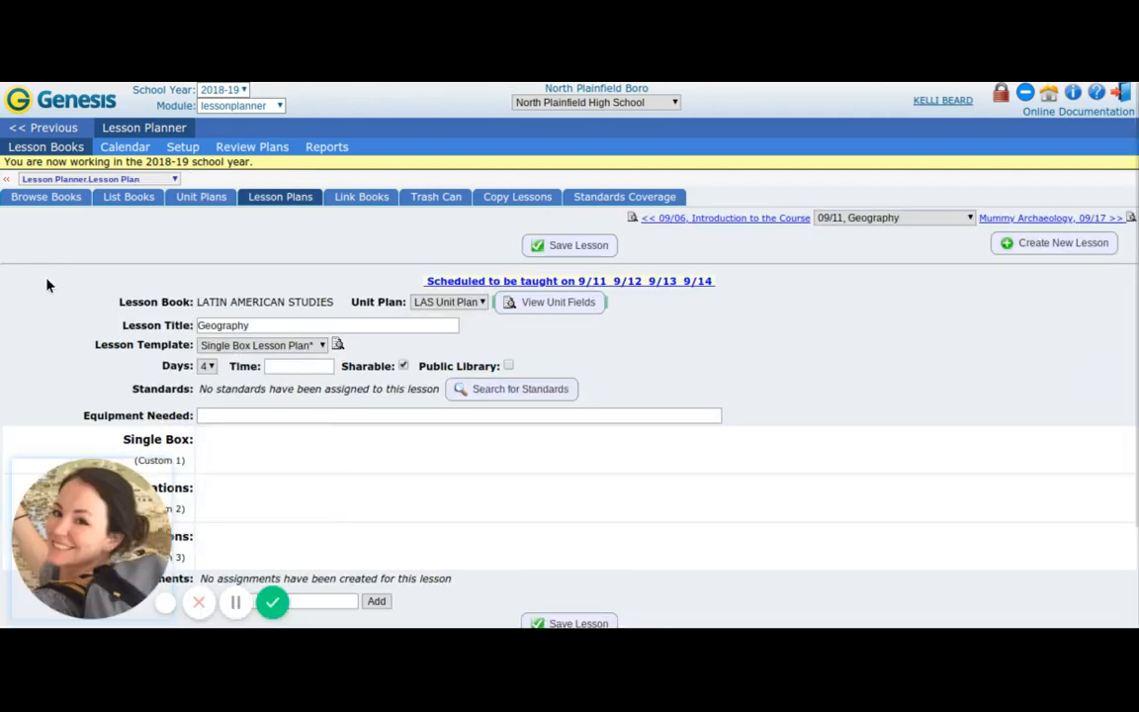
pyautogui.scroll(-1, 46, 285)
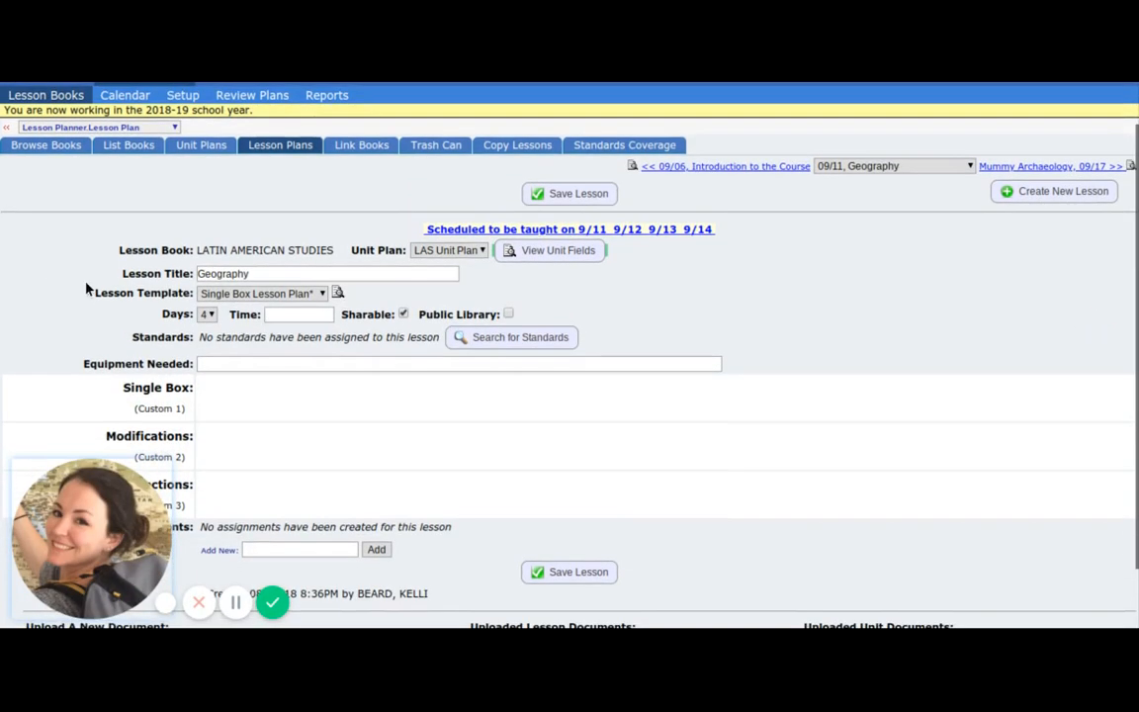
pyautogui.scroll(-1, 87, 287)
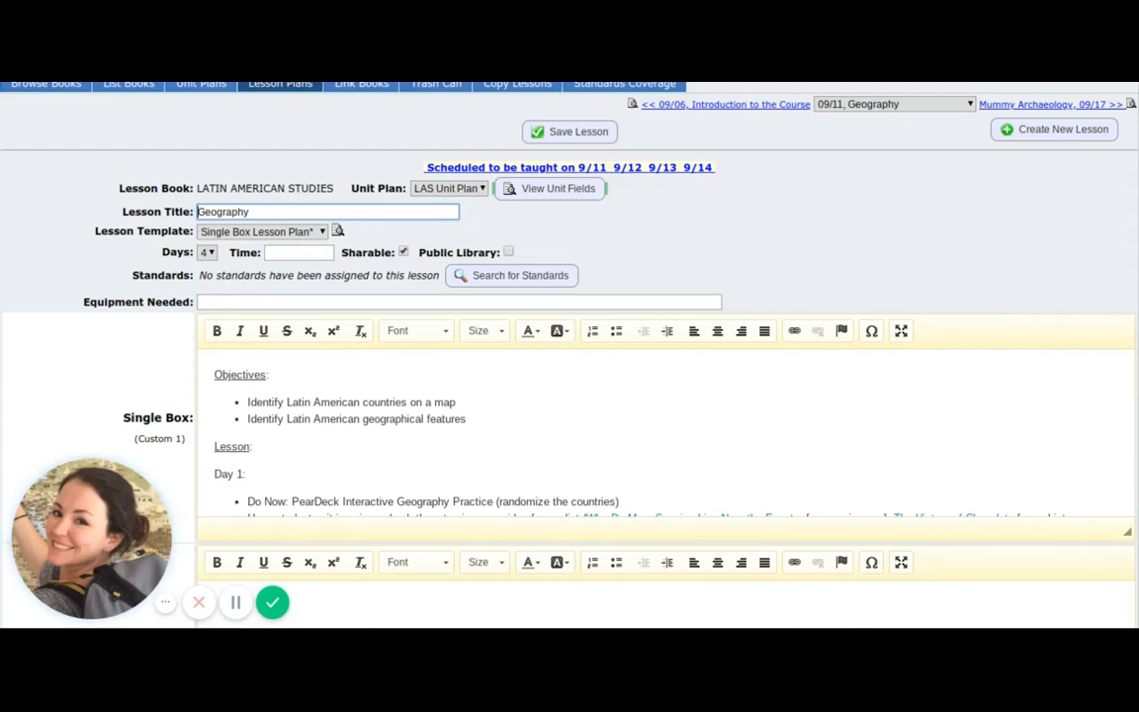
pyautogui.click(212, 253)
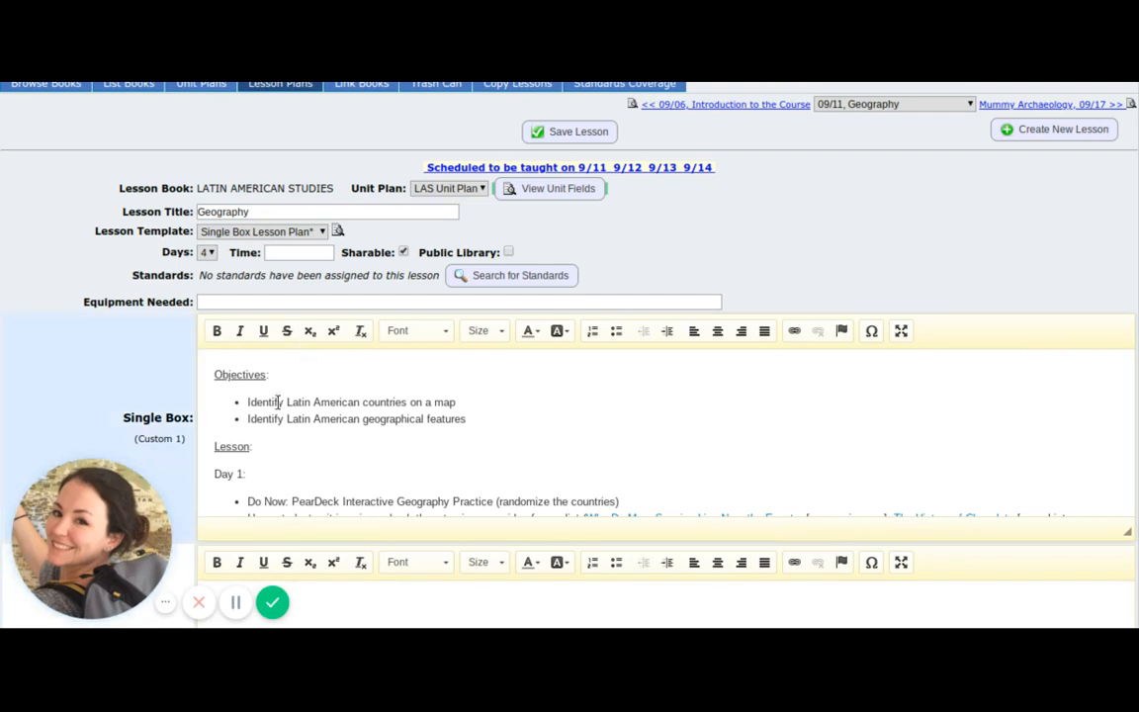
pyautogui.doubleClick(230, 376)
pyautogui.scroll(-2, 229, 379)
pyautogui.doubleClick(230, 378)
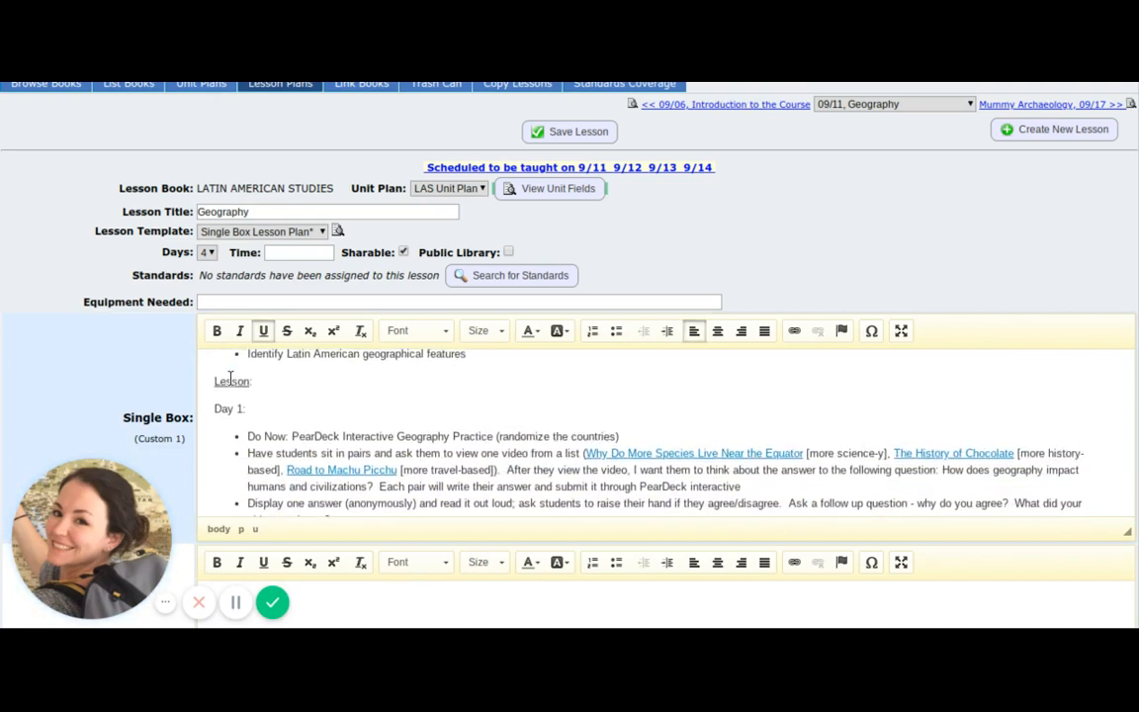
pyautogui.scroll(-7, 231, 379)
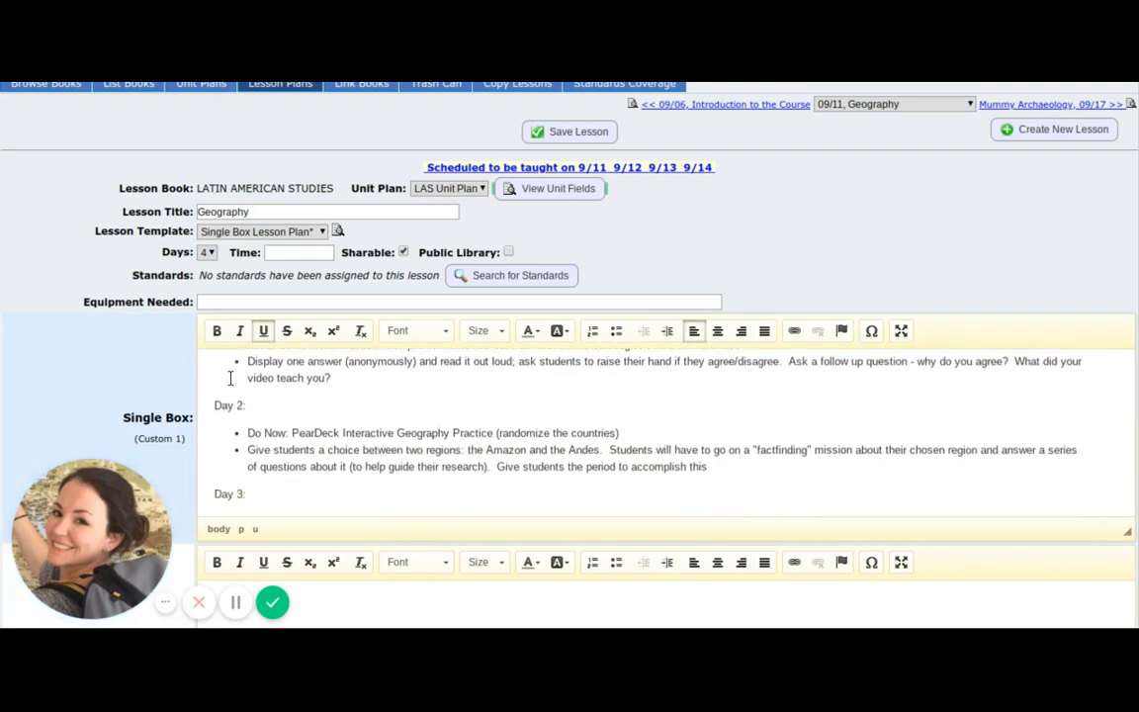
pyautogui.scroll(-3, 247, 410)
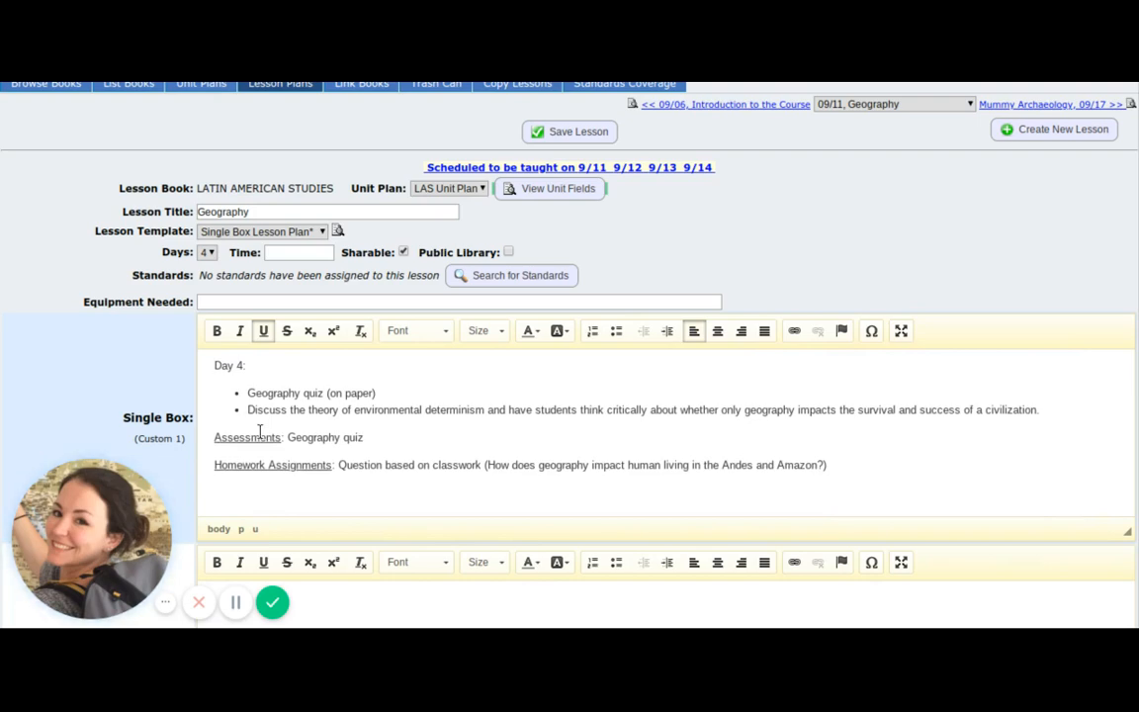
pyautogui.scroll(12, 260, 432)
pyautogui.scroll(1, 653, 236)
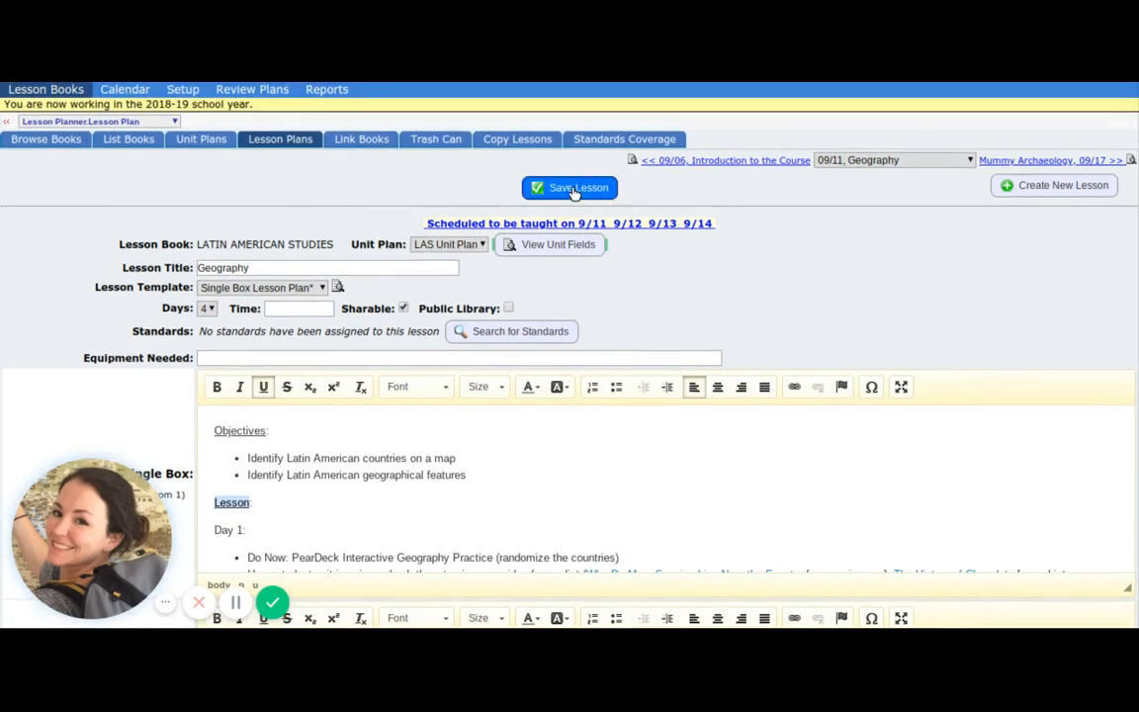
# - Return to the daily lesson plans and view the AP World History period 3 and 5, World History Honors and Latin American Studies books
pyautogui.click(281, 142)
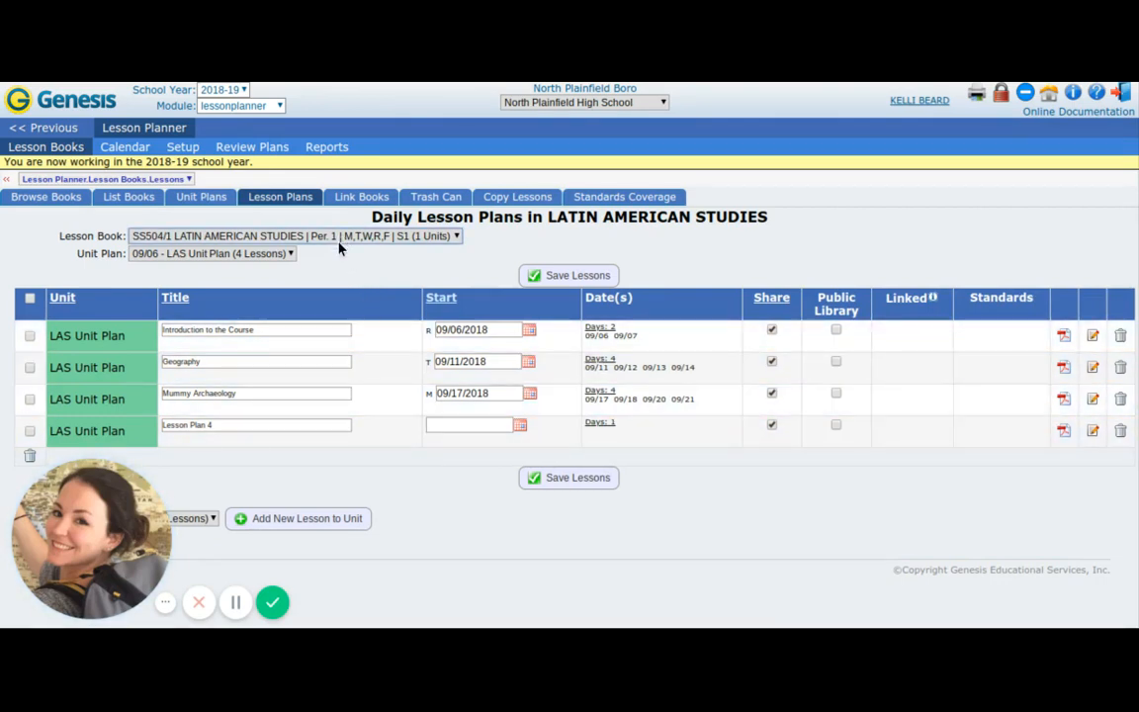
pyautogui.click(360, 320)
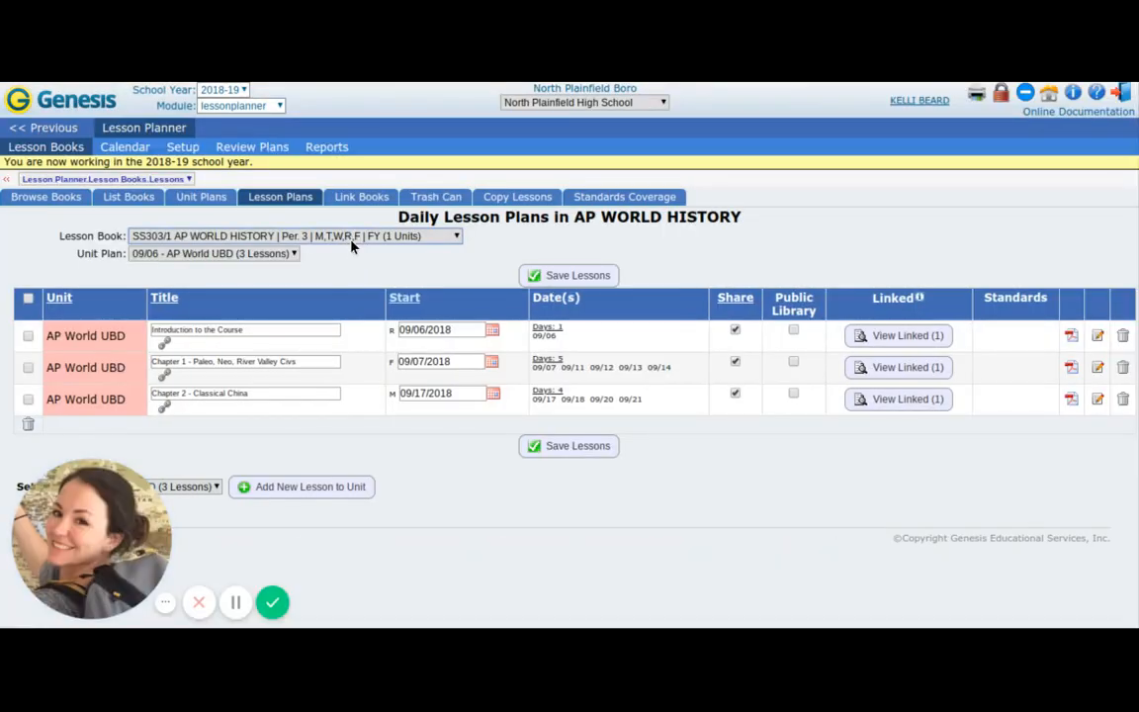
pyautogui.click(351, 246)
pyautogui.click(368, 338)
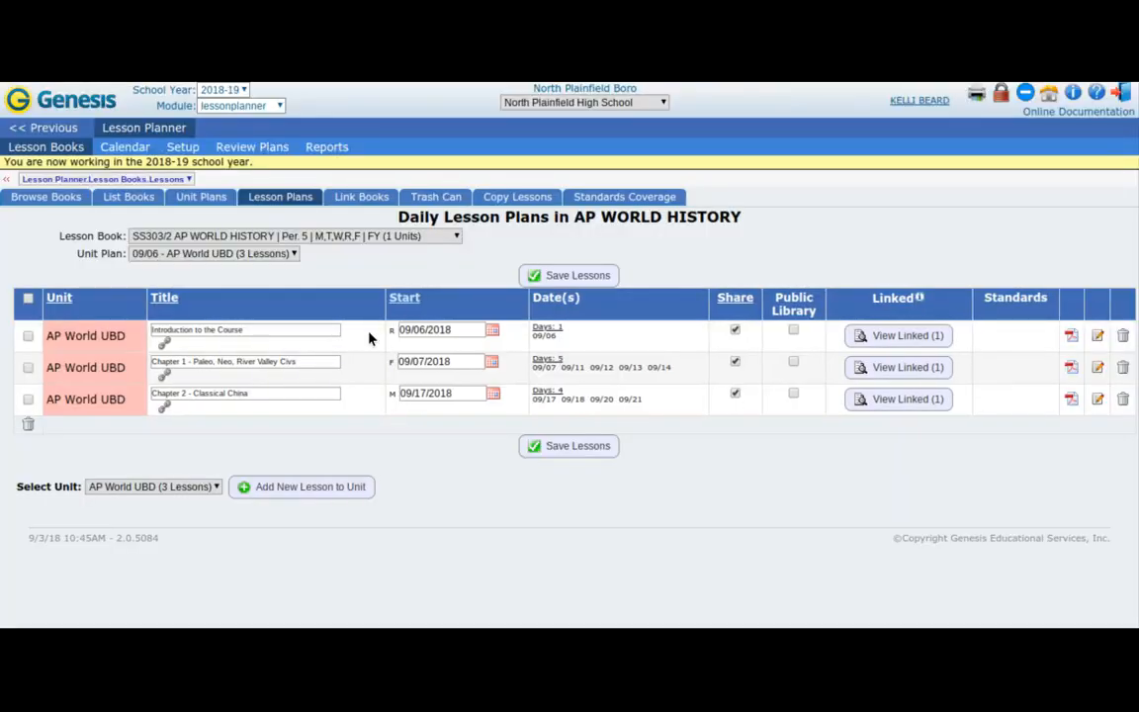
pyautogui.click(381, 234)
pyautogui.click(376, 359)
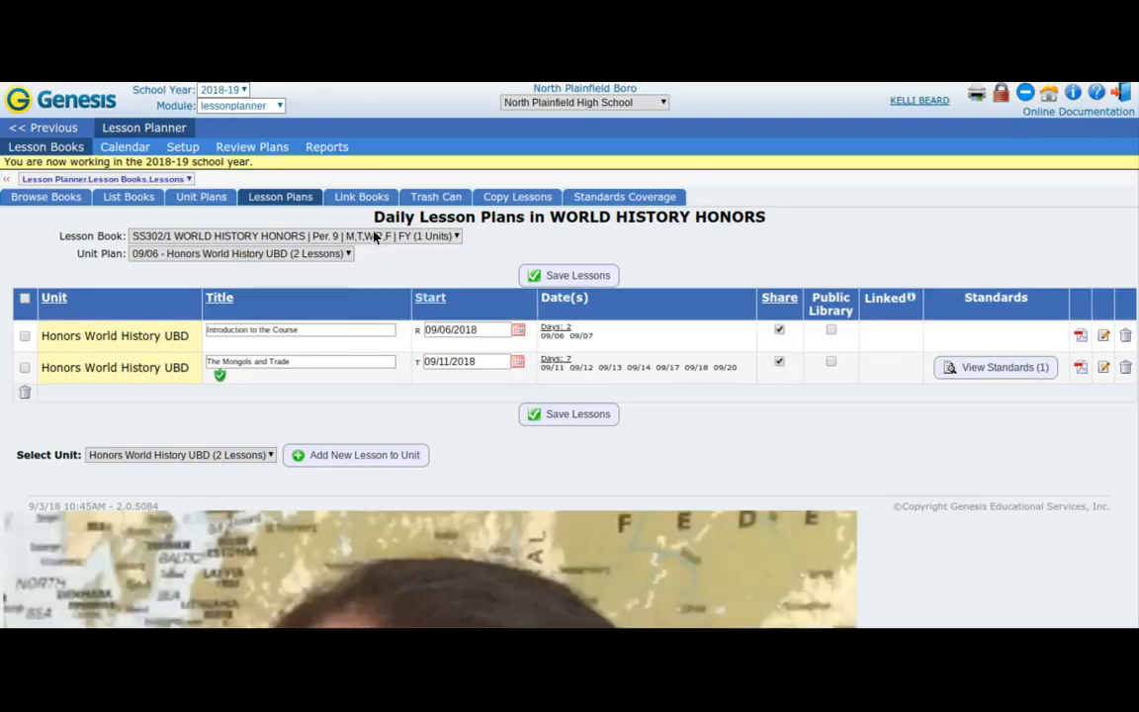
pyautogui.click(373, 238)
pyautogui.click(364, 257)
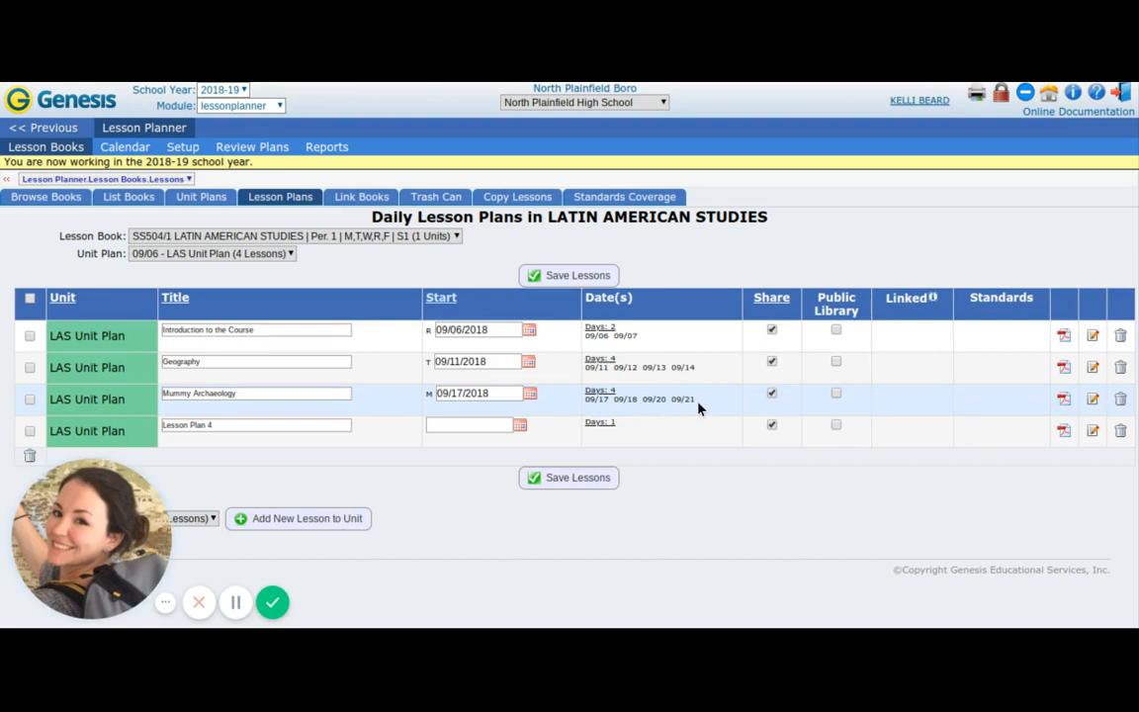
# - Look through the courses' scheduled lessons in the calendar, advancing week by week to the week of 09/24/2018
pyautogui.click(126, 149)
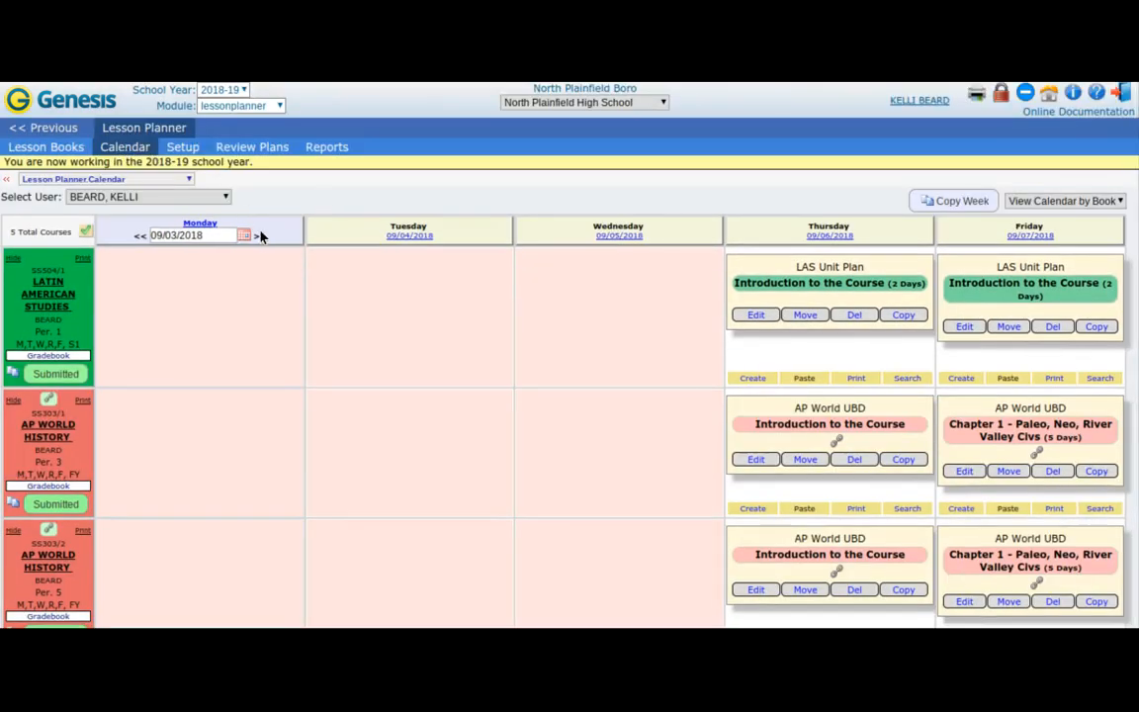
pyautogui.click(260, 237)
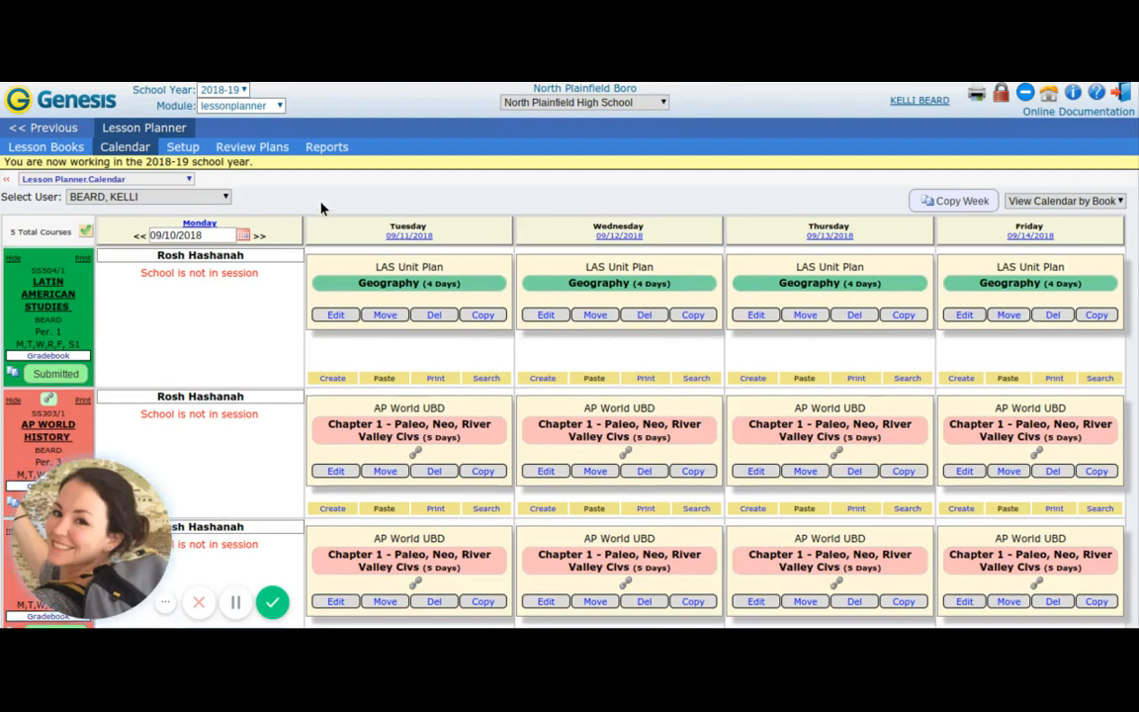
pyautogui.scroll(-1, 322, 206)
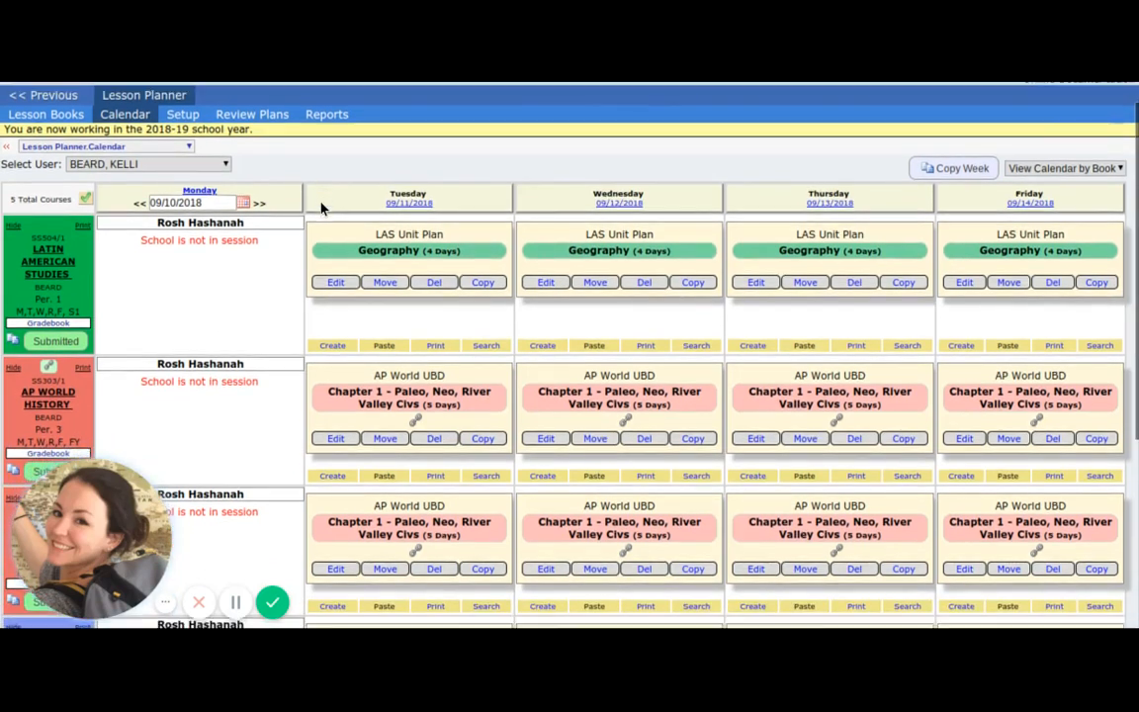
pyautogui.scroll(-3, 258, 283)
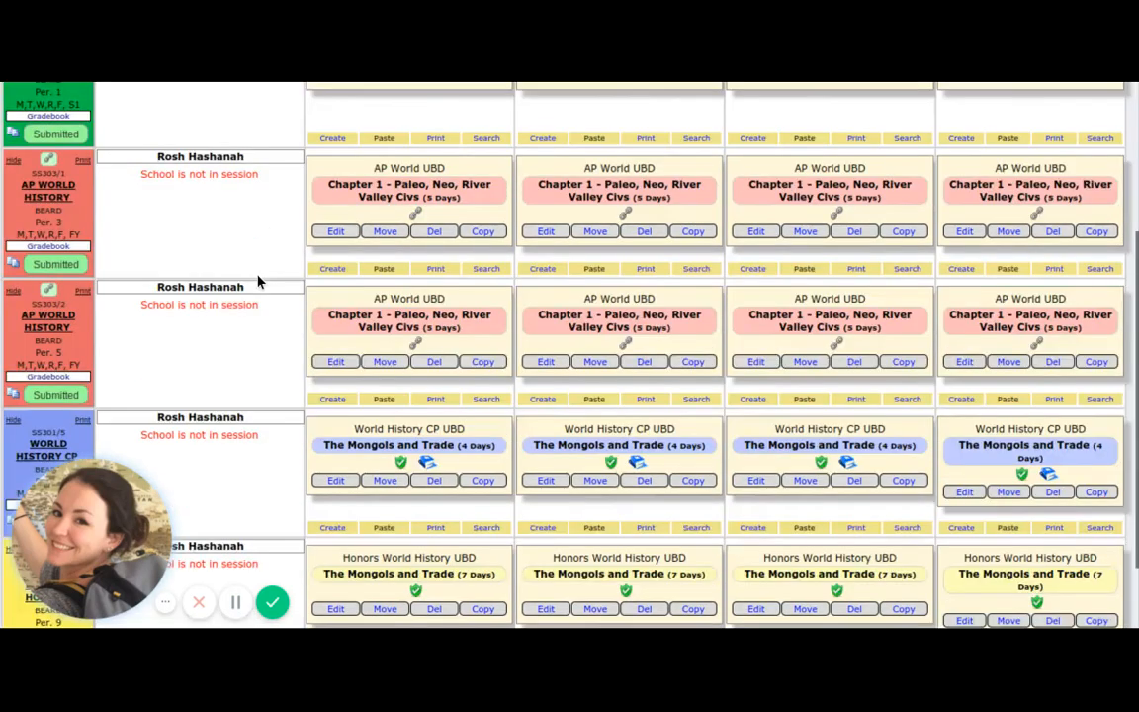
pyautogui.scroll(2, 257, 283)
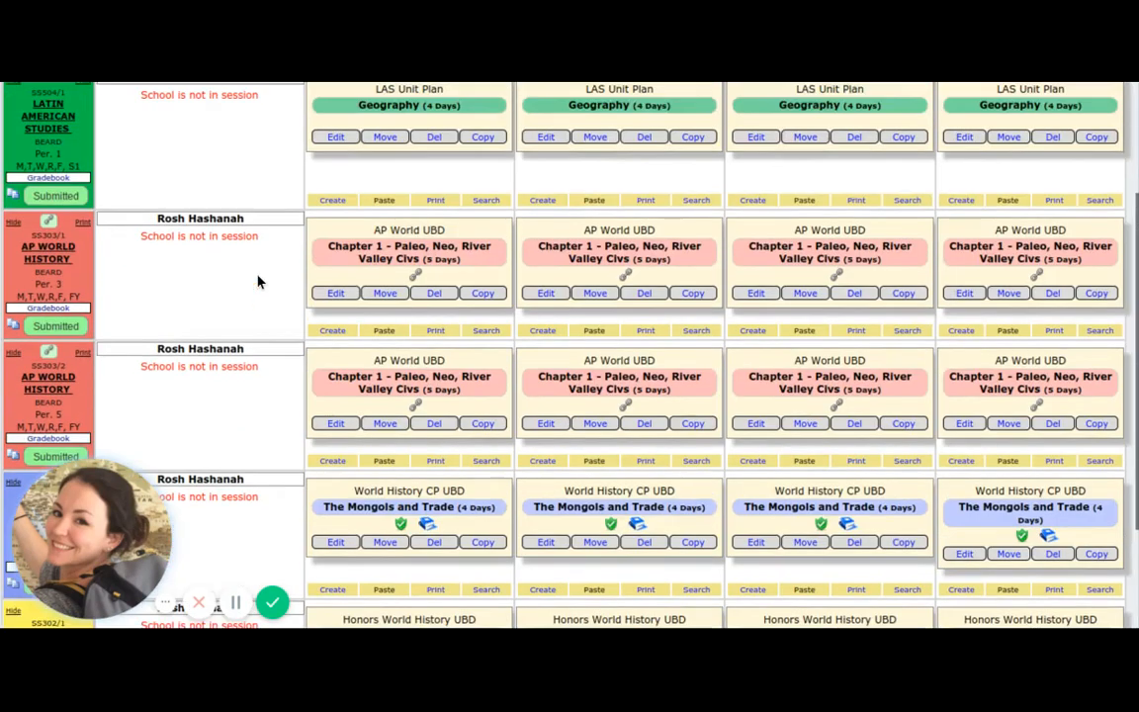
pyautogui.scroll(3, 257, 283)
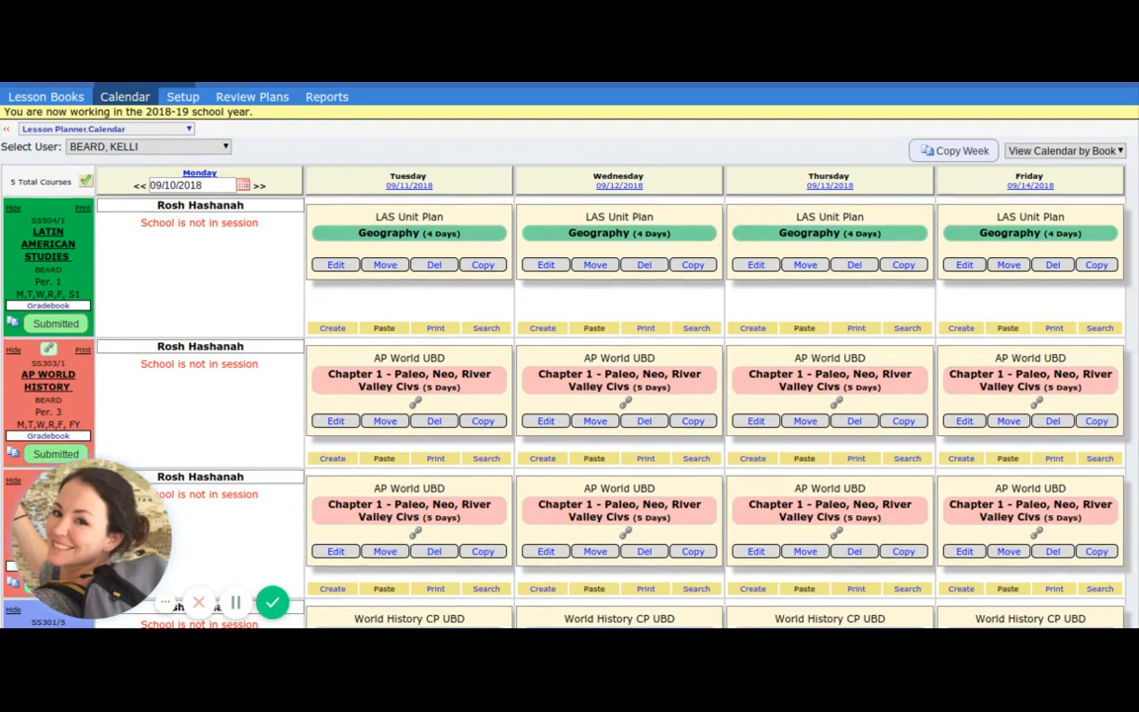
pyautogui.scroll(-1, 569, 356)
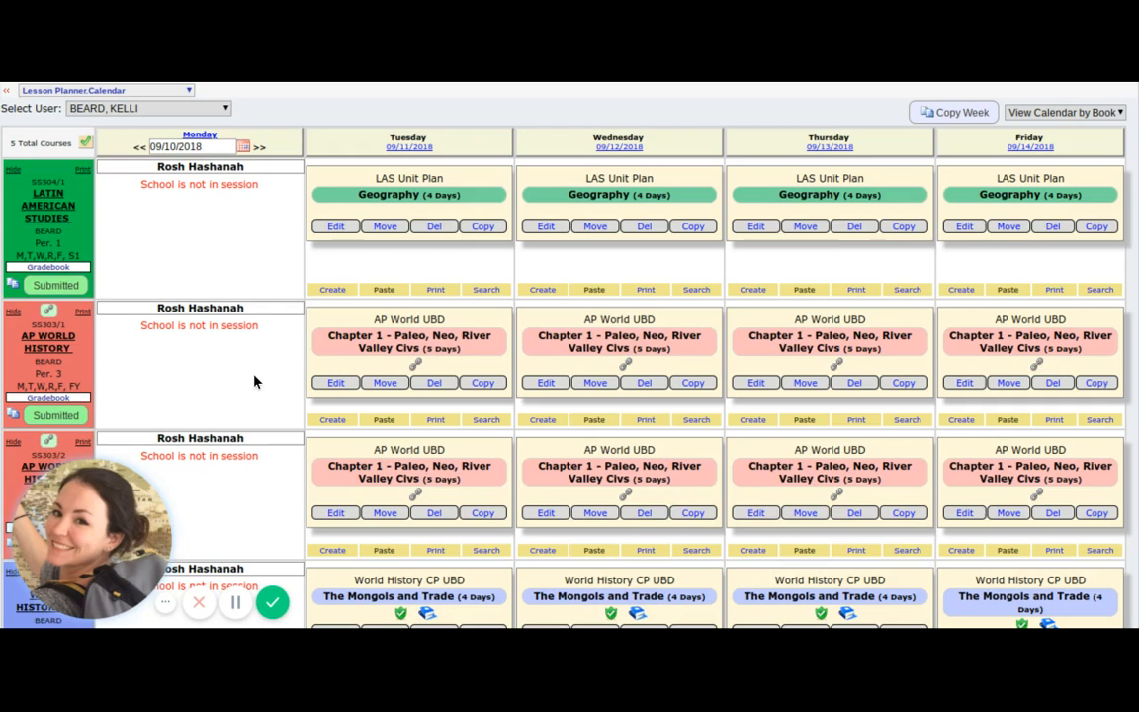
pyautogui.scroll(2, 255, 382)
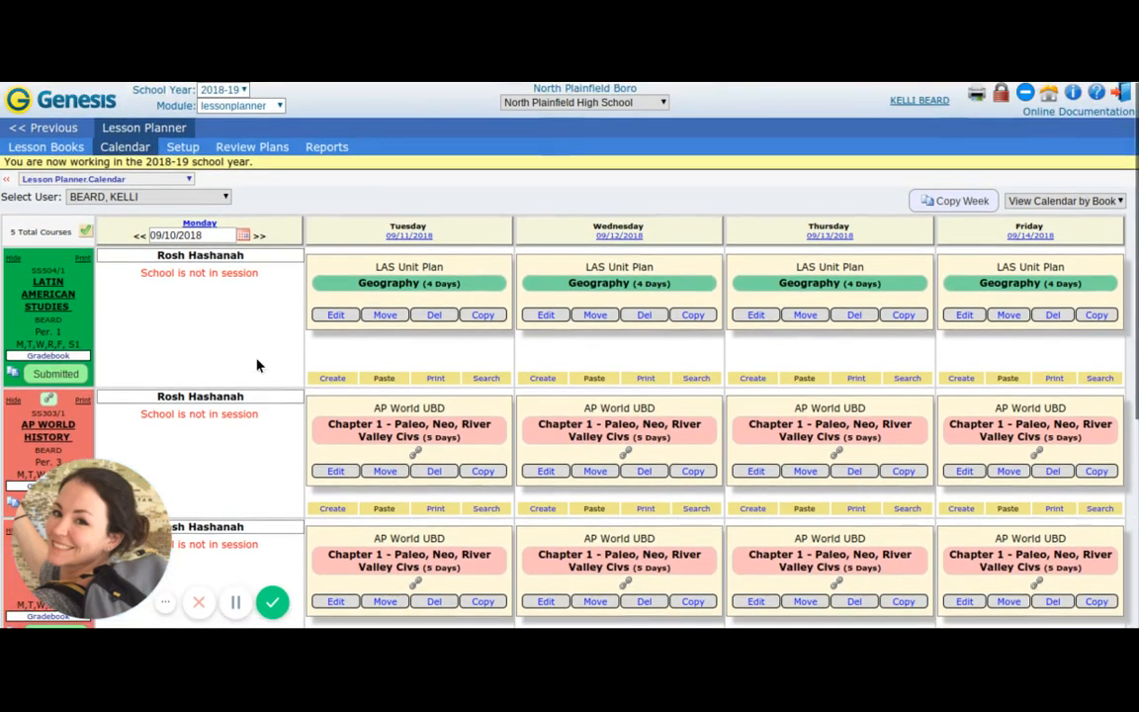
pyautogui.click(259, 237)
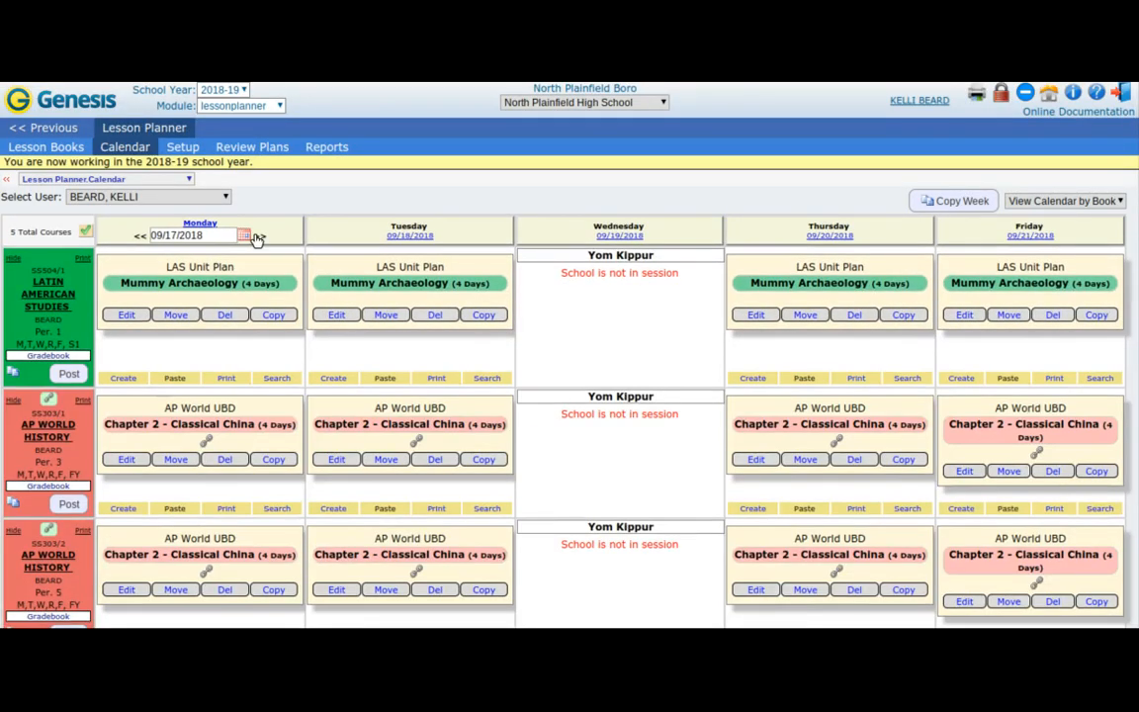
pyautogui.click(257, 237)
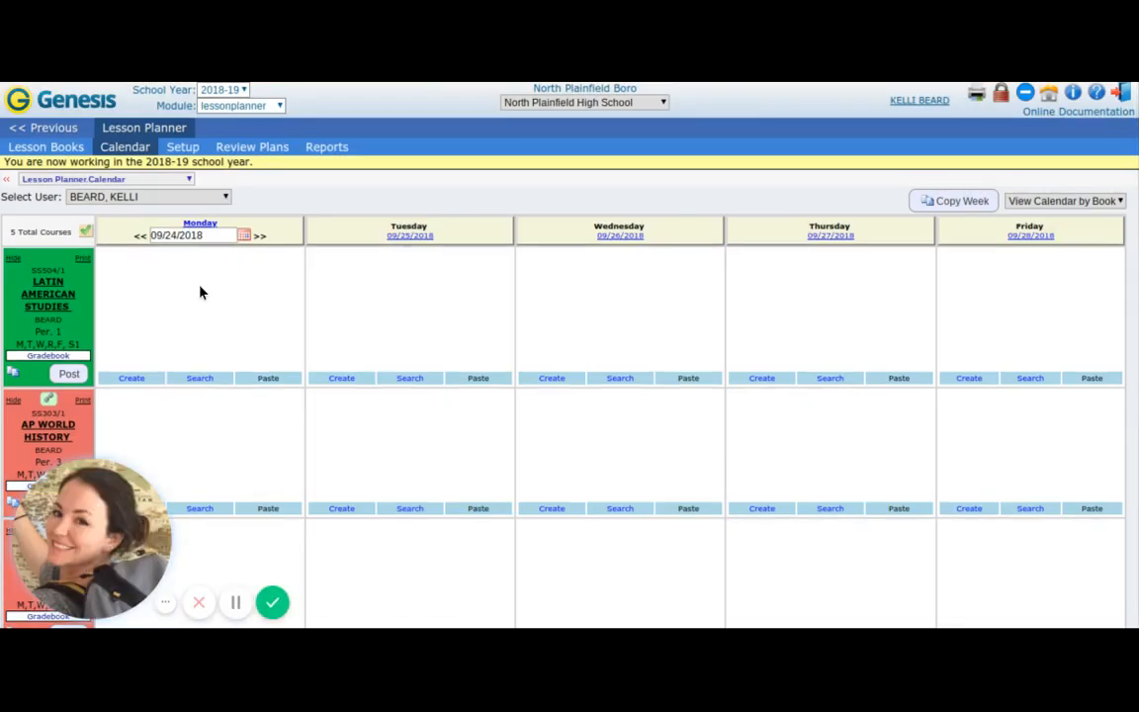
# - In the Latin American Studies daily lesson plans, set Lesson Plan 4's start date to 09/24/2018 and save the lessons
pyautogui.click(79, 150)
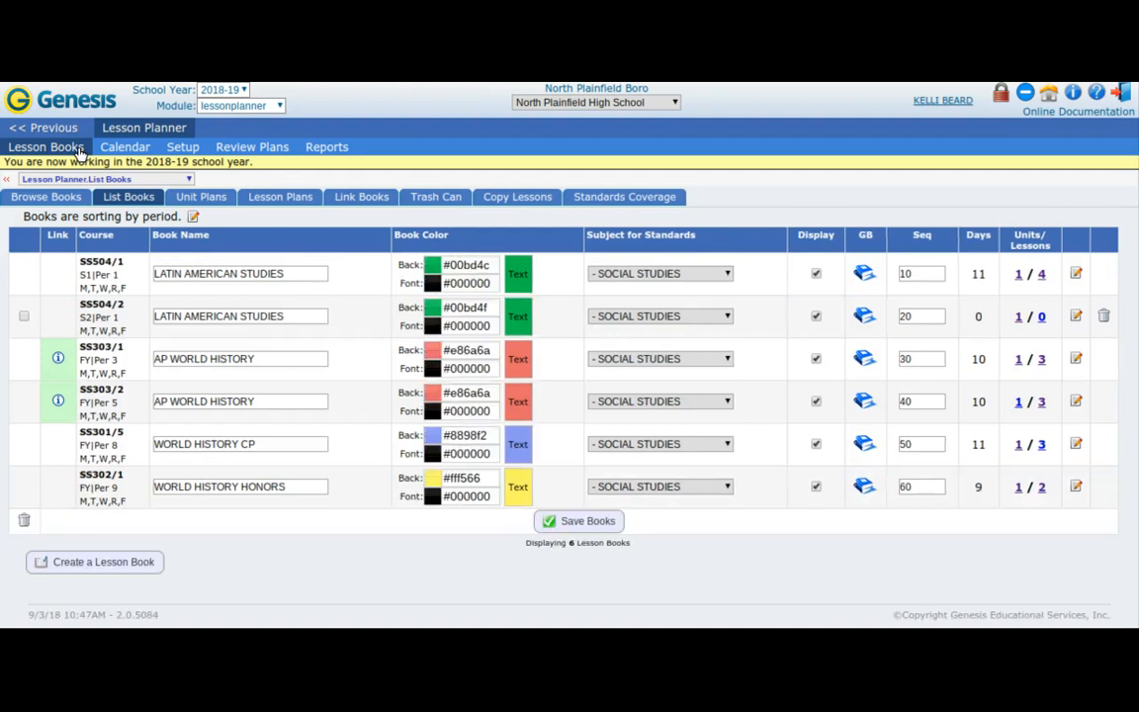
pyautogui.click(308, 203)
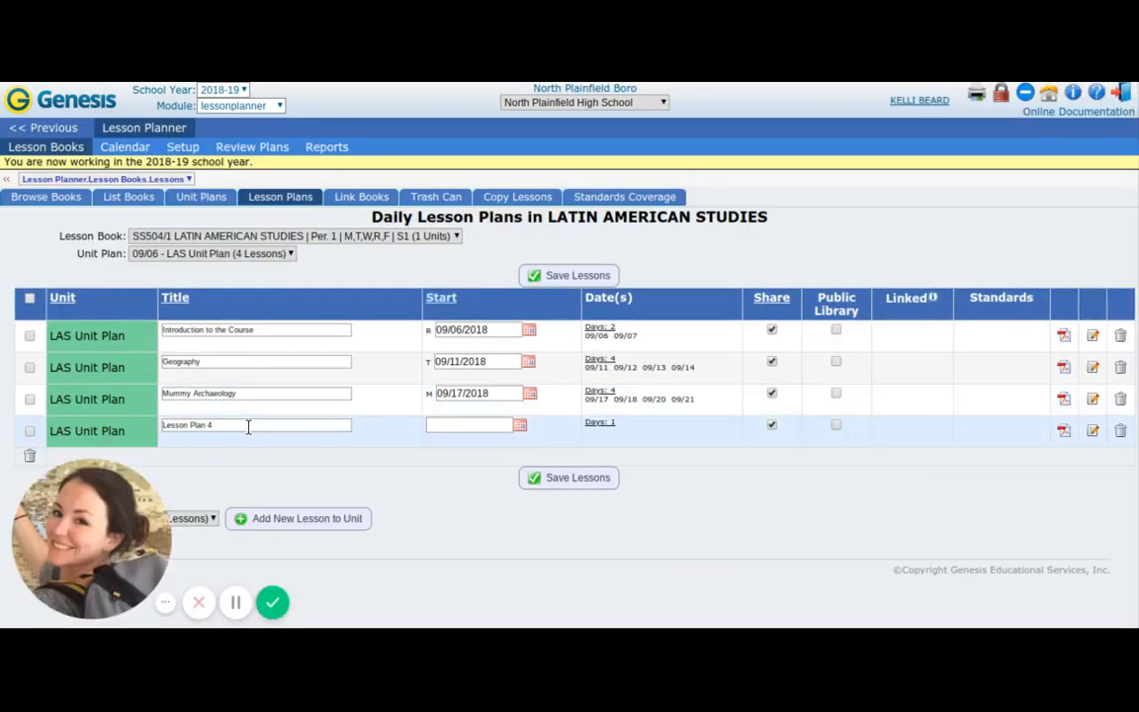
pyautogui.click(519, 425)
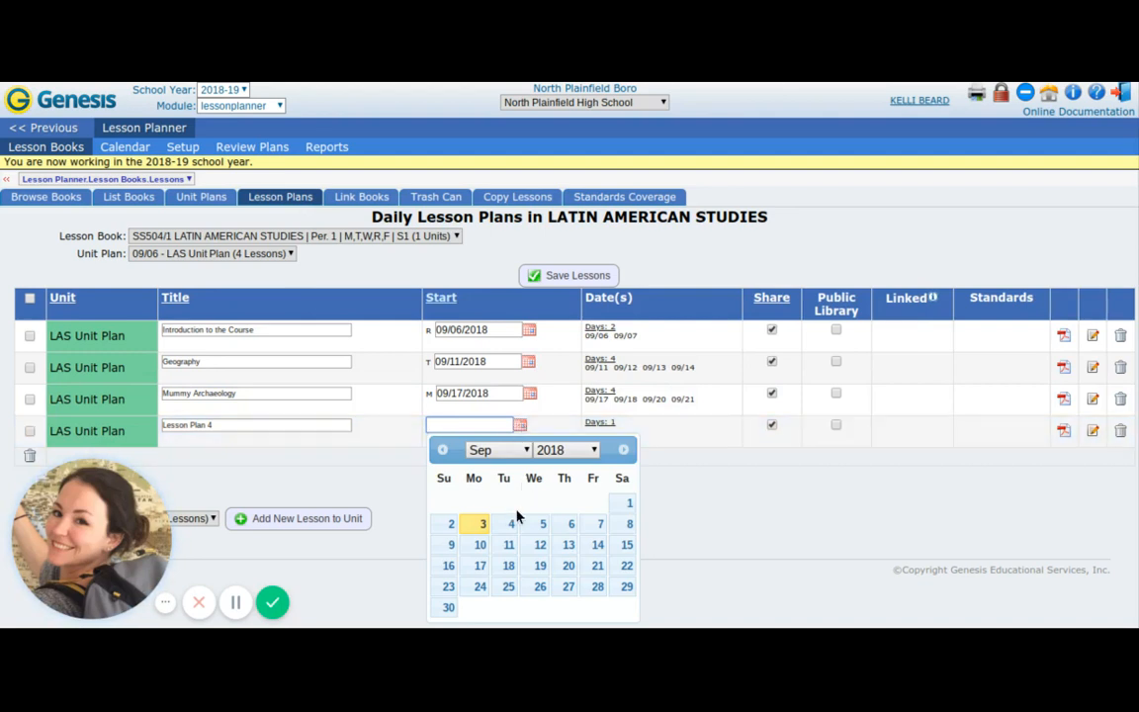
pyautogui.click(479, 587)
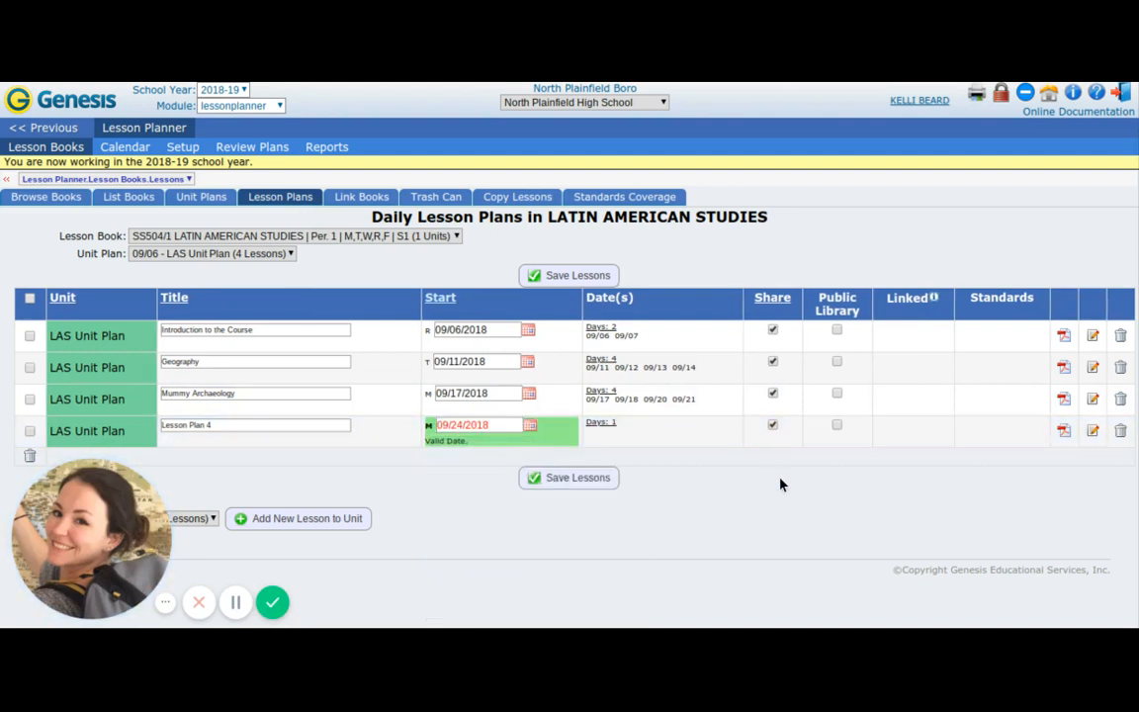
pyautogui.click(581, 480)
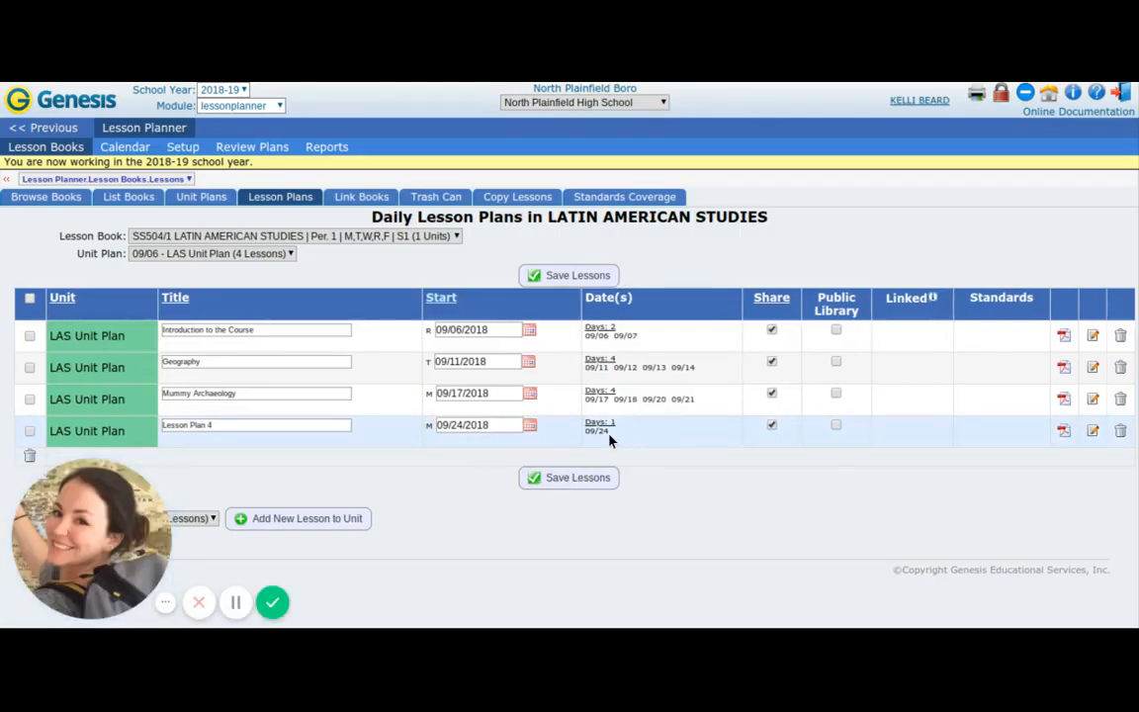
# - Open Lesson Plan 4 to check its number of days, and view the lesson in the calendar week of 09/24/2018
pyautogui.click(1094, 432)
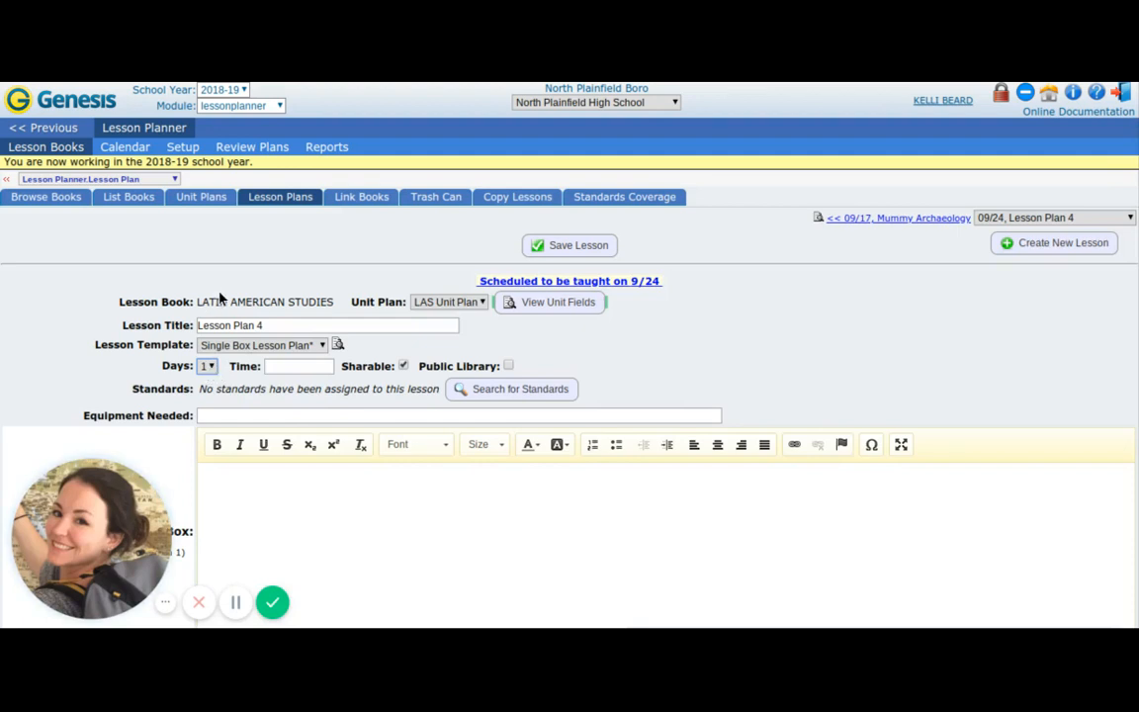
pyautogui.click(115, 150)
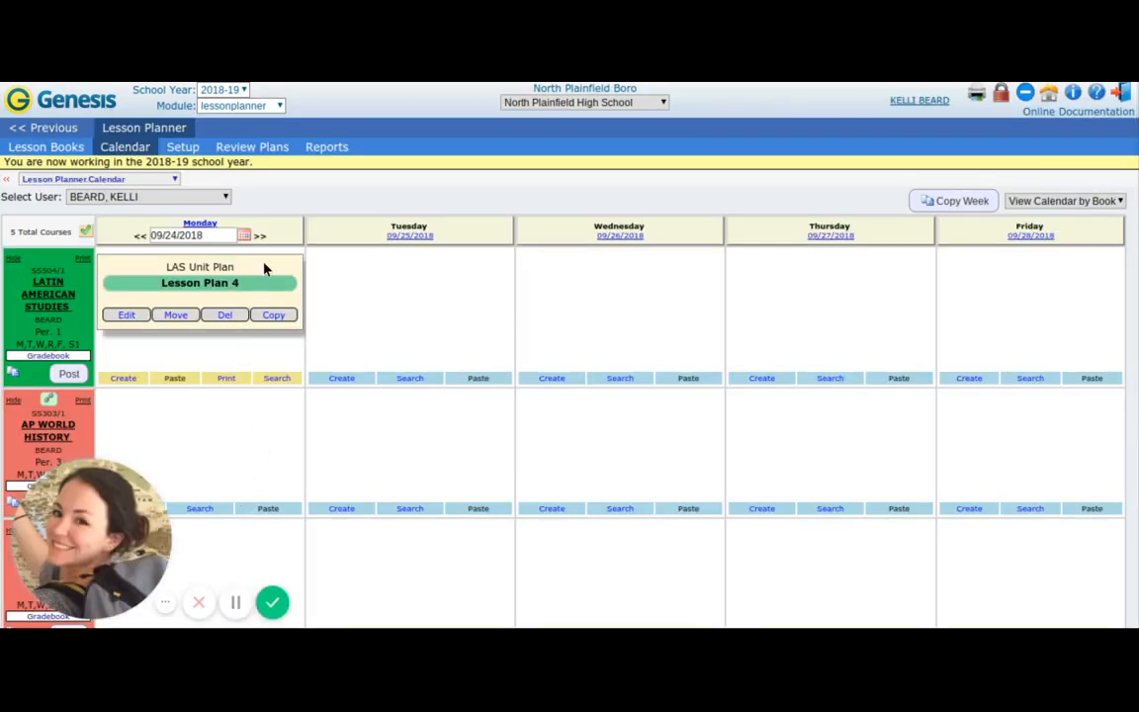
pyautogui.click(204, 236)
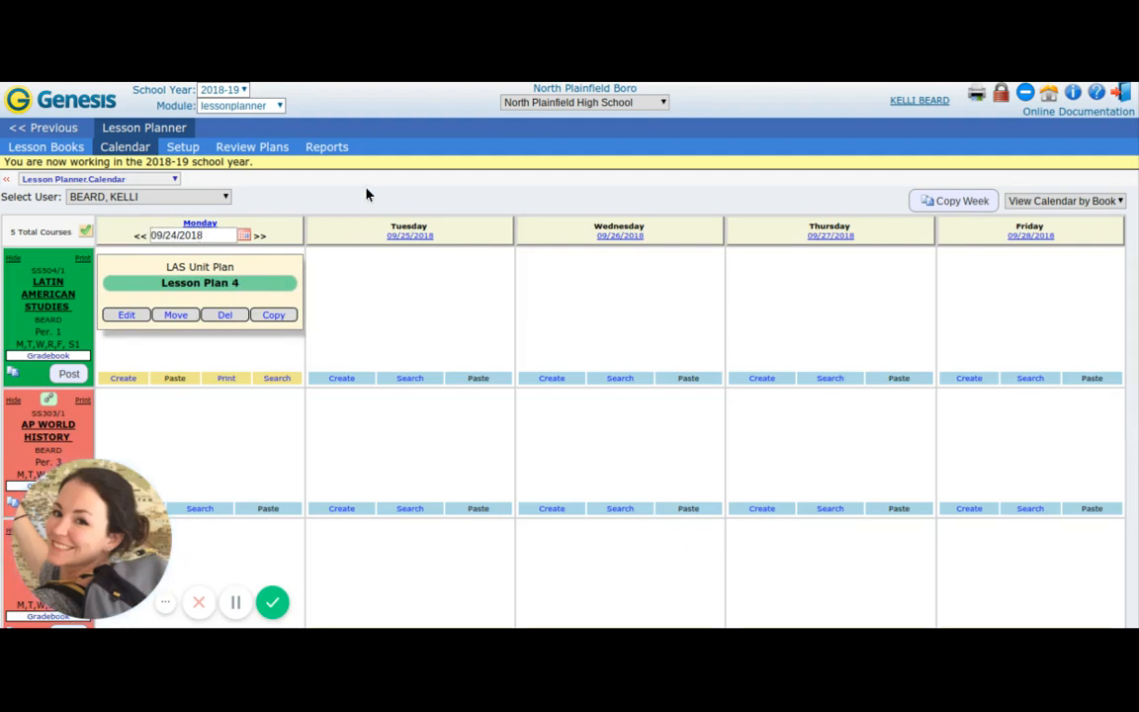
# - Move Lesson Plan 4 to 09/25/2018 in the calendar
pyautogui.click(176, 315)
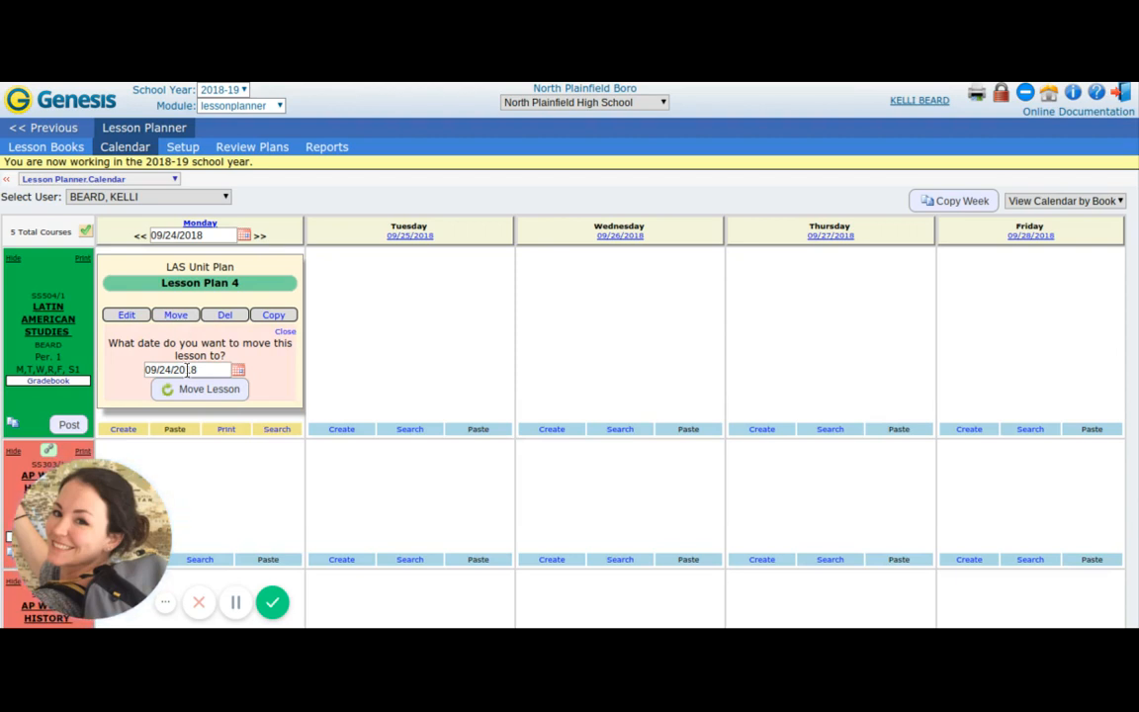
pyautogui.click(237, 370)
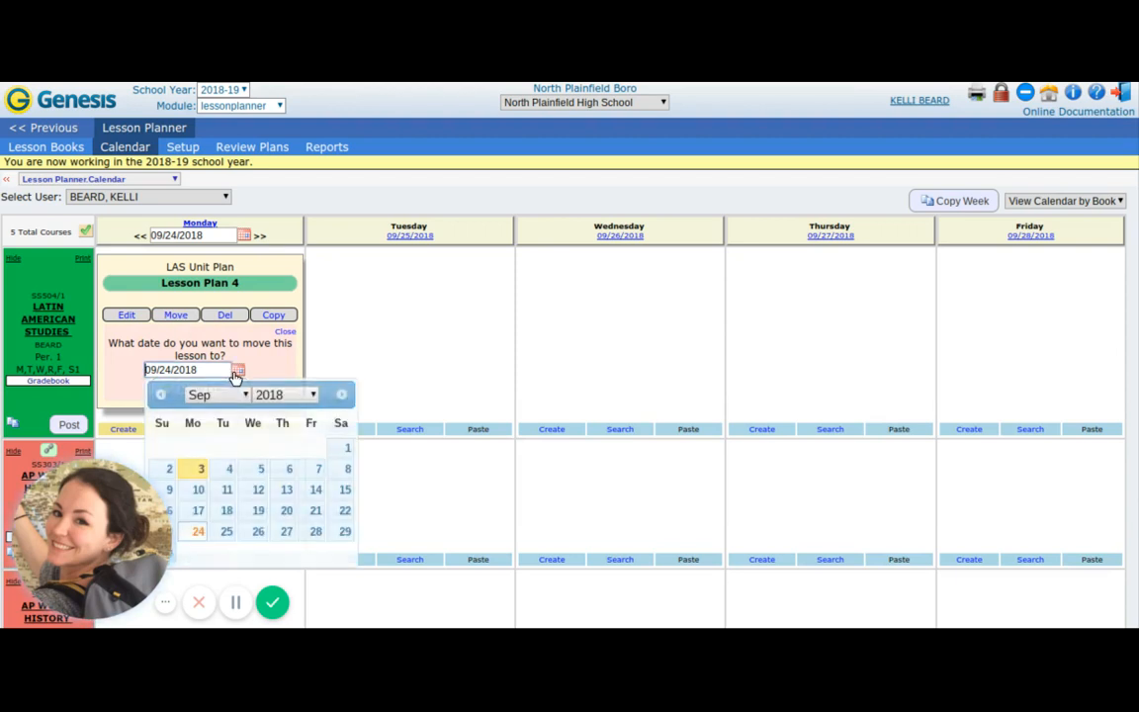
pyautogui.click(227, 531)
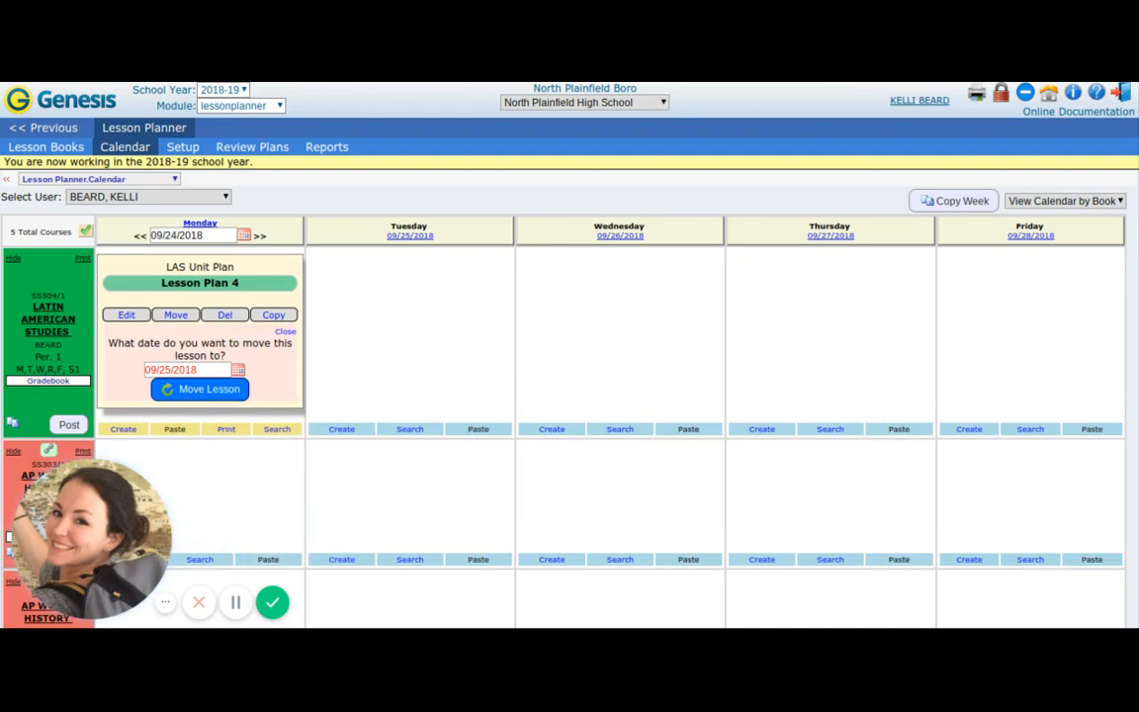
pyautogui.click(201, 393)
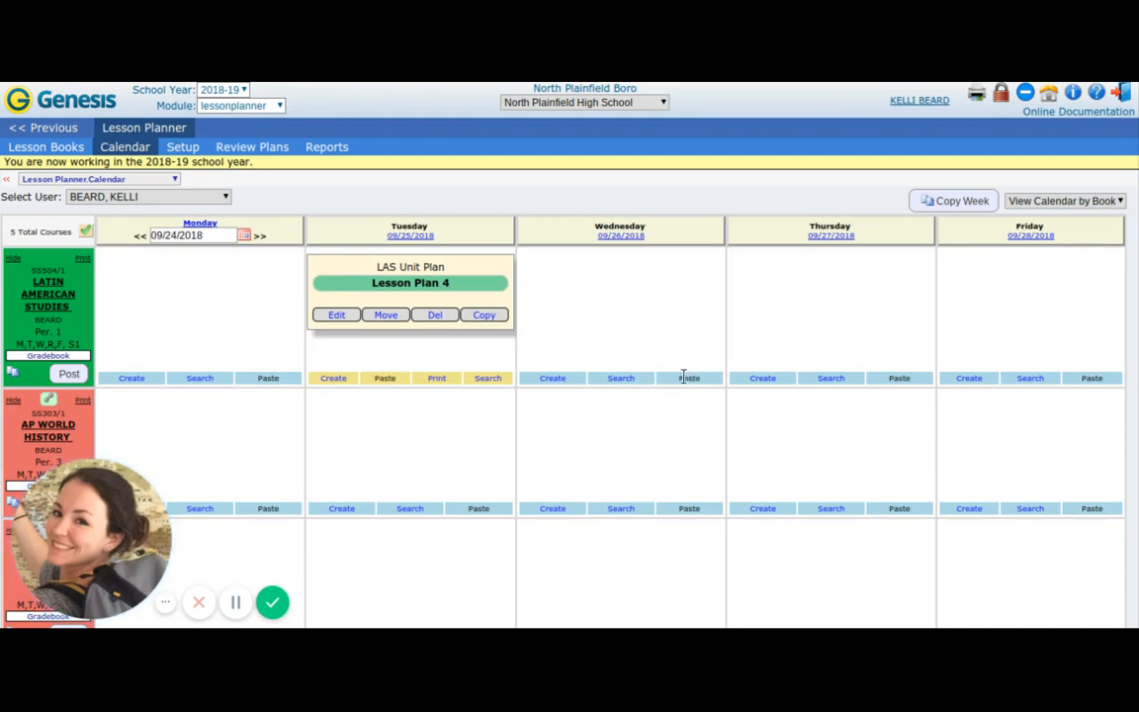
# - Copy Lesson Plan 4 from 09/25/2018 and paste it on 09/26/2018 for Latin American Studies, in the LAS Unit Plan
pyautogui.click(482, 317)
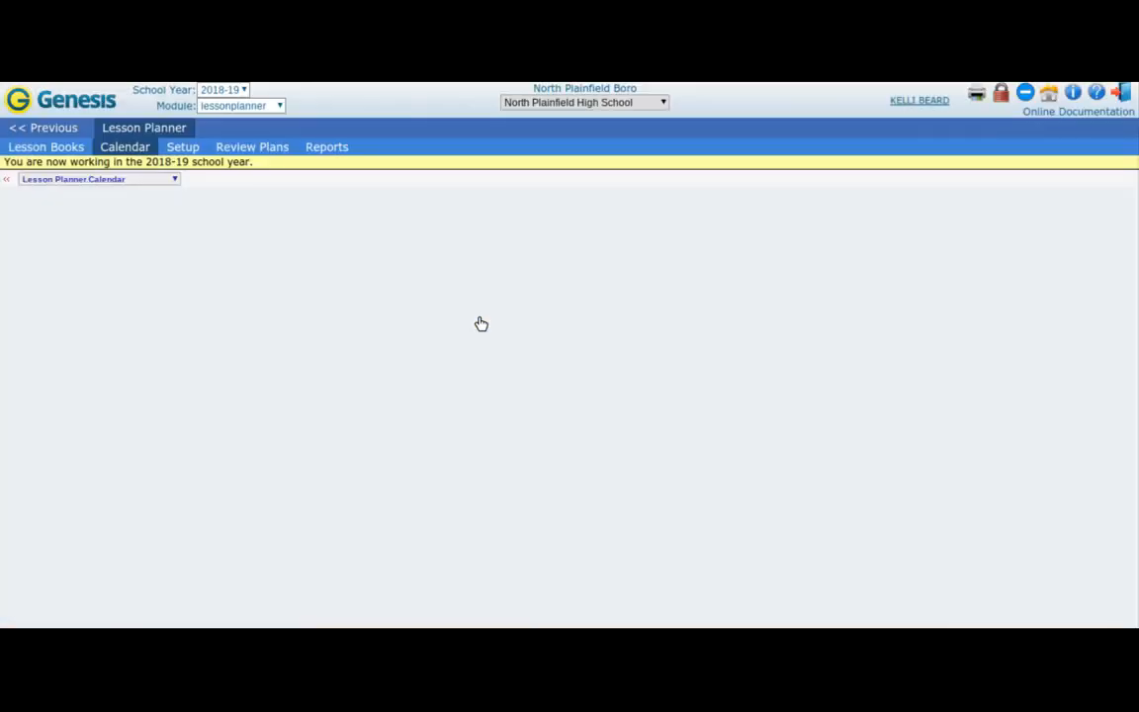
pyautogui.click(689, 379)
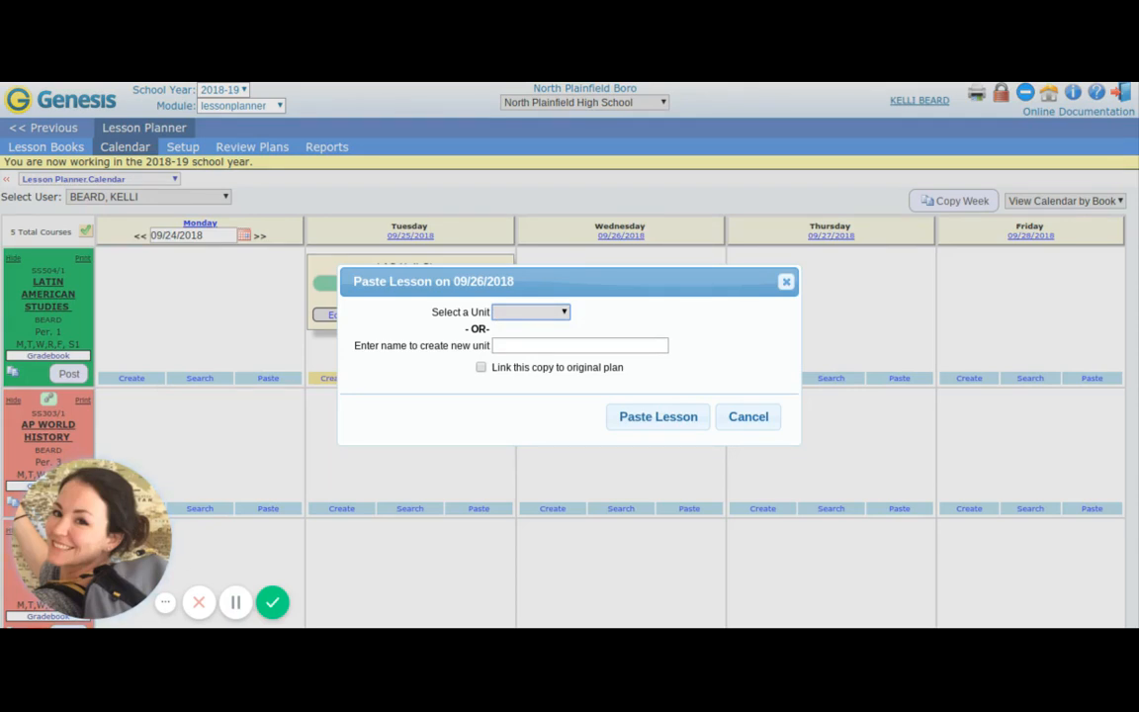
pyautogui.click(537, 316)
pyautogui.click(534, 368)
pyautogui.click(658, 417)
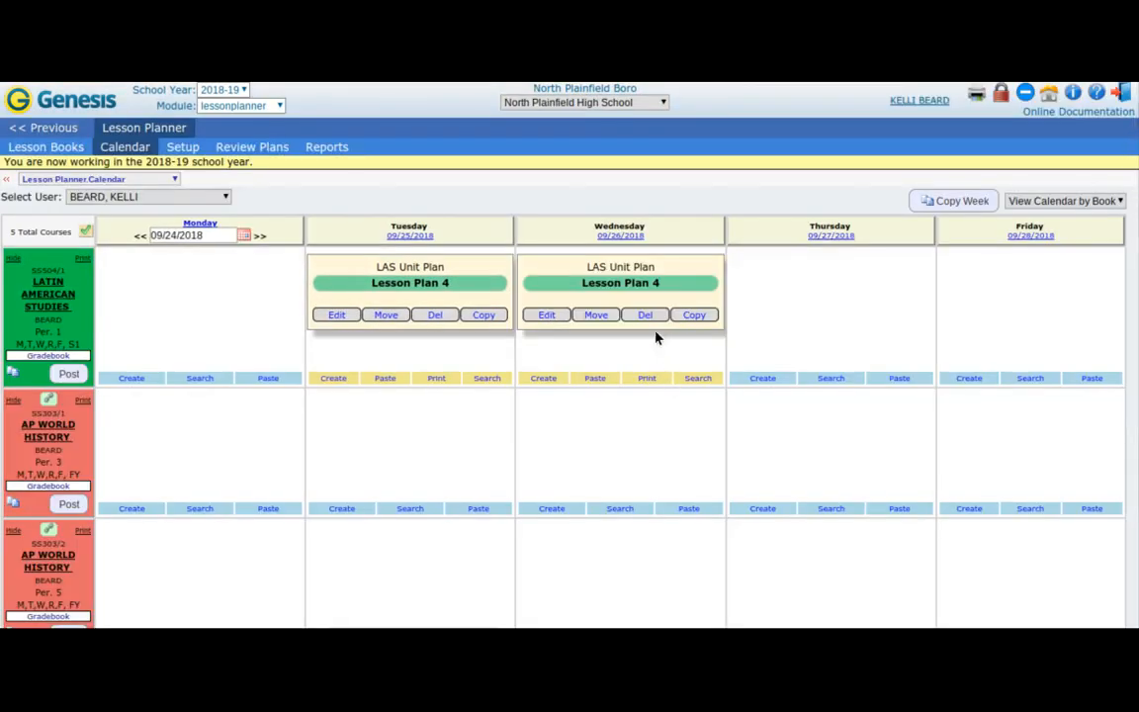
# - Delete Lesson Plan 4 from both 09/26/2018 and 09/25/2018 in the calendar
pyautogui.click(646, 316)
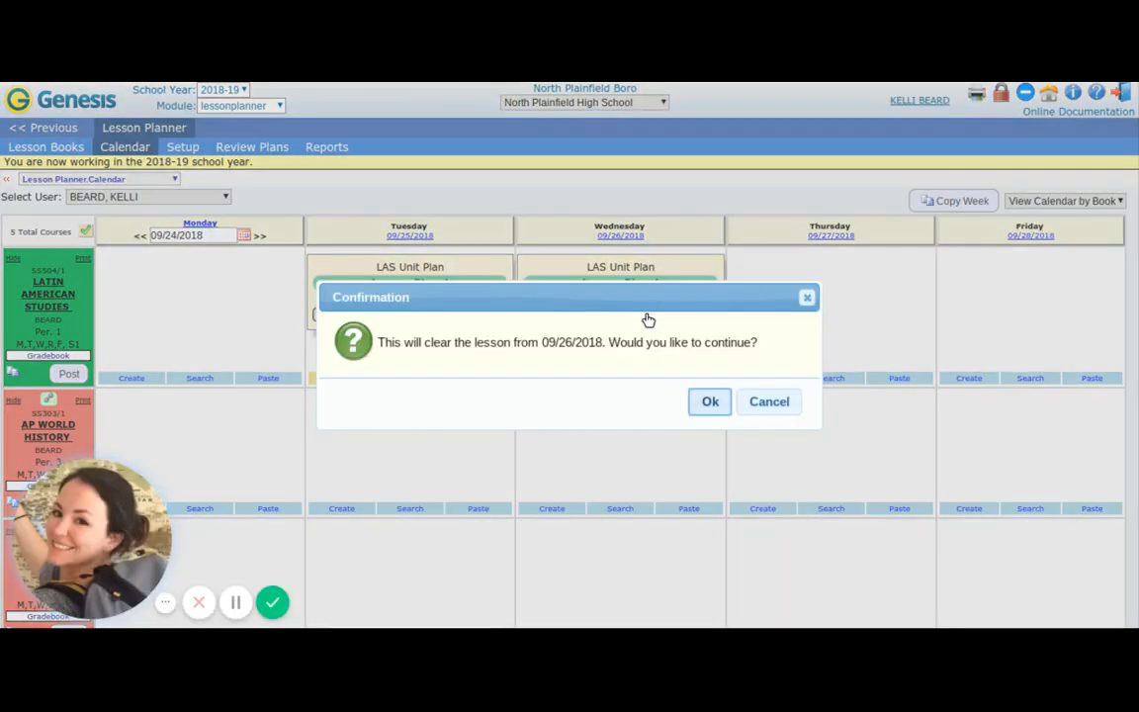
pyautogui.click(704, 404)
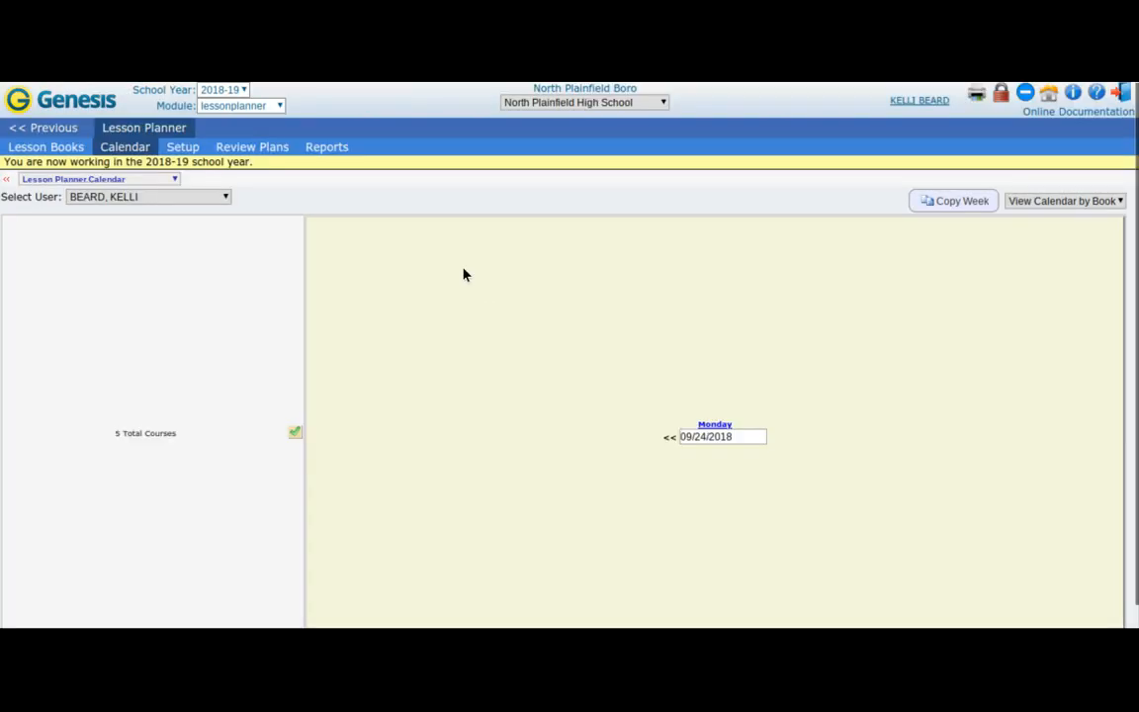
pyautogui.click(432, 319)
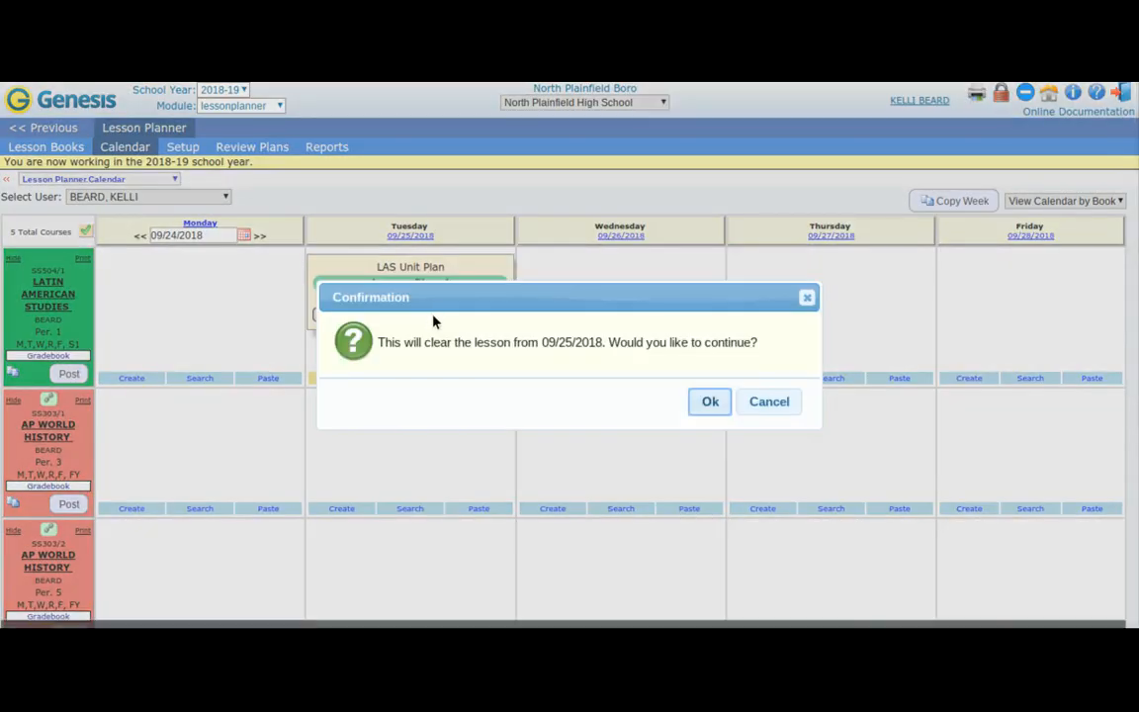
pyautogui.click(706, 401)
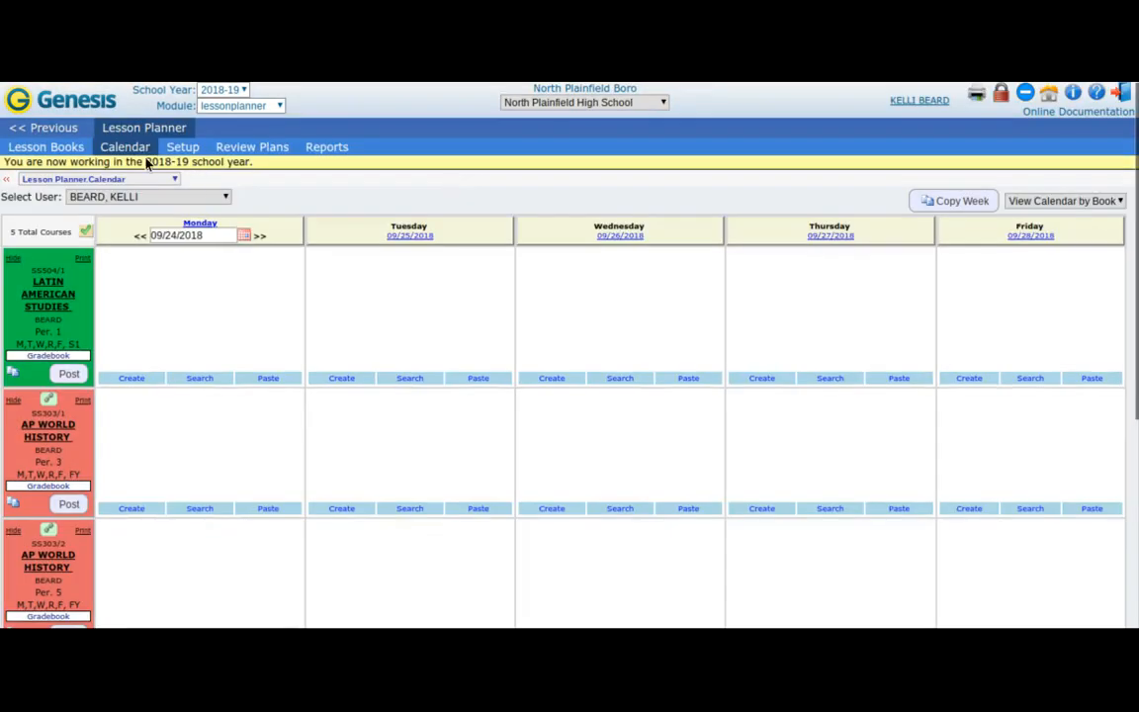
# - Clear Mummy Archaeology's start date in the Latin American Studies lesson plans, save, and view the calendar week of 09/17/2018
pyautogui.click(59, 148)
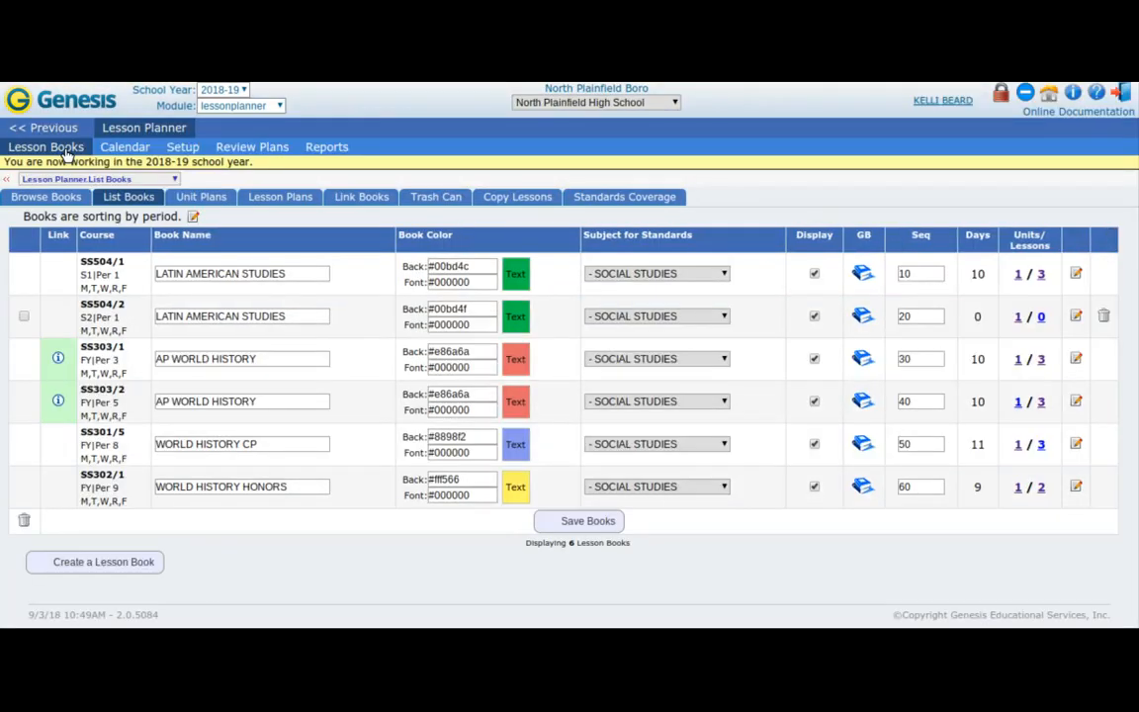
pyautogui.click(297, 197)
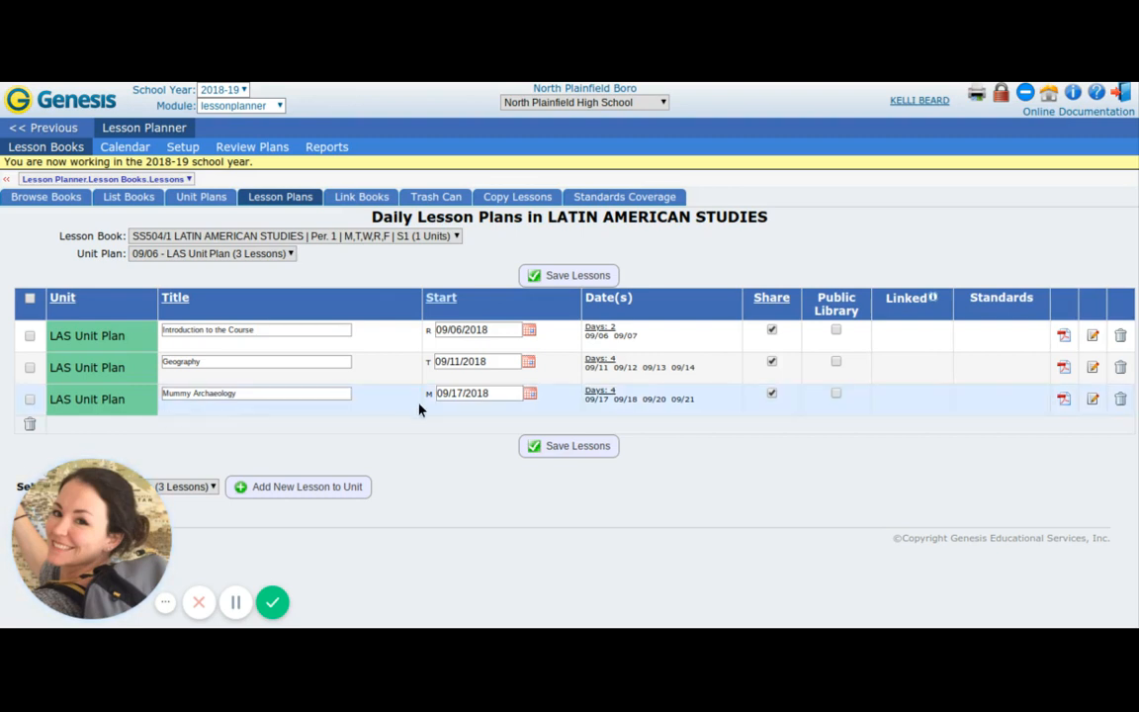
pyautogui.click(502, 392)
pyautogui.press('BackSpace')
pyautogui.press('BackSpace')
pyautogui.press('BackSpace')
pyautogui.press('BackSpace')
pyautogui.press('BackSpace')
pyautogui.press('BackSpace')
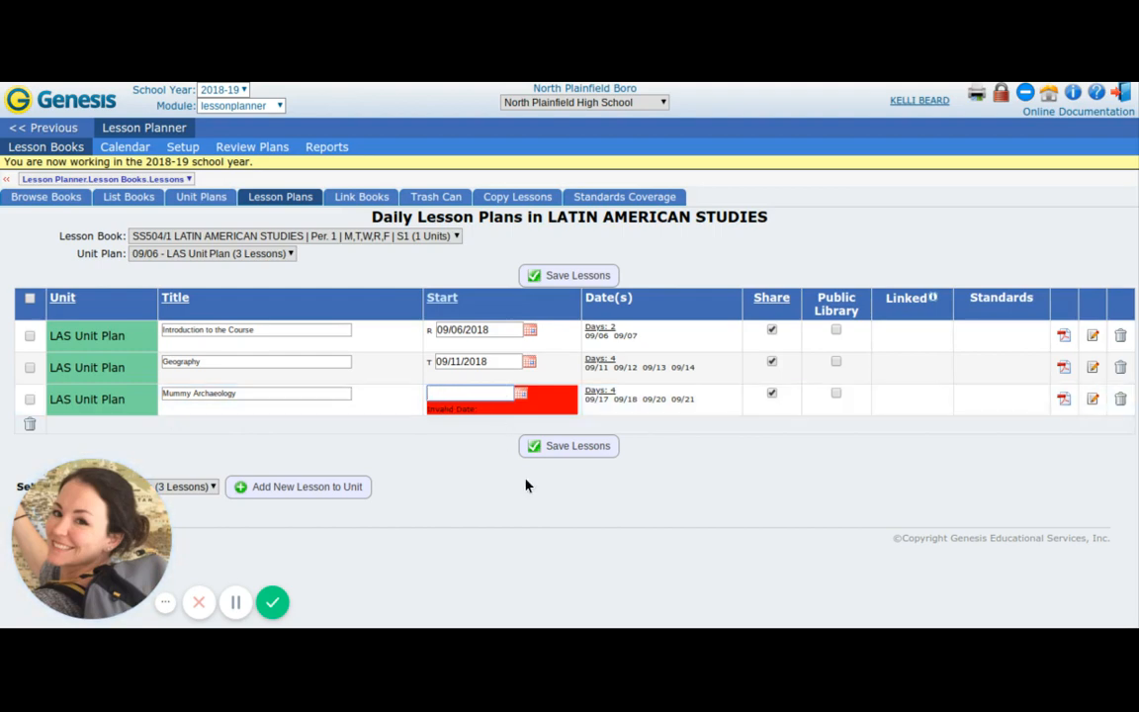
pyautogui.click(571, 446)
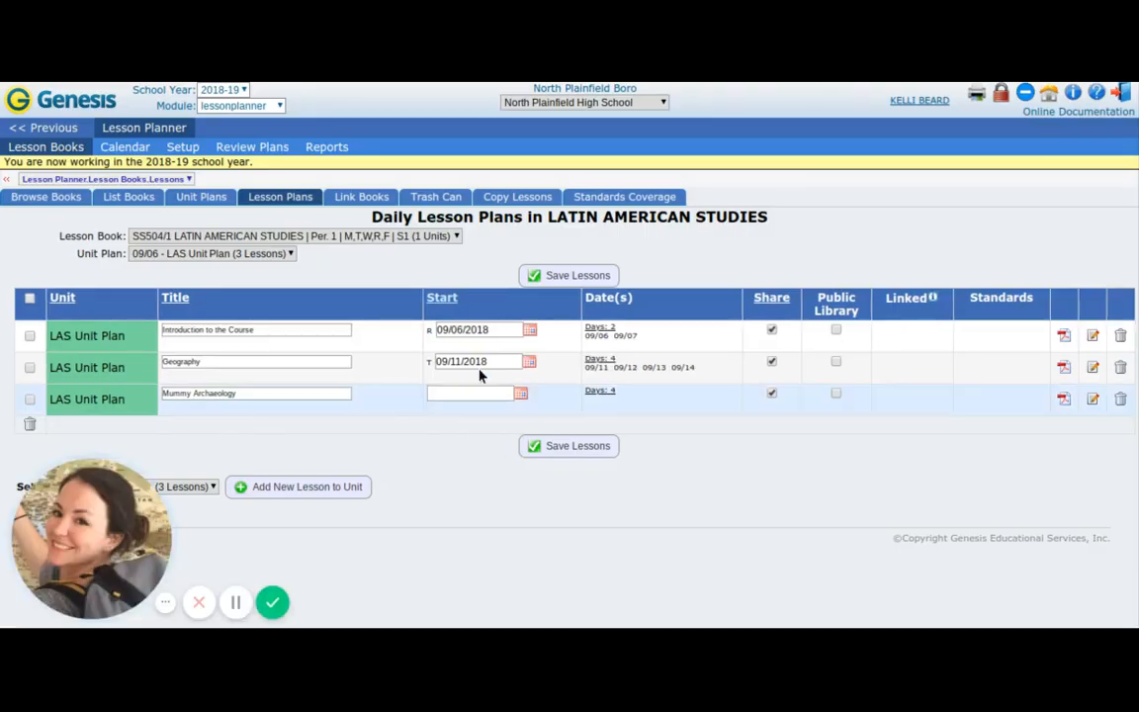
pyautogui.click(126, 148)
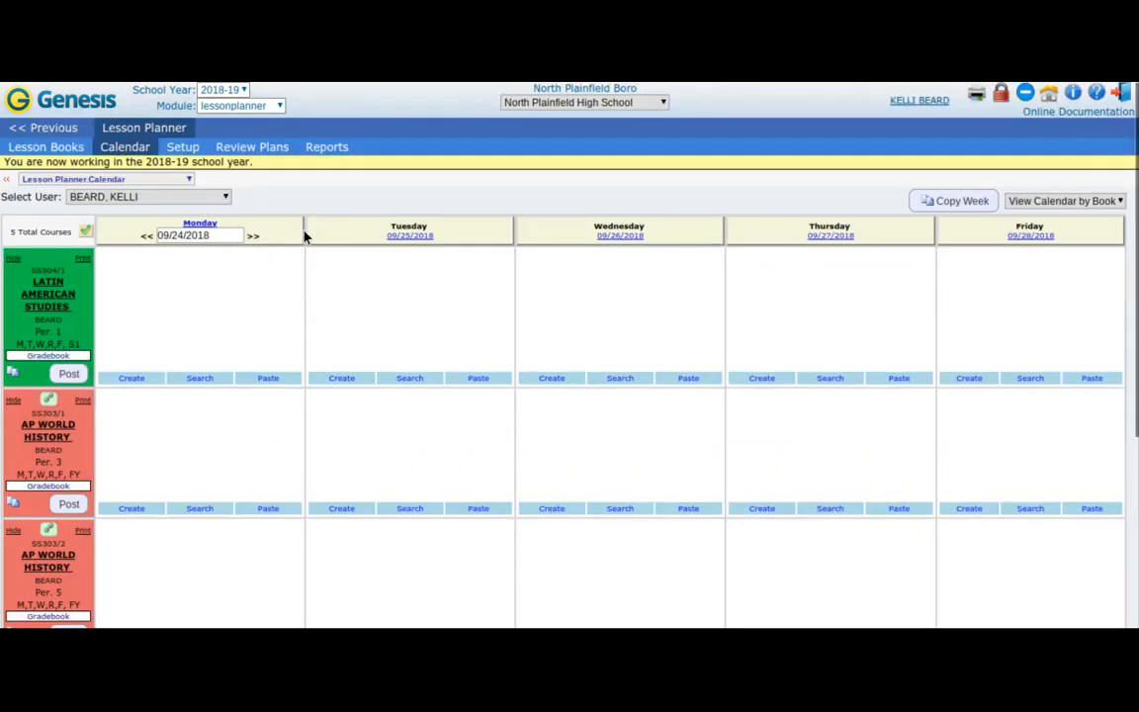
pyautogui.click(139, 236)
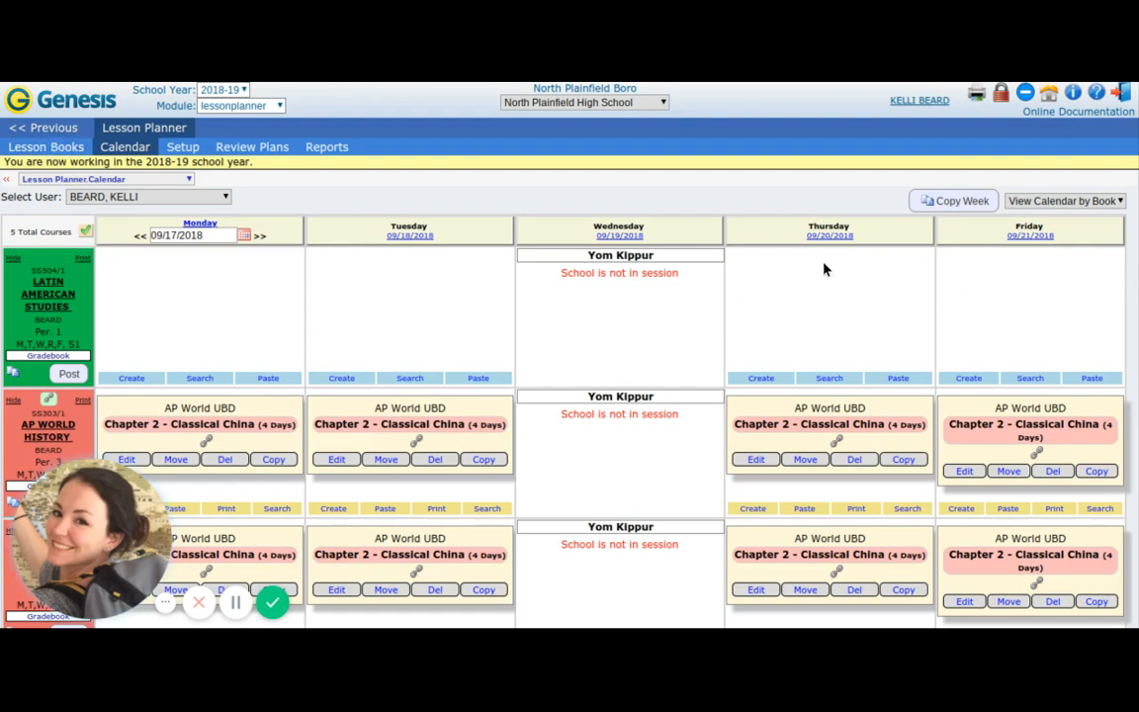
# - Set the Mummy Archaeology lesson's start date to 09/17/2018 in the Latin American Studies lesson plans and save the lessons
pyautogui.click(47, 148)
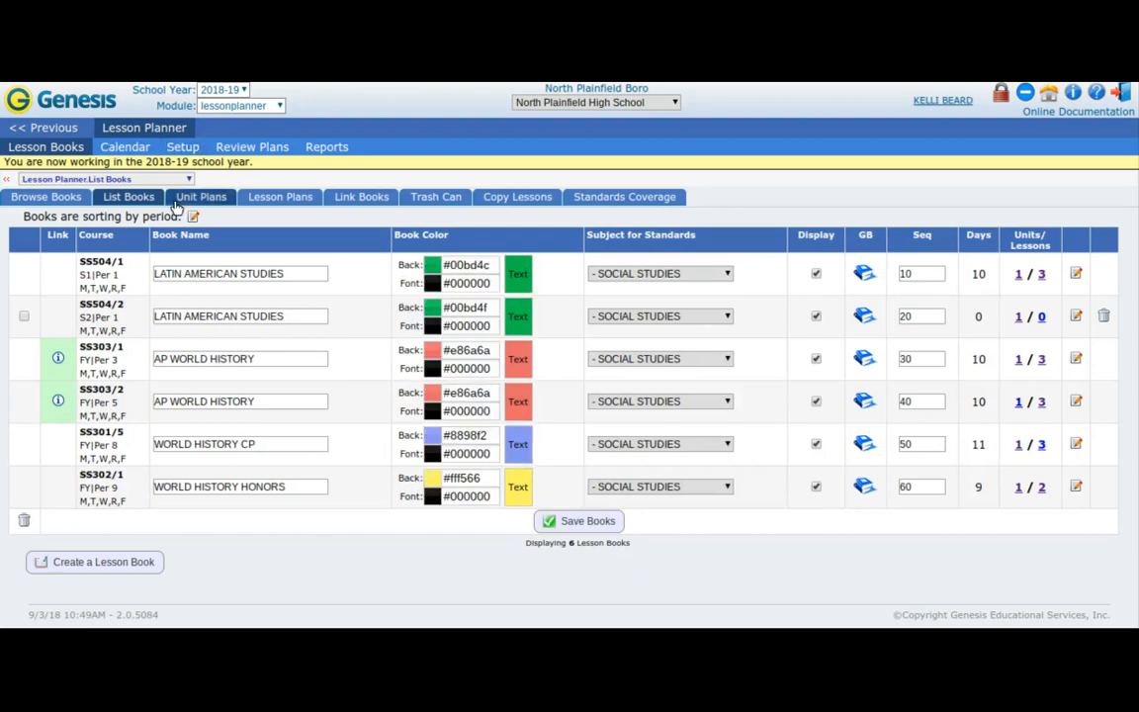
pyautogui.click(269, 197)
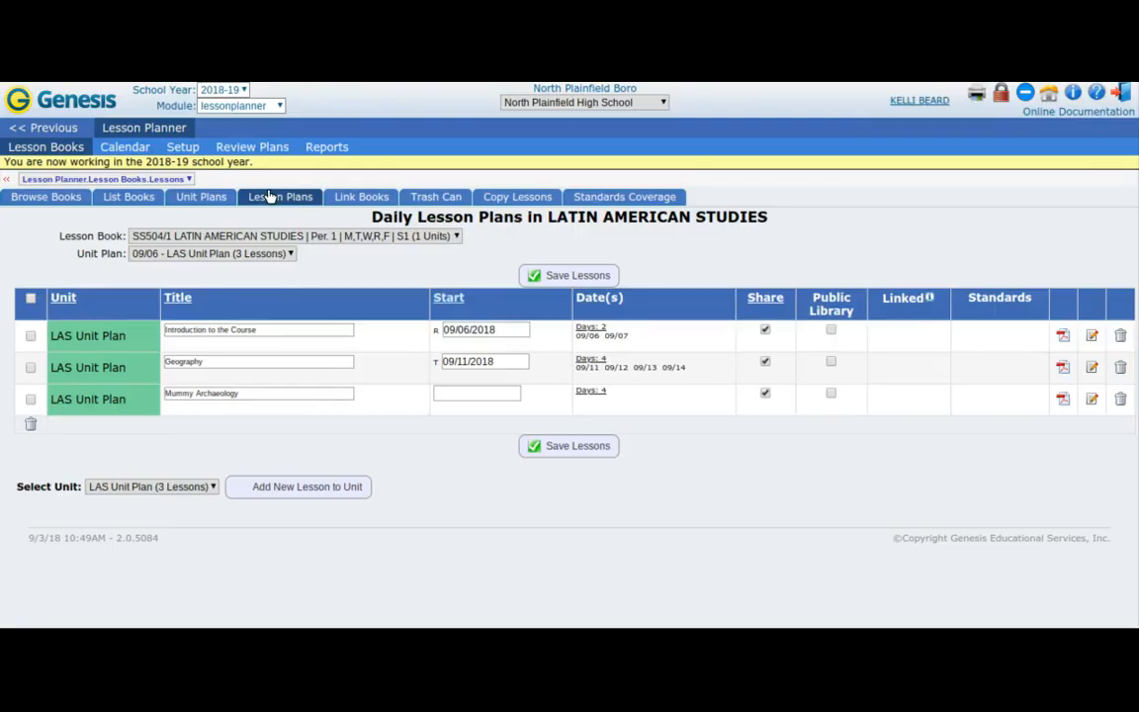
pyautogui.click(523, 395)
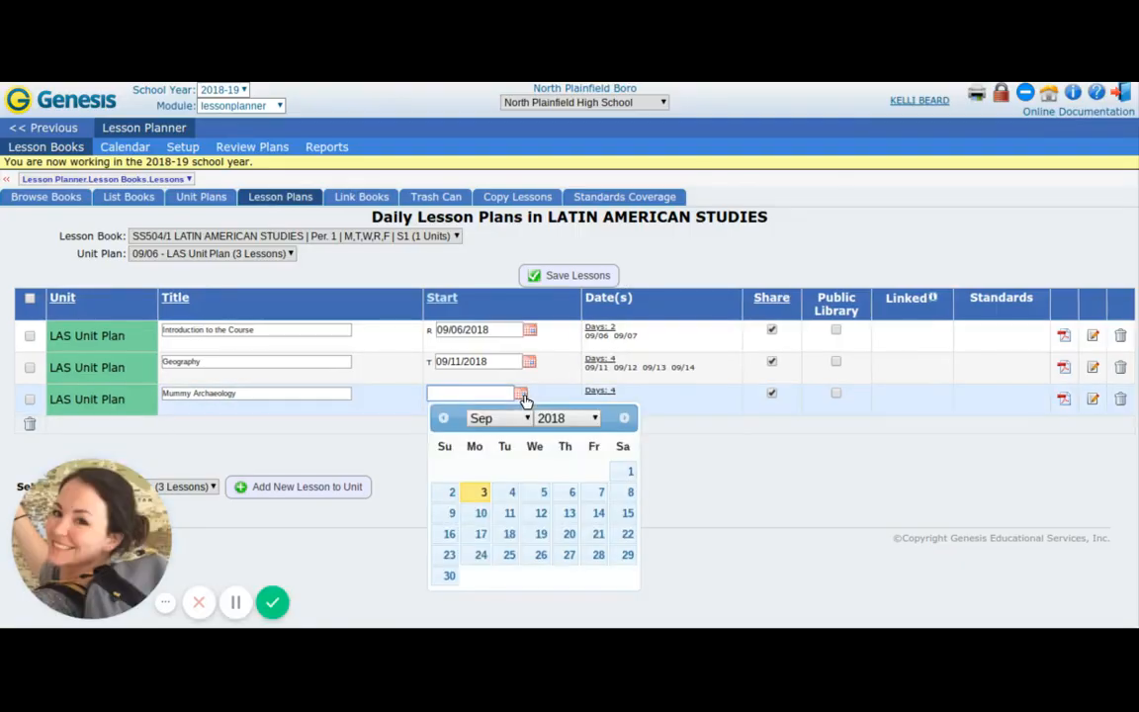
pyautogui.click(481, 535)
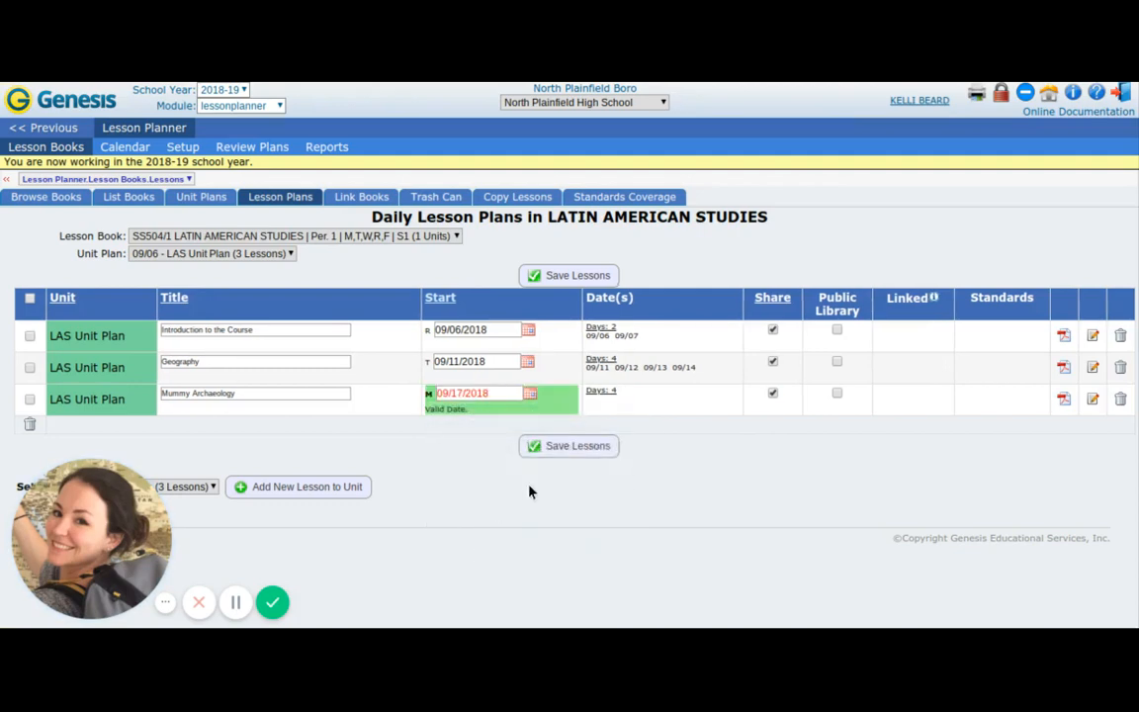
pyautogui.click(573, 445)
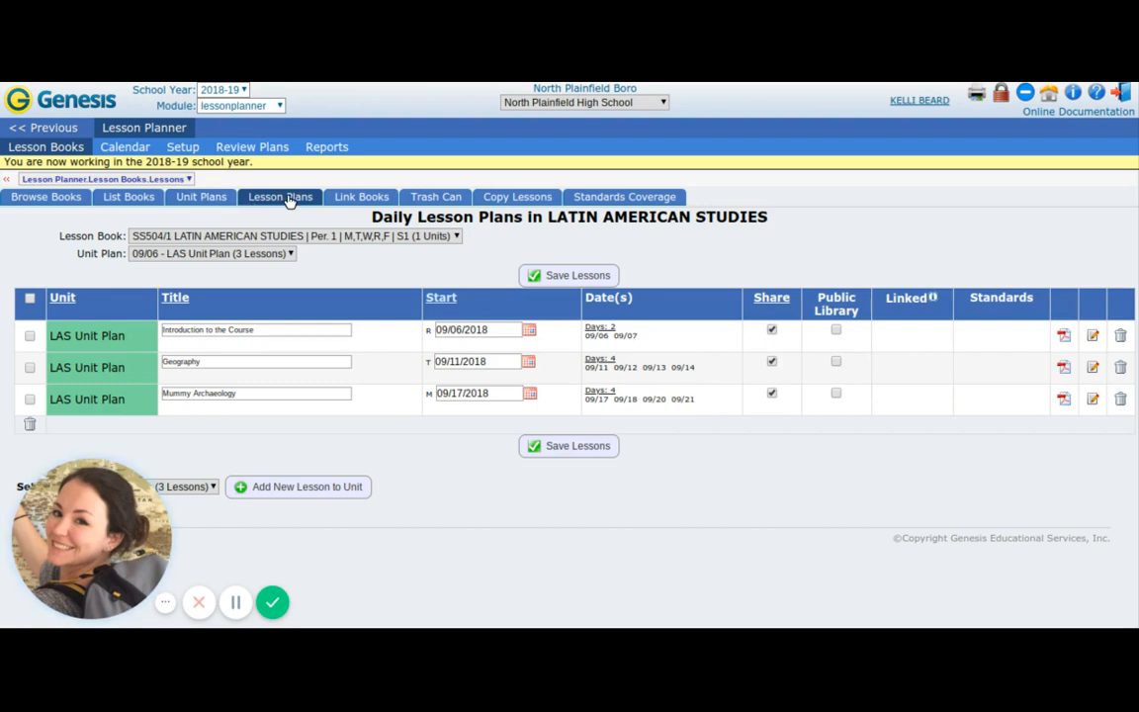
# - Submit all five lesson books for review at once from the calendar week of 09/17/2018
pyautogui.click(125, 150)
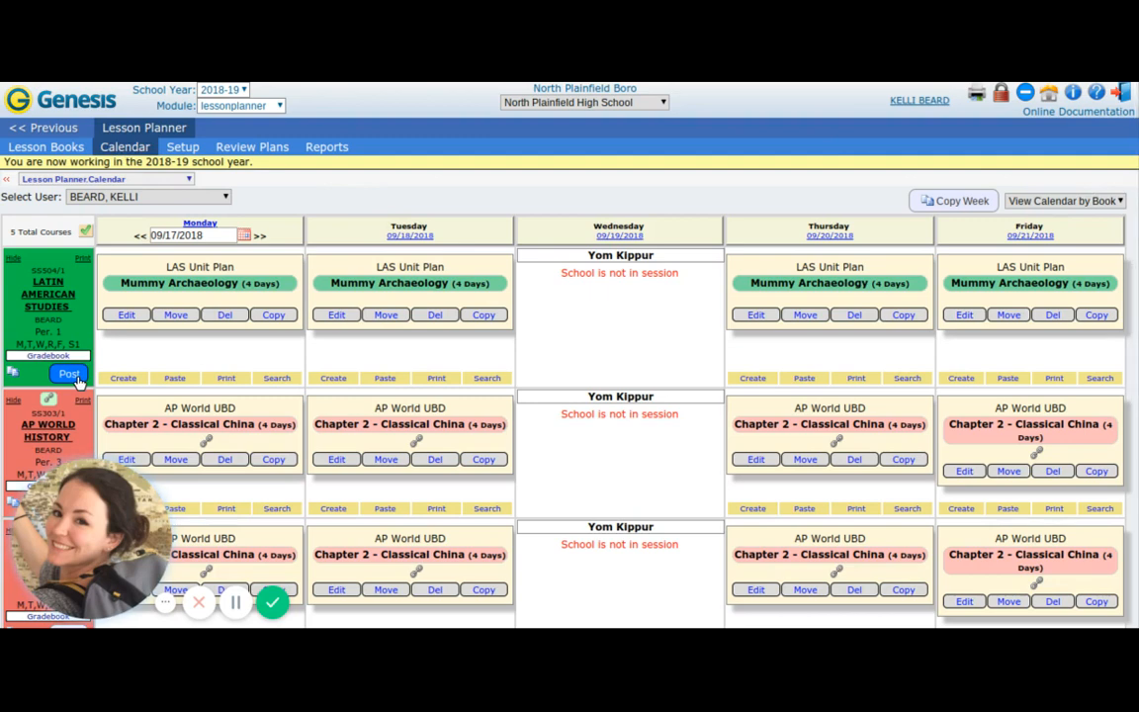
pyautogui.scroll(-3, 78, 381)
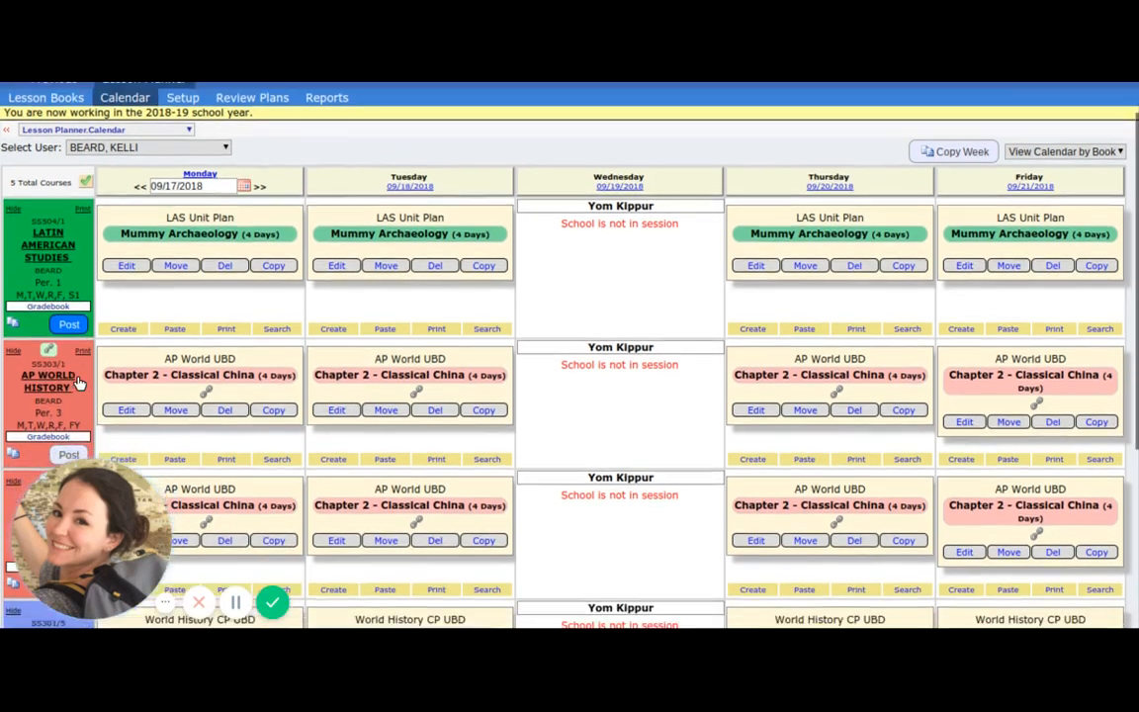
pyautogui.scroll(-5, 78, 383)
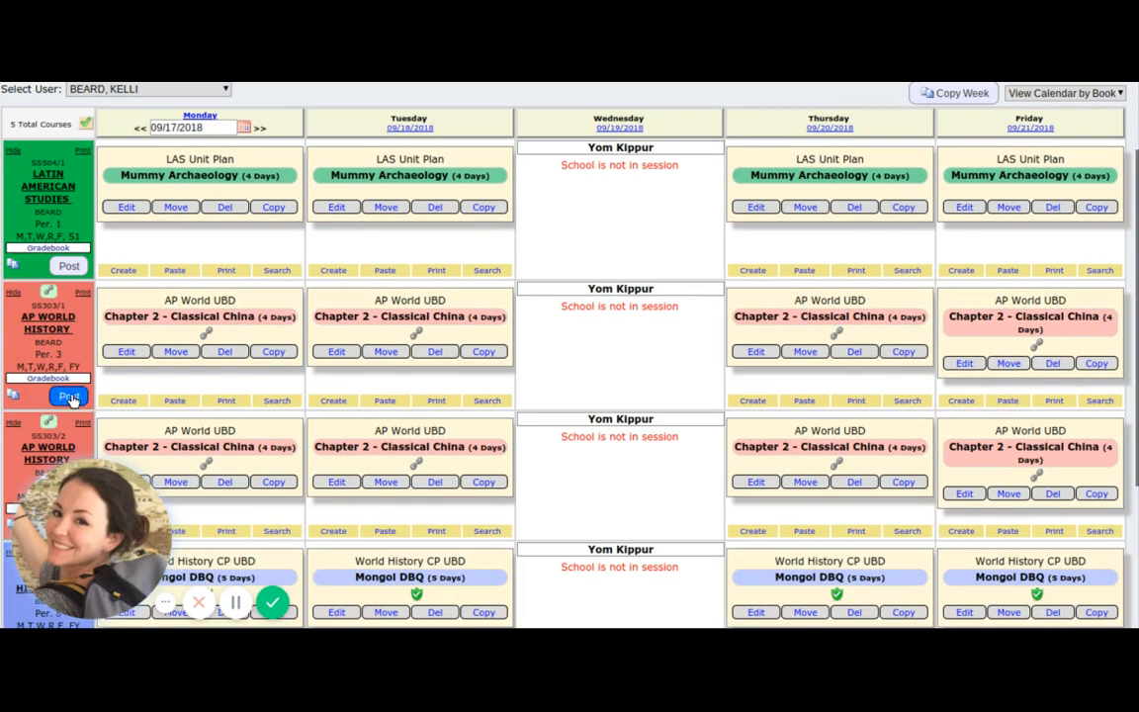
pyautogui.scroll(6, 71, 400)
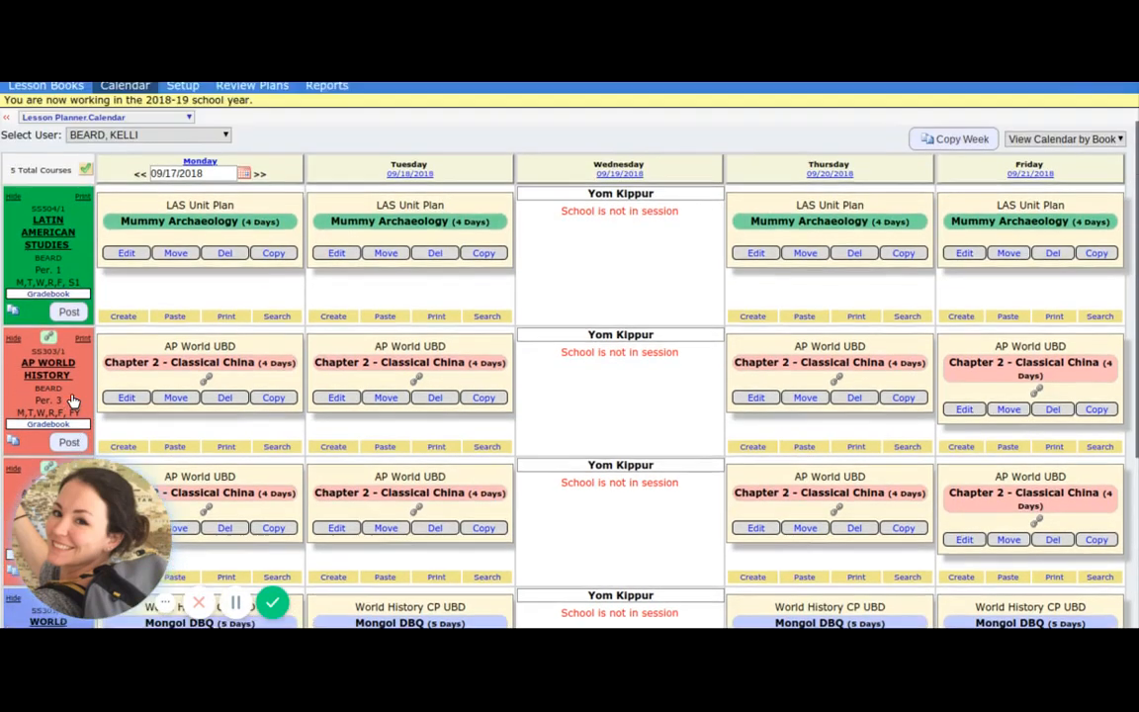
pyautogui.scroll(1, 71, 400)
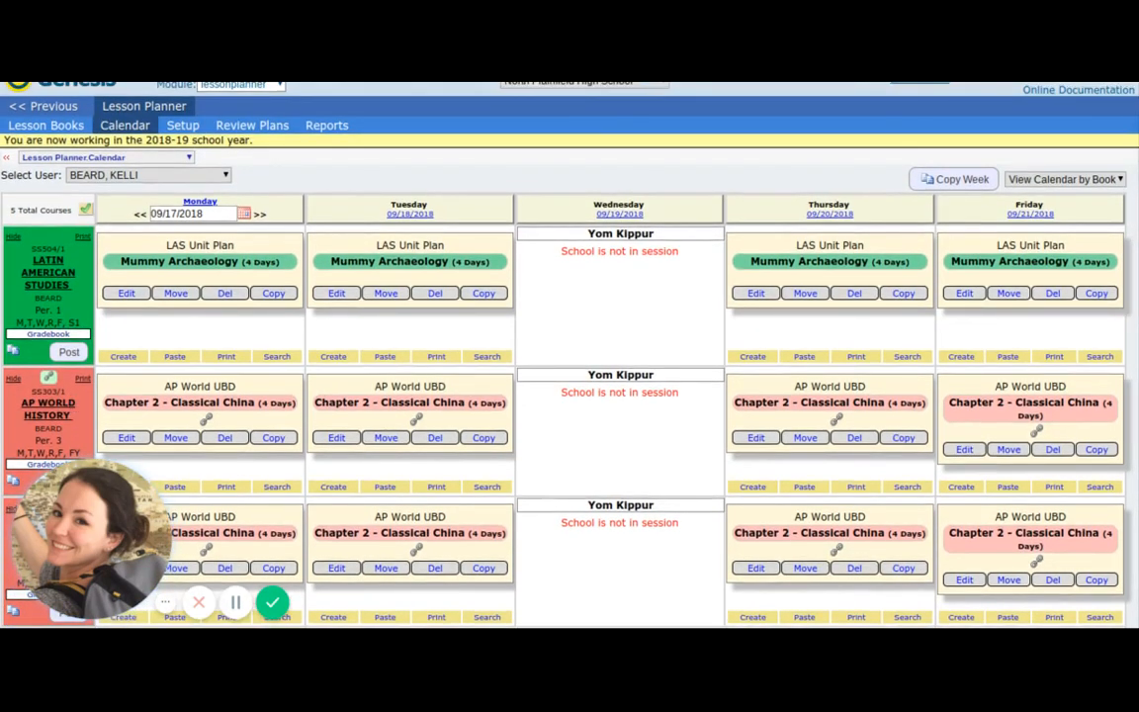
pyautogui.click(85, 211)
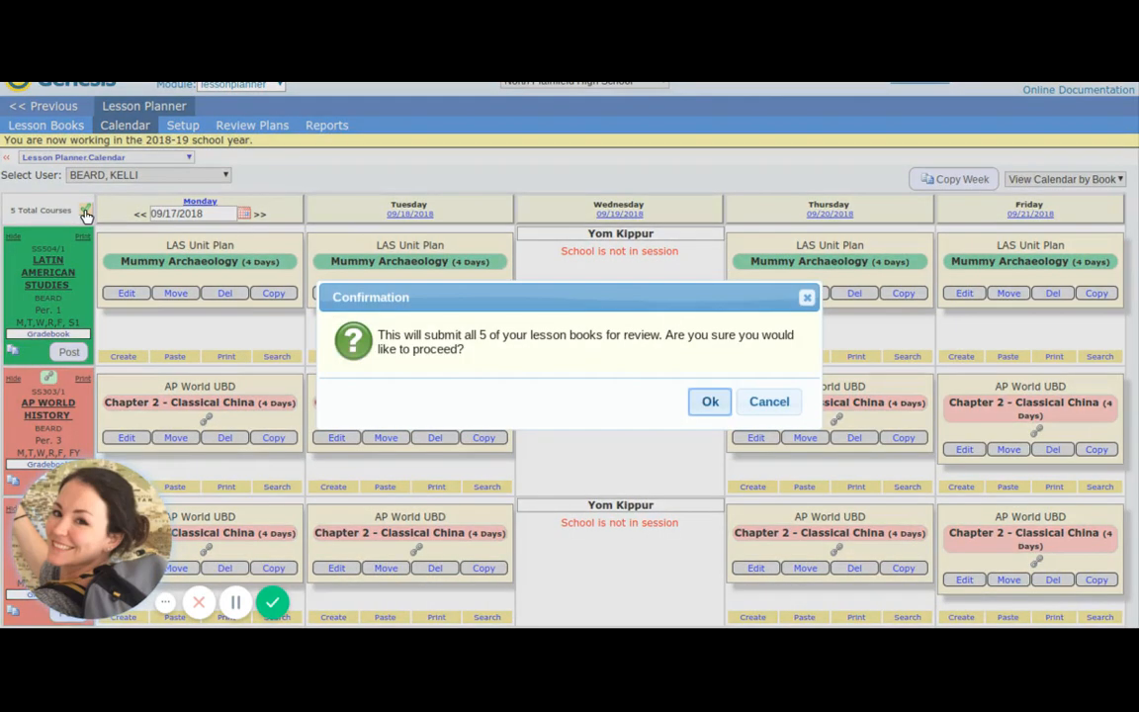
pyautogui.click(710, 402)
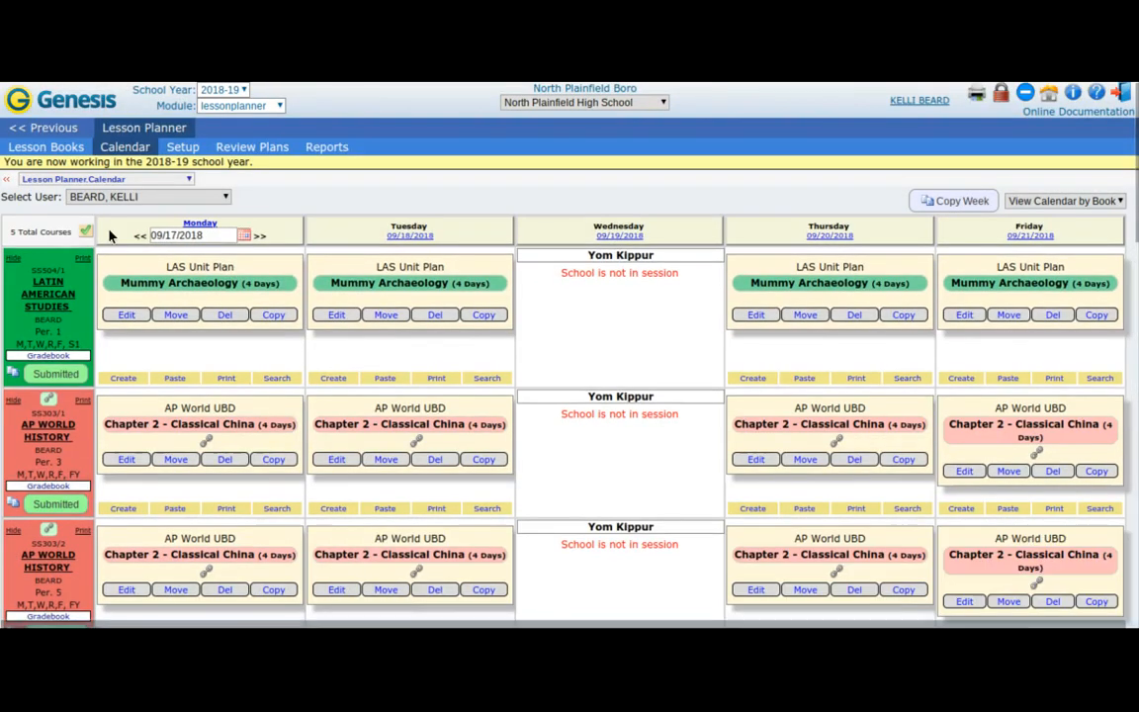
pyautogui.click(86, 232)
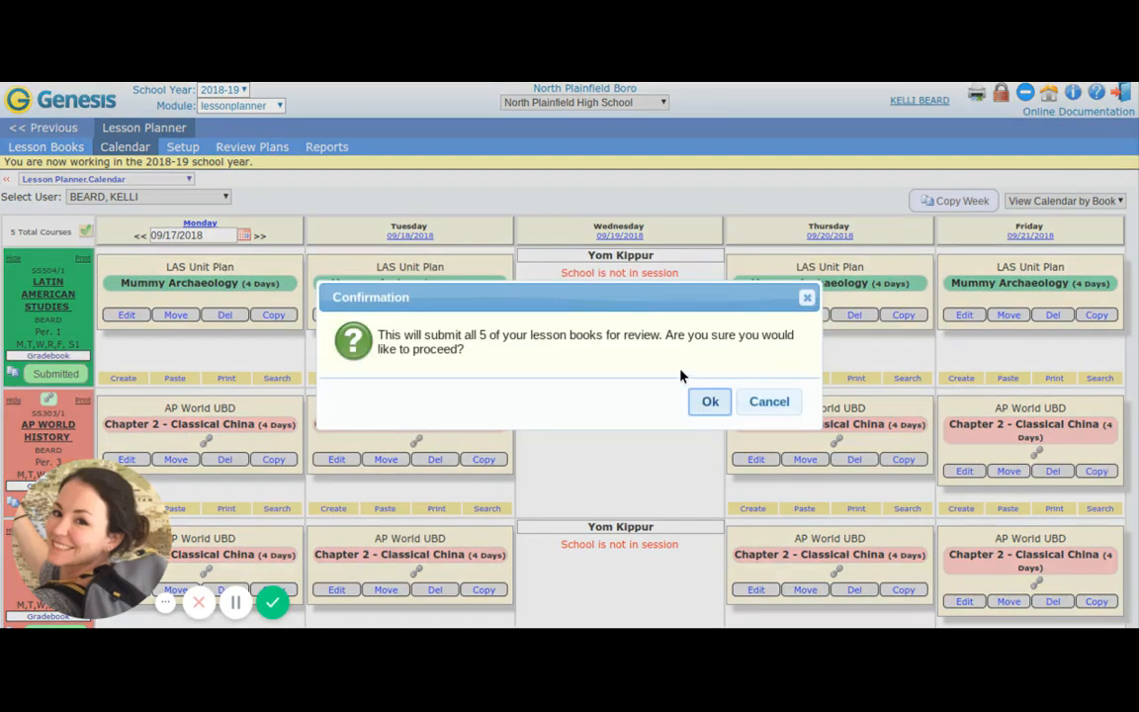
pyautogui.click(710, 402)
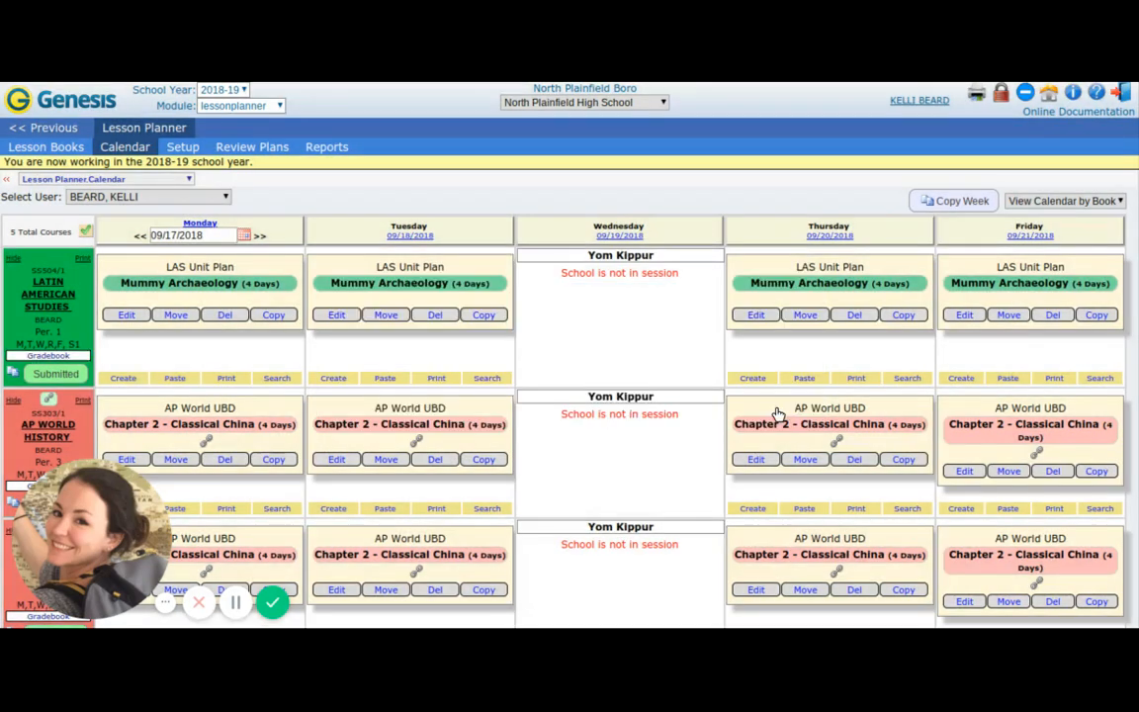
# - Withdraw the Latin American Studies and AP World History period 3 plans from review for the week of 09/17/2018
pyautogui.click(73, 379)
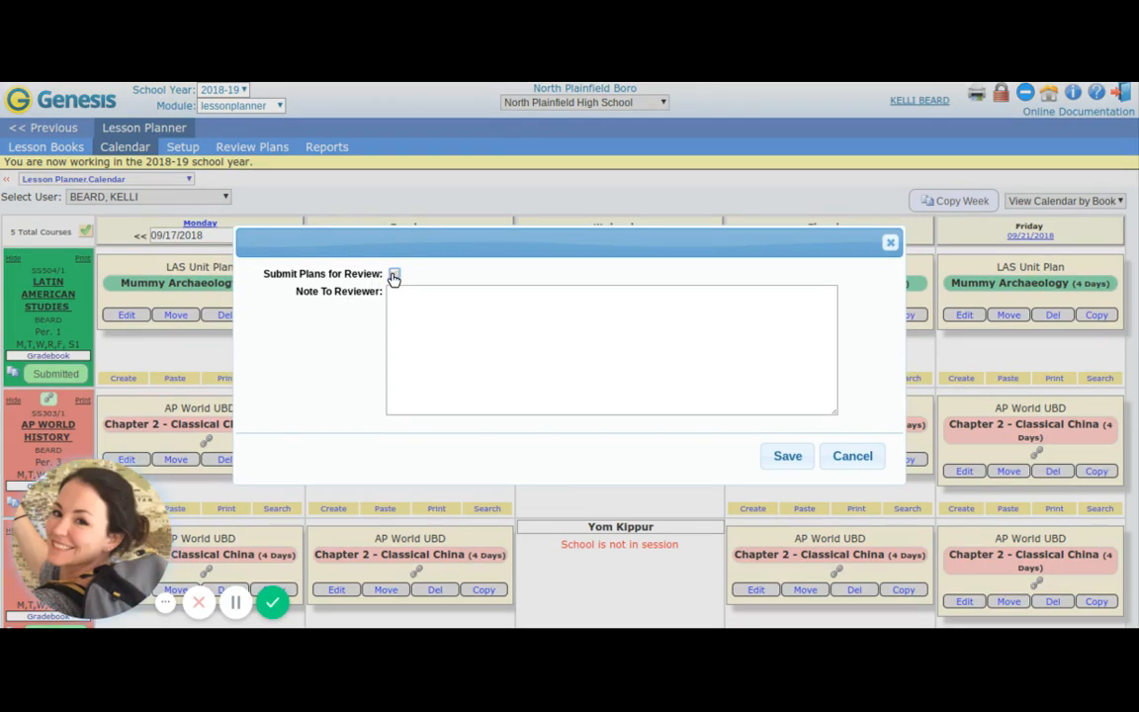
pyautogui.click(788, 457)
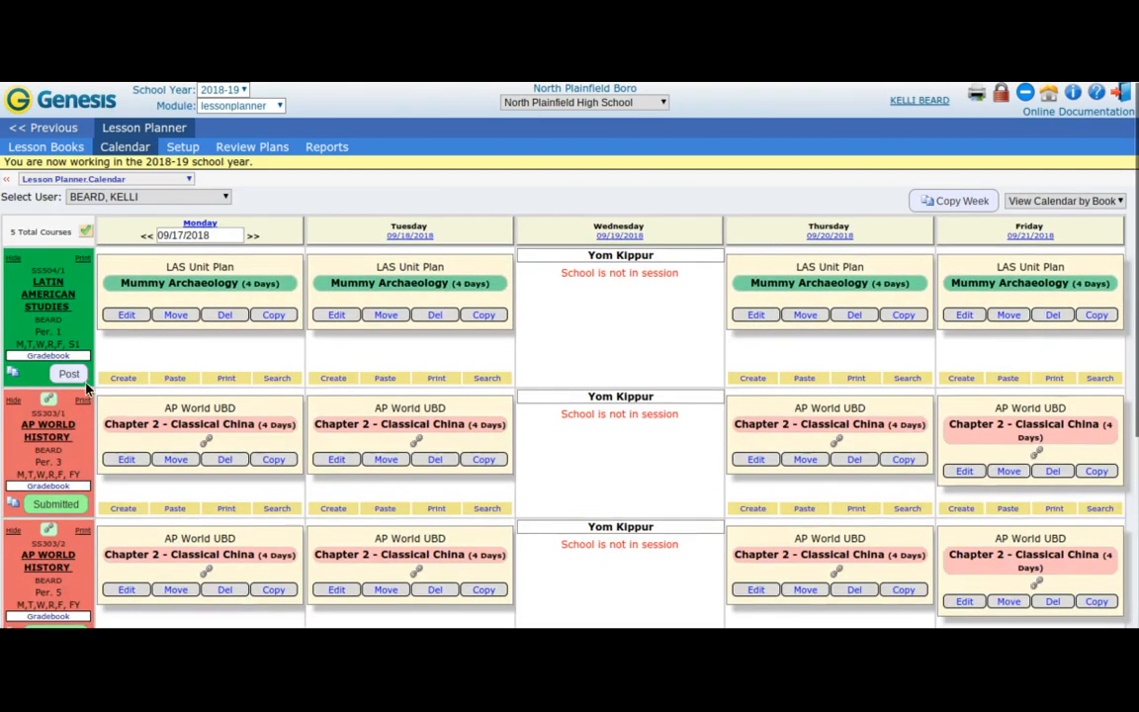
pyautogui.scroll(-2, 83, 387)
pyautogui.scroll(-2, 87, 384)
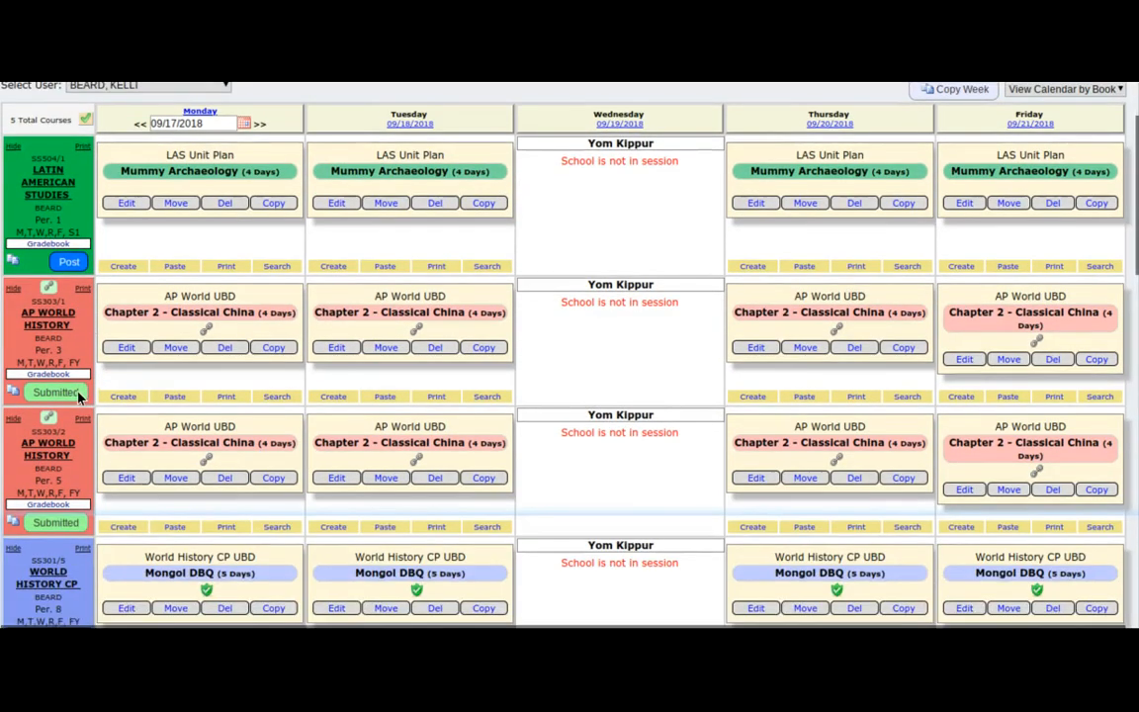
pyautogui.click(56, 391)
pyautogui.click(786, 461)
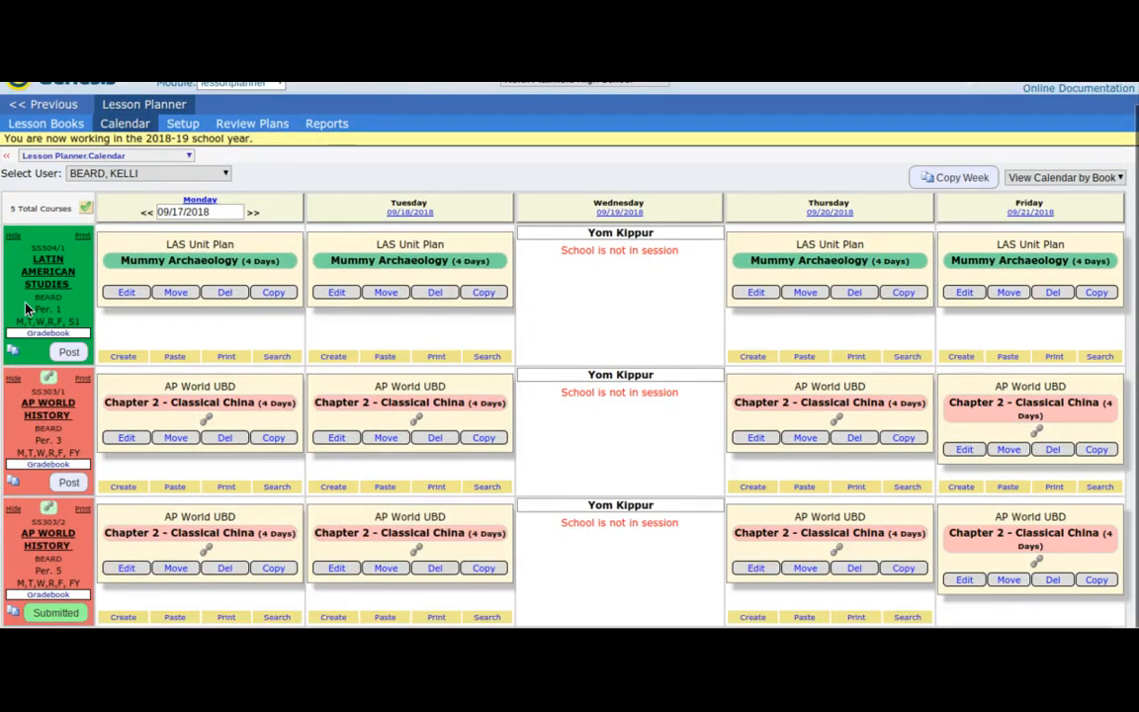
# - Withdraw the AP World History period 5 plans from review by turning off their Submit Plans for Review option and saving
pyautogui.scroll(-6, 27, 309)
pyautogui.scroll(-1, 49, 306)
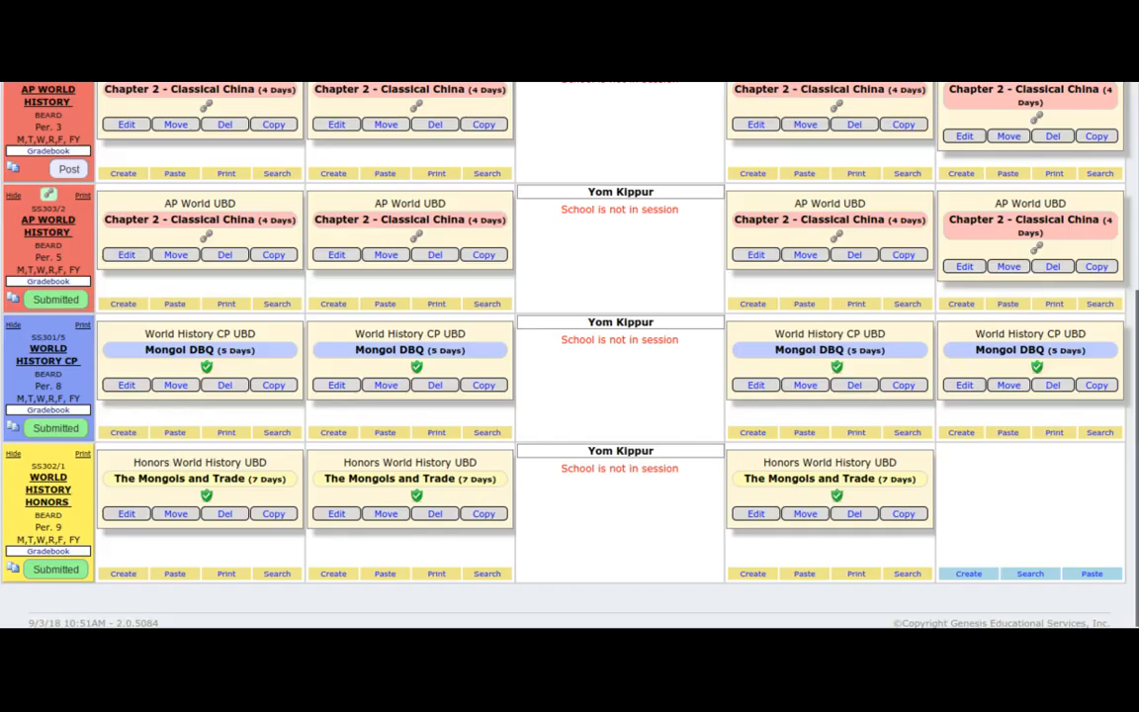
pyautogui.click(51, 306)
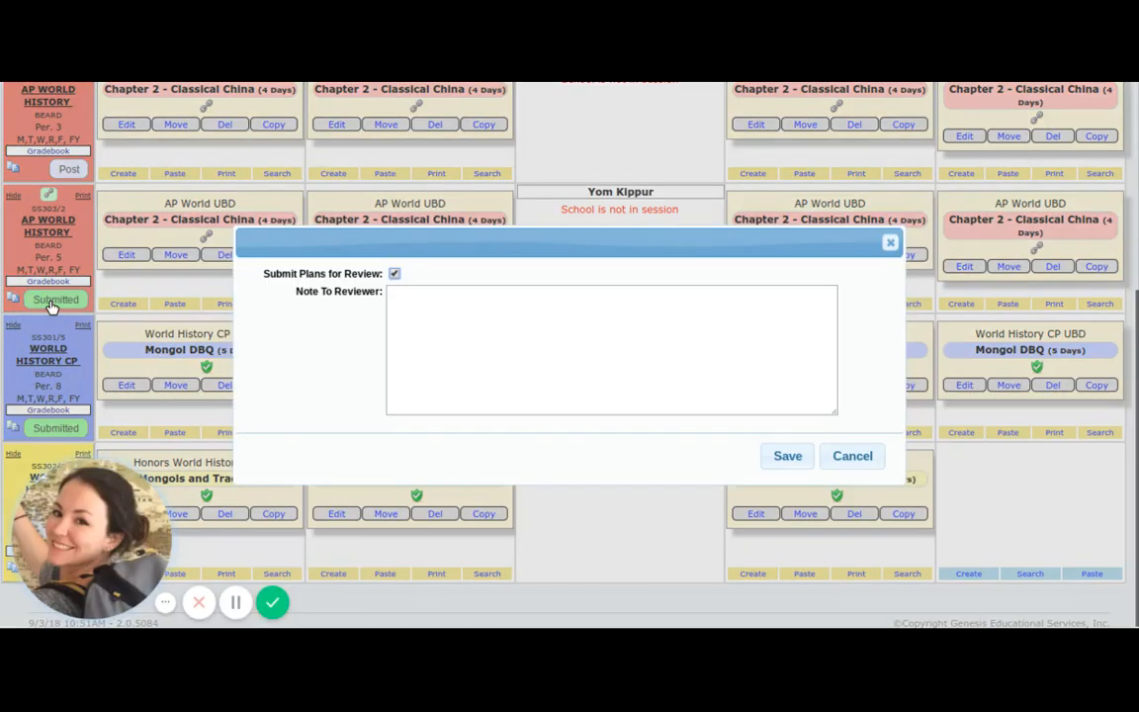
pyautogui.click(395, 273)
pyautogui.click(805, 463)
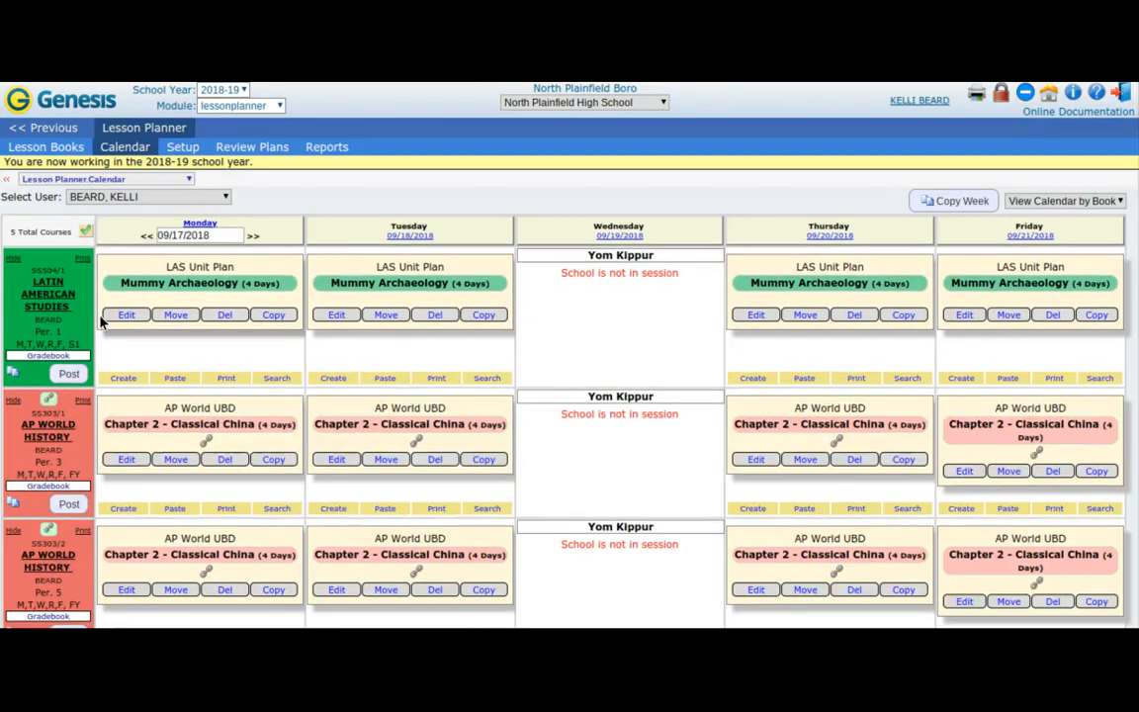
pyautogui.scroll(-5, 89, 282)
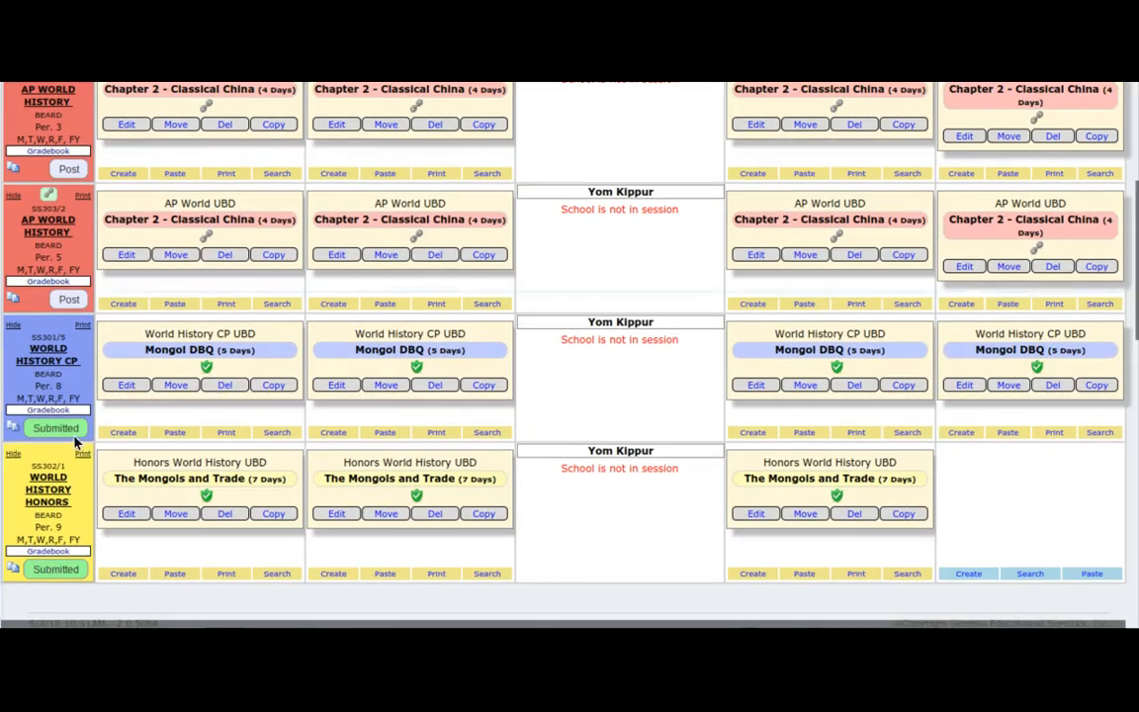
# - Switch the calendar for the week of 09/17/2018 to the by-date view
pyautogui.scroll(3, 190, 314)
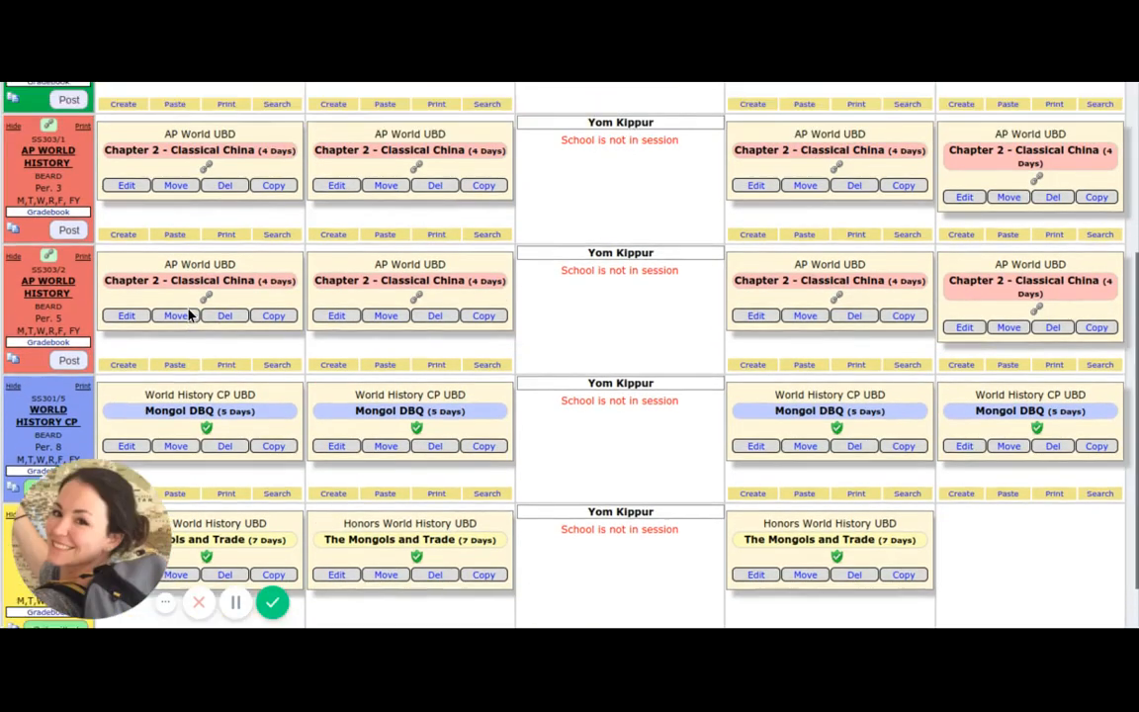
pyautogui.scroll(3, 189, 314)
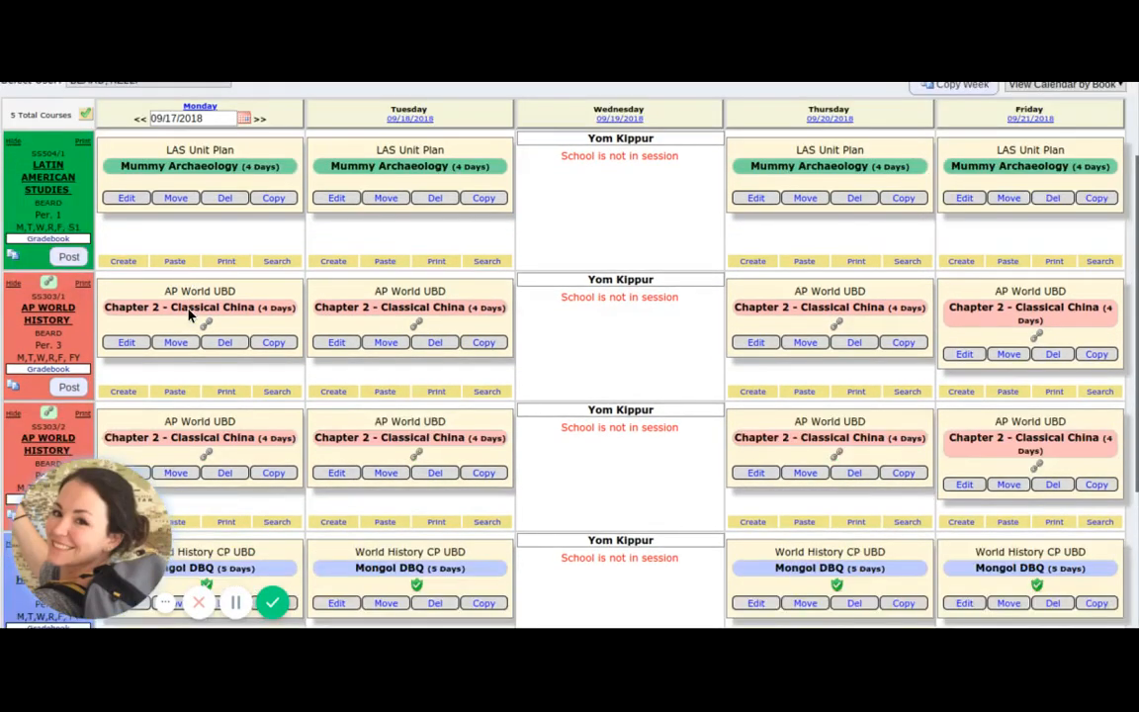
pyautogui.scroll(3, 200, 270)
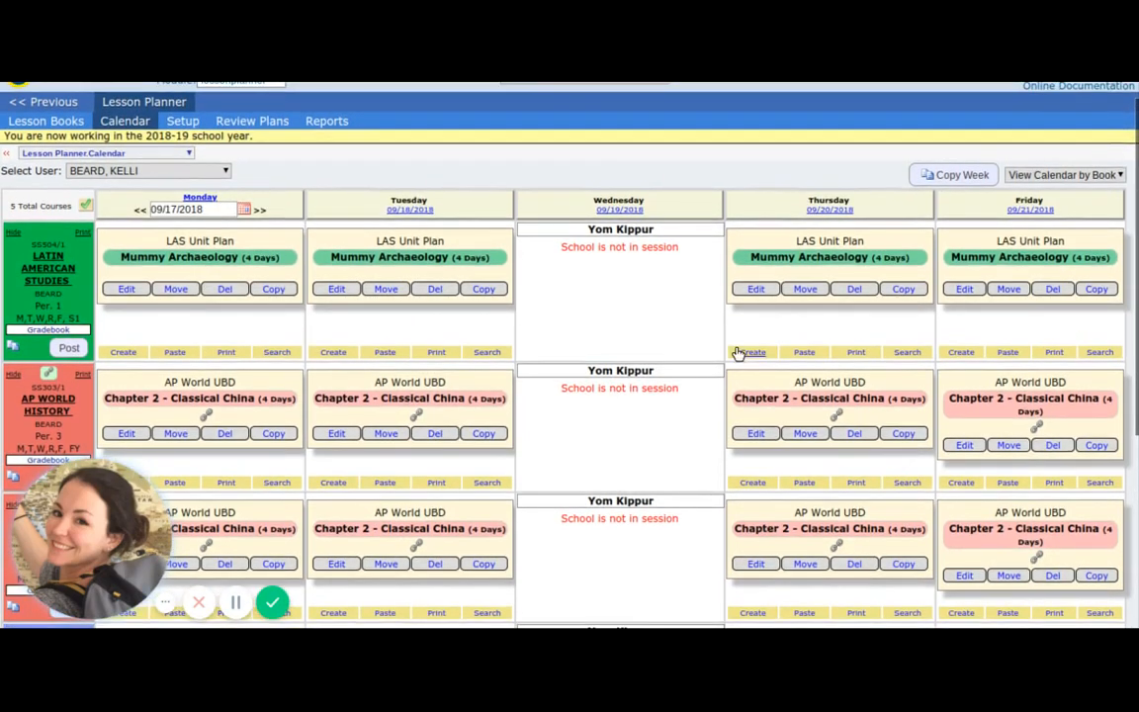
pyautogui.click(1056, 178)
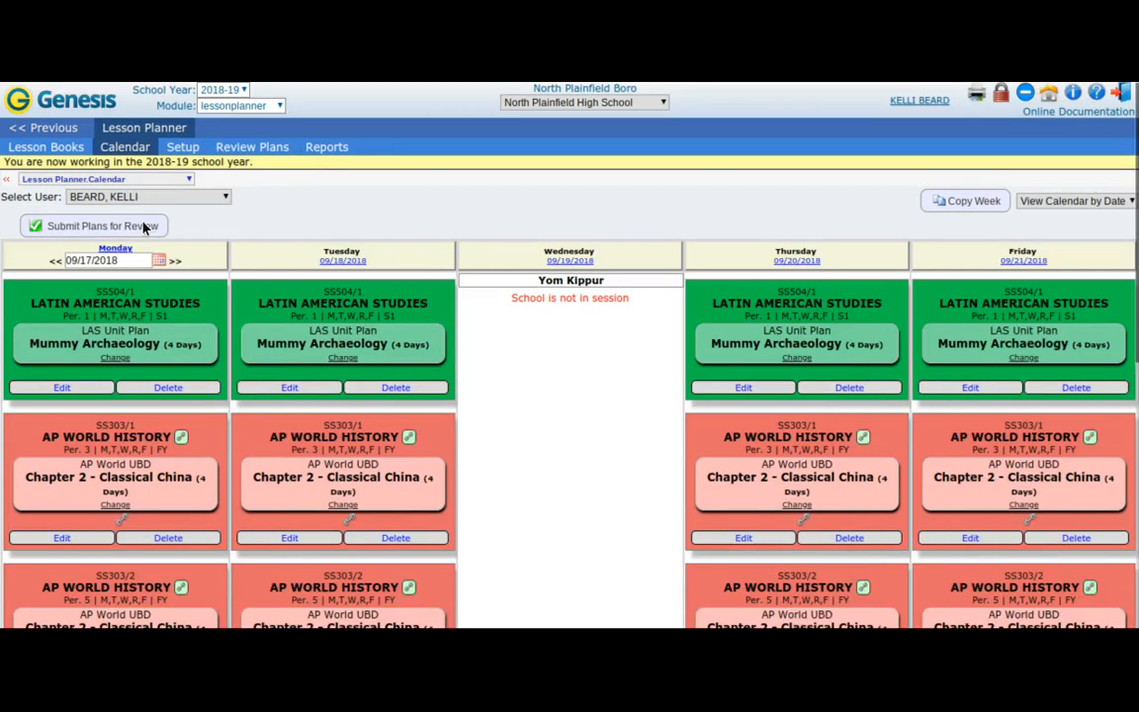
# - Start submitting the week's plans for review from the by-date view, cancel the confirmation, and return the calendar to the by-book view
pyautogui.click(143, 226)
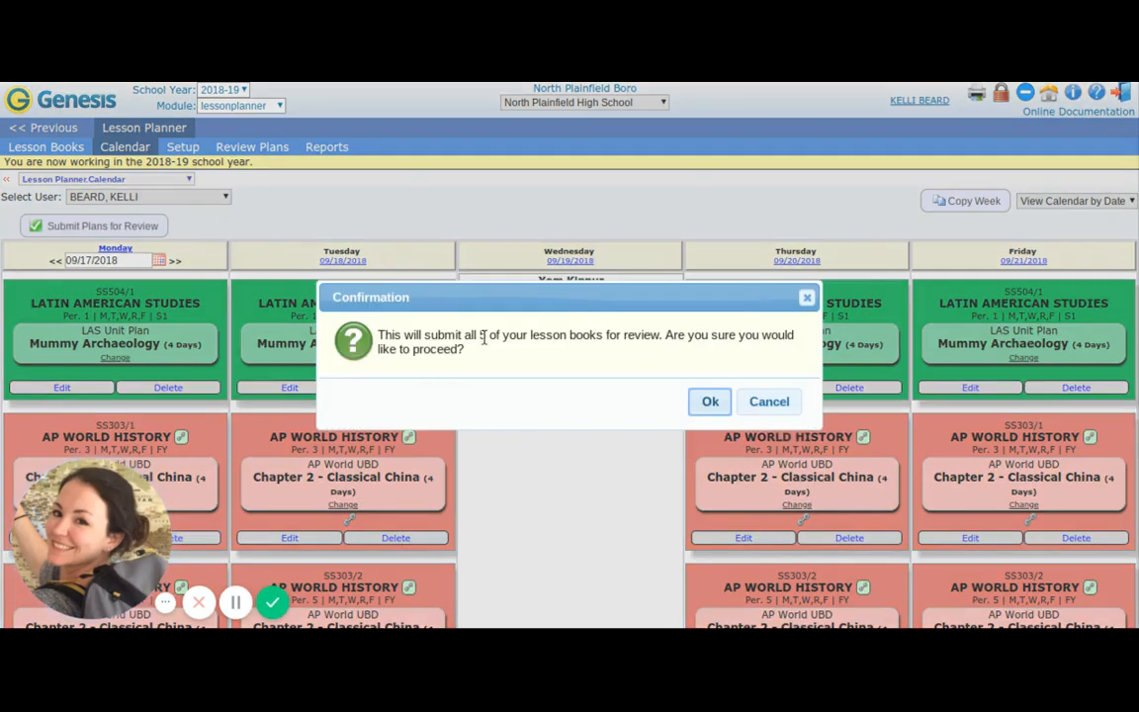
pyautogui.click(767, 401)
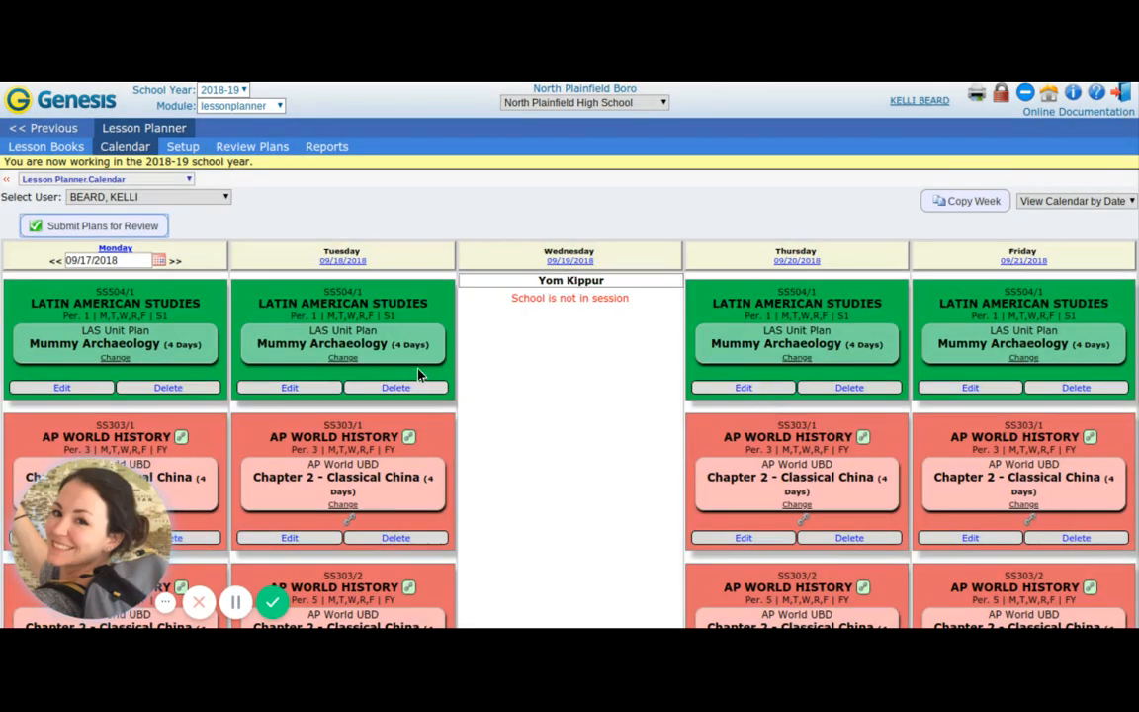
pyautogui.scroll(-2, 418, 374)
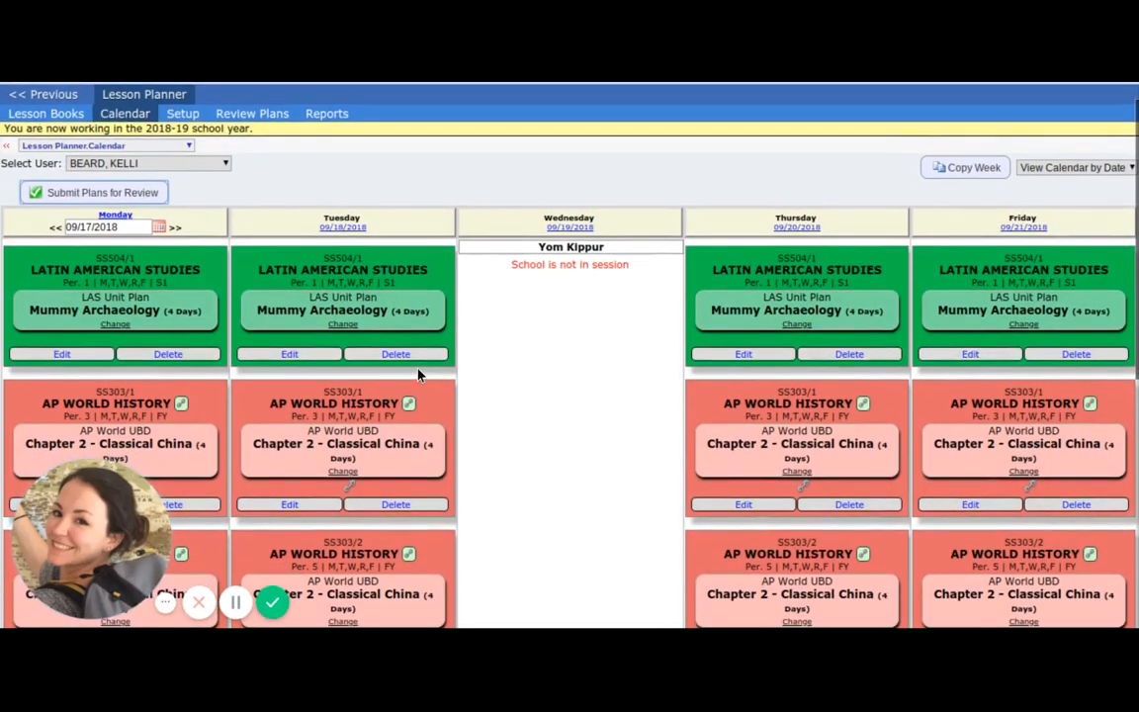
pyautogui.scroll(-5, 417, 374)
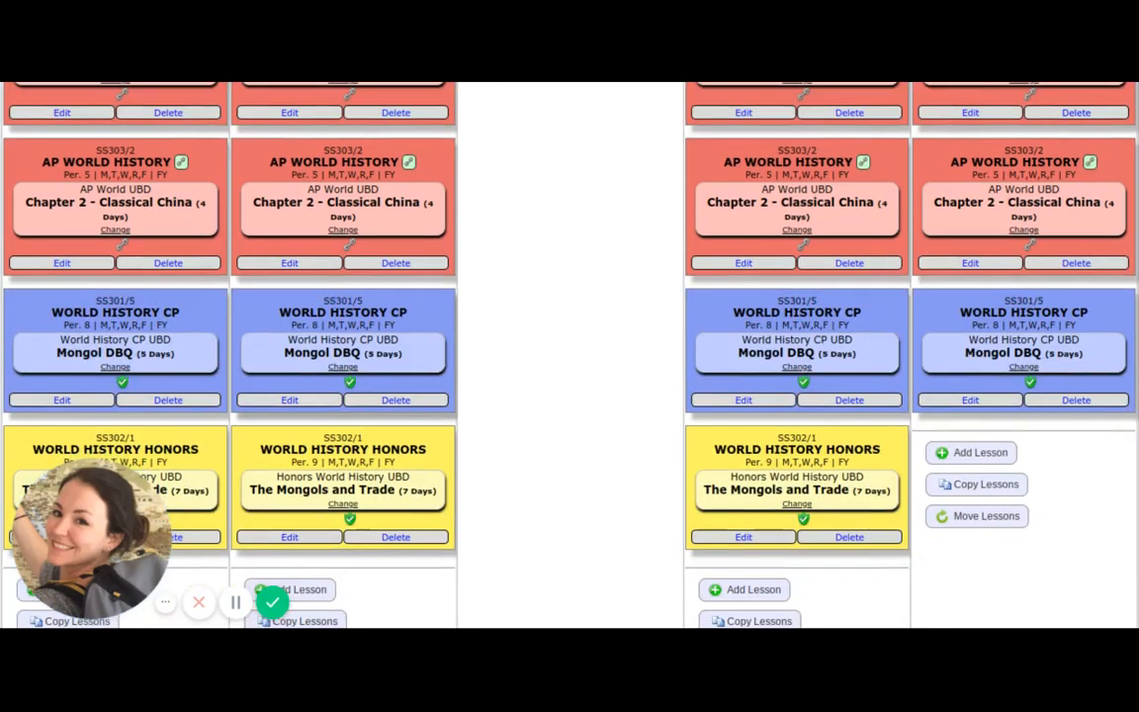
pyautogui.scroll(4, 514, 321)
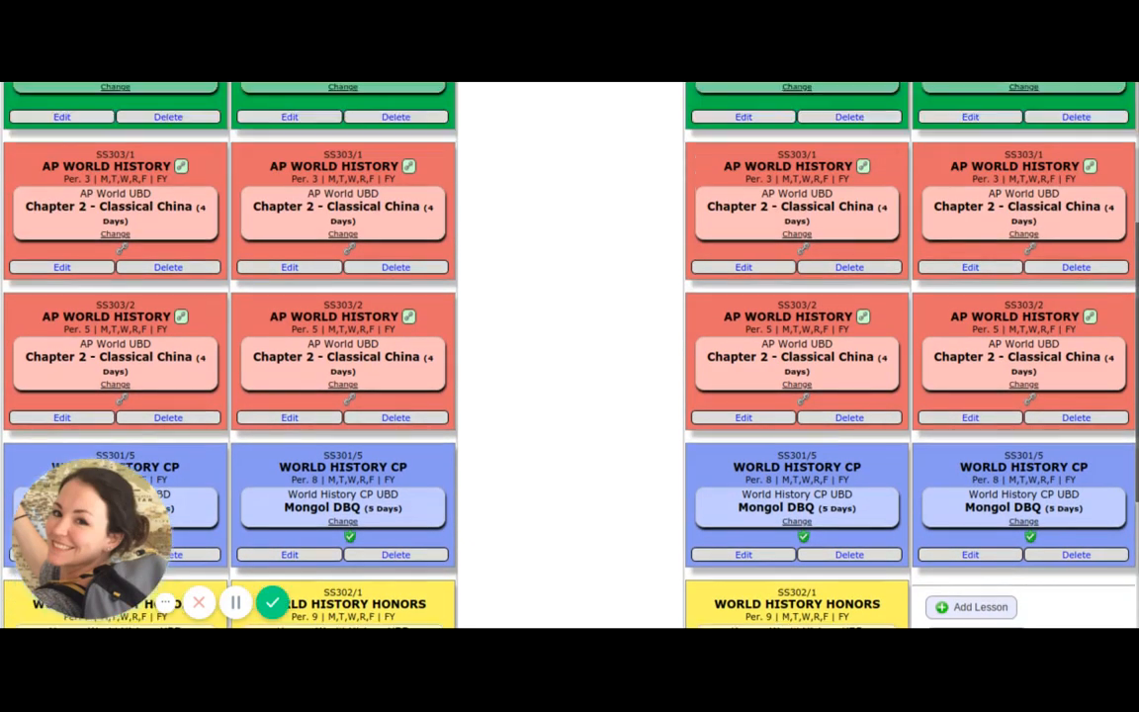
pyautogui.scroll(3, 539, 274)
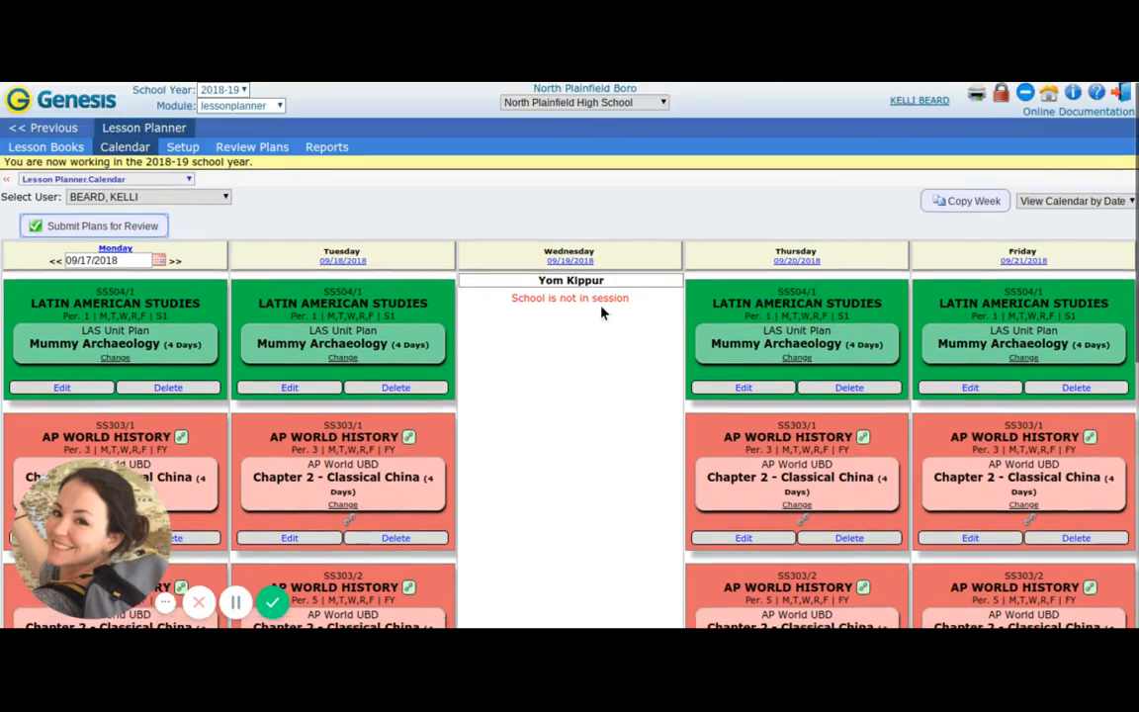
pyautogui.click(1095, 230)
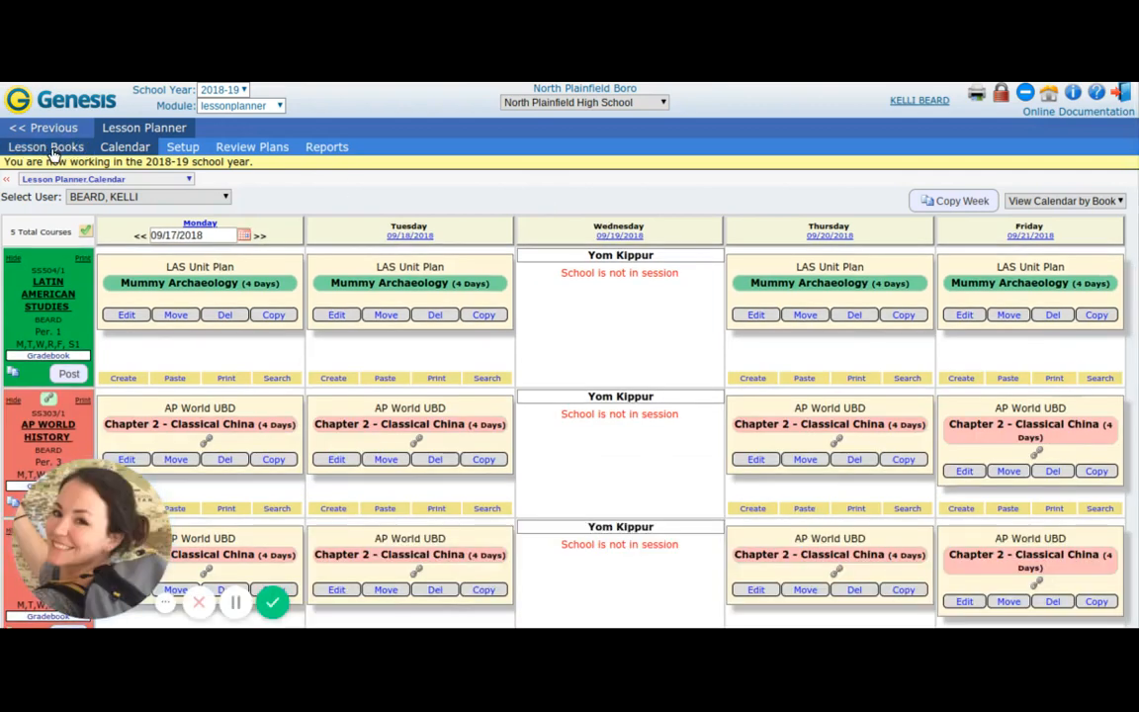
# - Open the list of lesson books and look at the Subject for Standards choices for the first Latin American Studies book
pyautogui.click(55, 150)
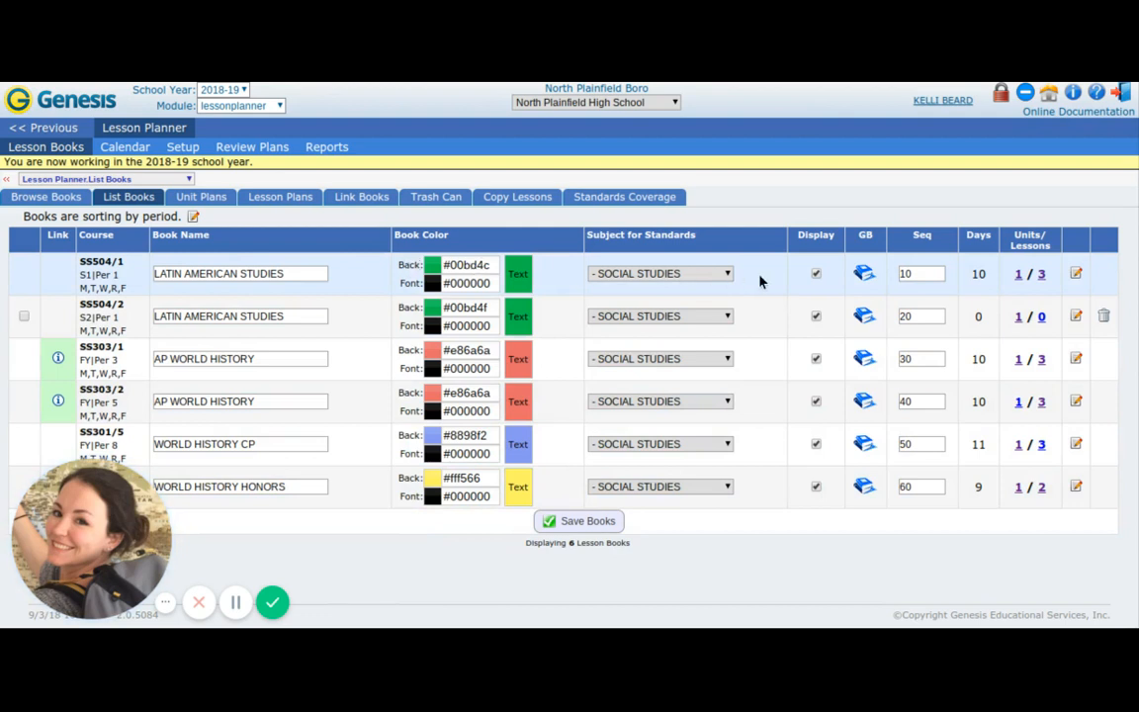
pyautogui.click(729, 278)
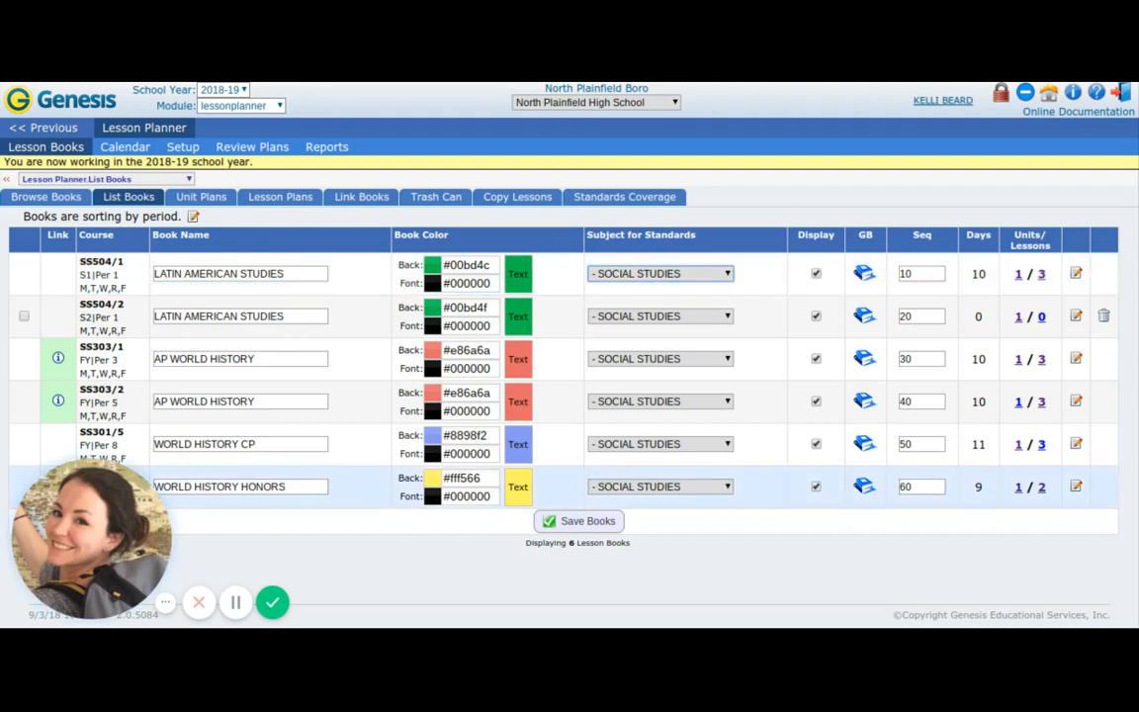
pyautogui.click(795, 207)
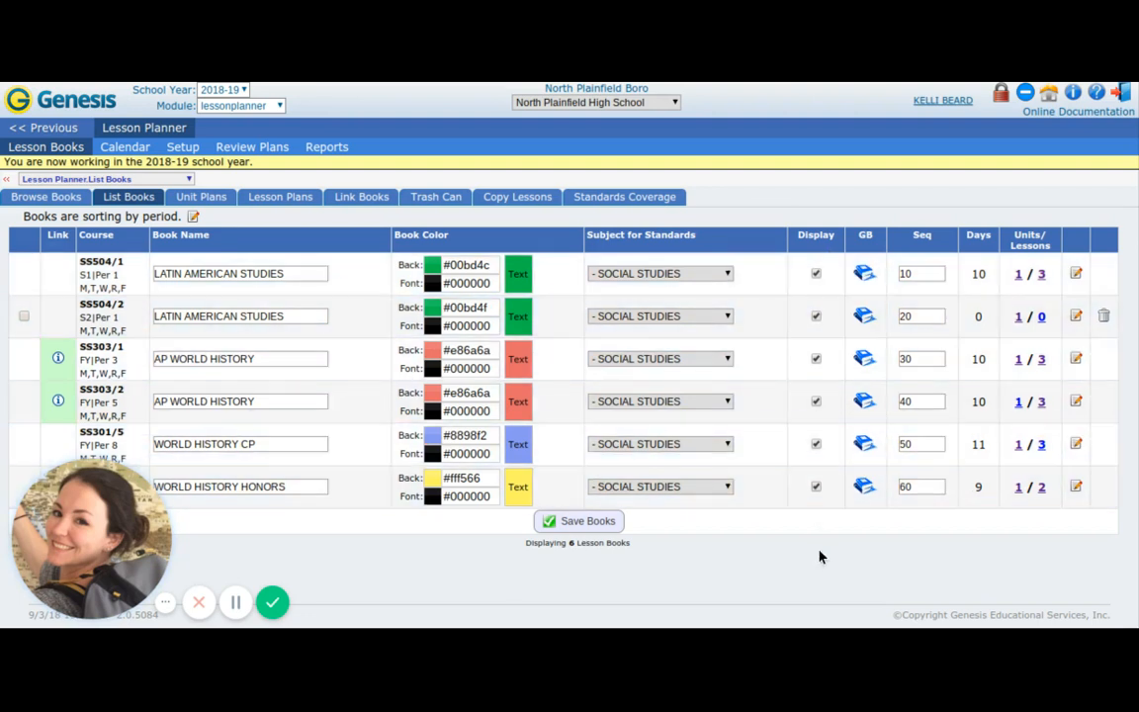
# - Toggle the Display option of the SS504/2 Latin American Studies book off and on, and view the daily lesson plans
pyautogui.click(815, 275)
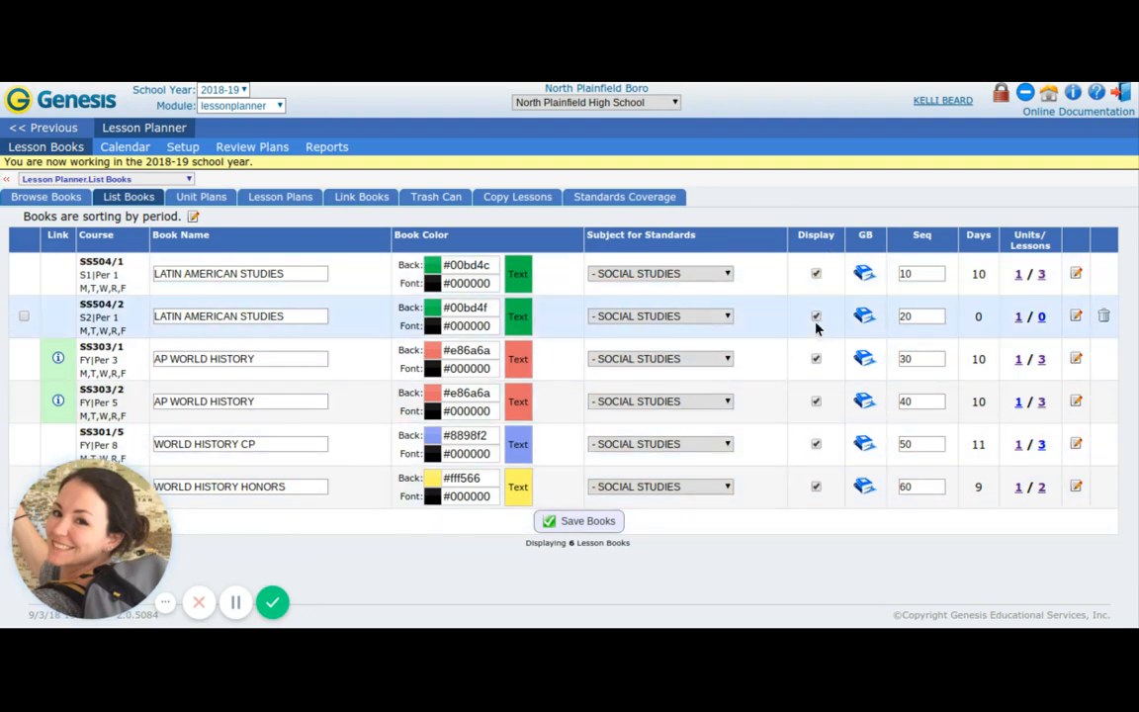
pyautogui.click(816, 316)
pyautogui.click(814, 318)
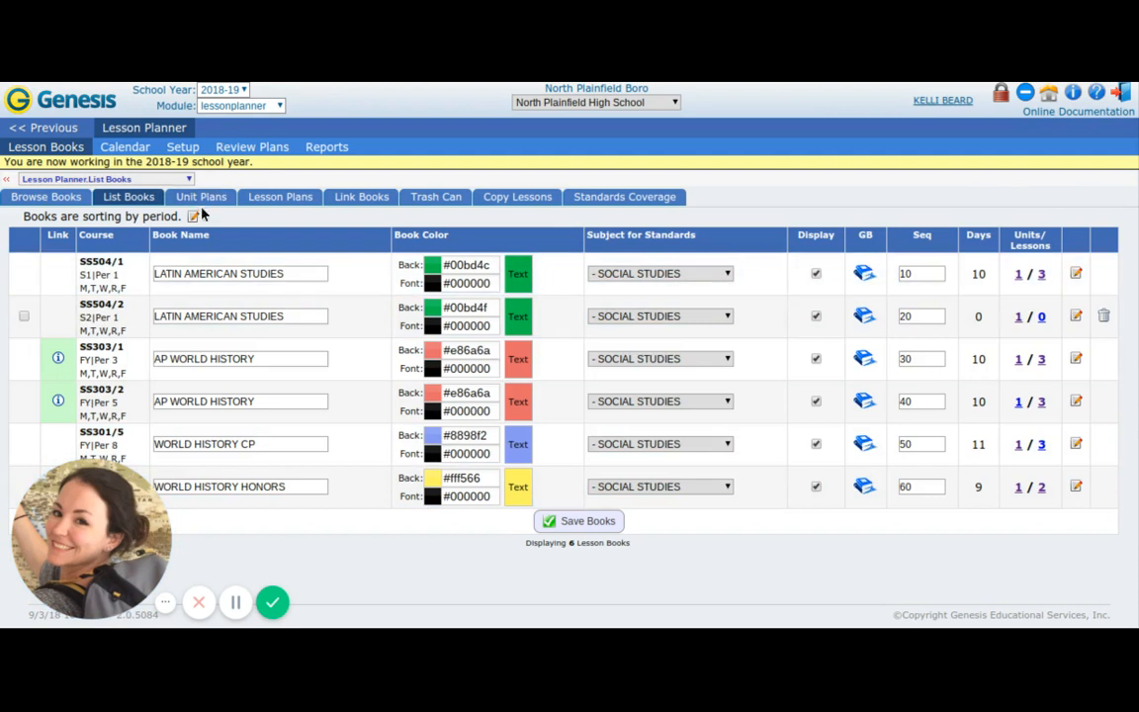
pyautogui.click(284, 202)
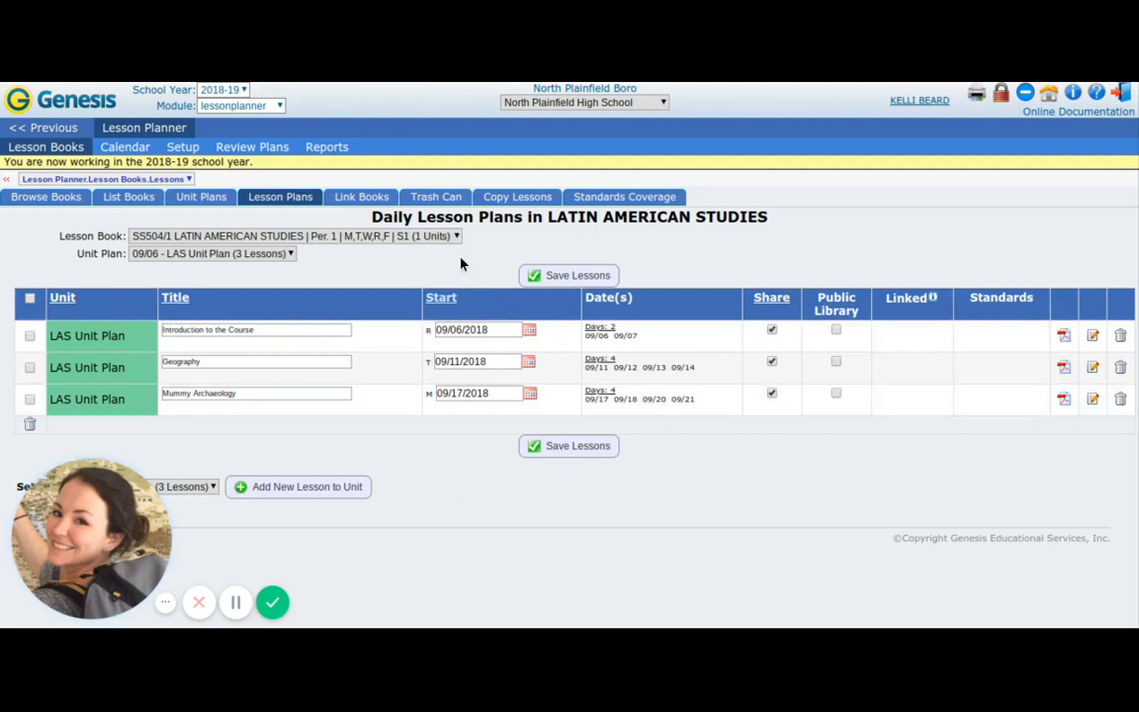
# - Send a Lesson Pal request from the planner setup, choosing a colleague as the teacher to invite
pyautogui.click(183, 154)
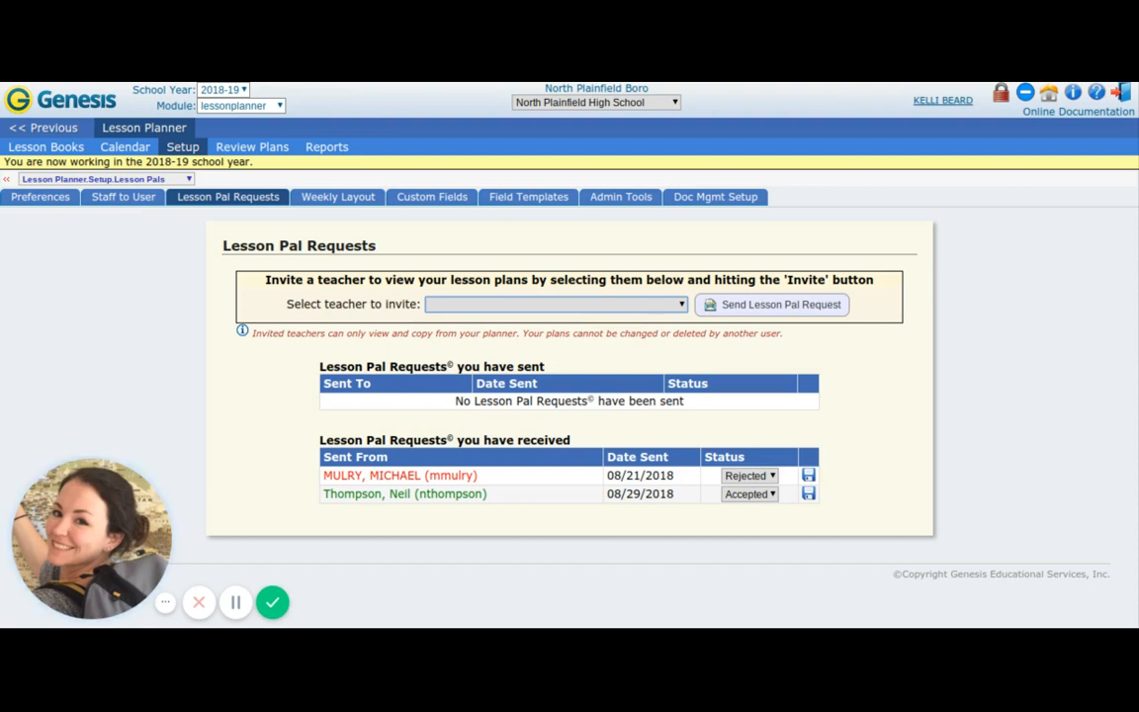
pyautogui.press('k')
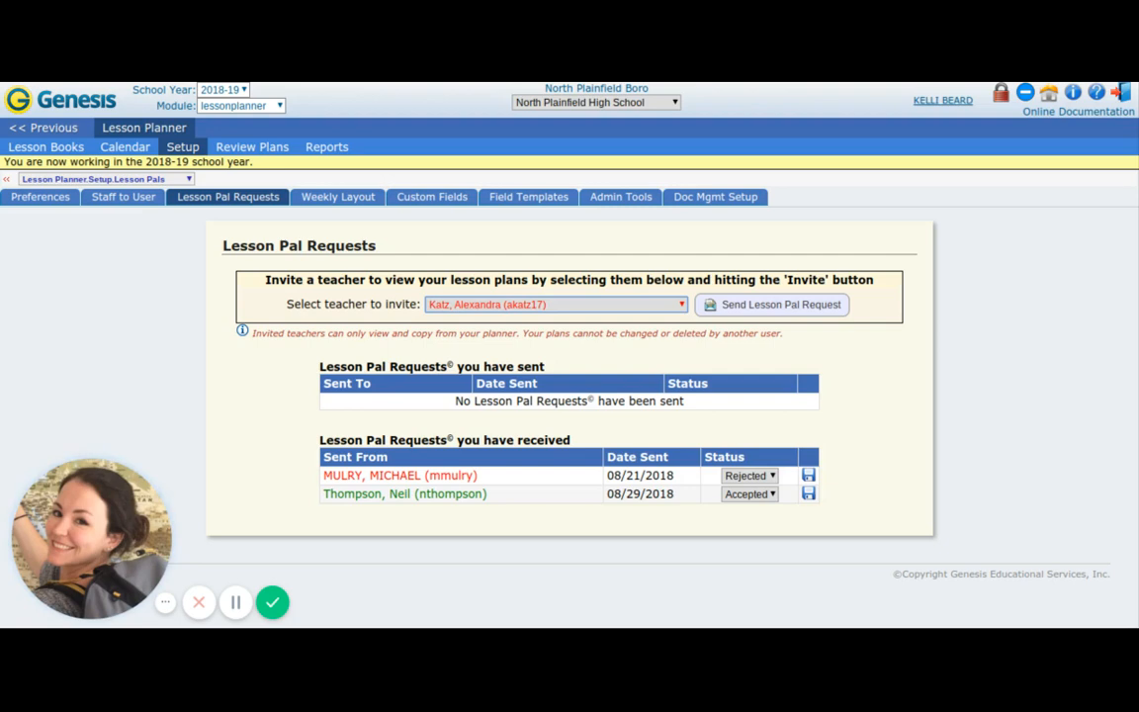
pyautogui.click(811, 310)
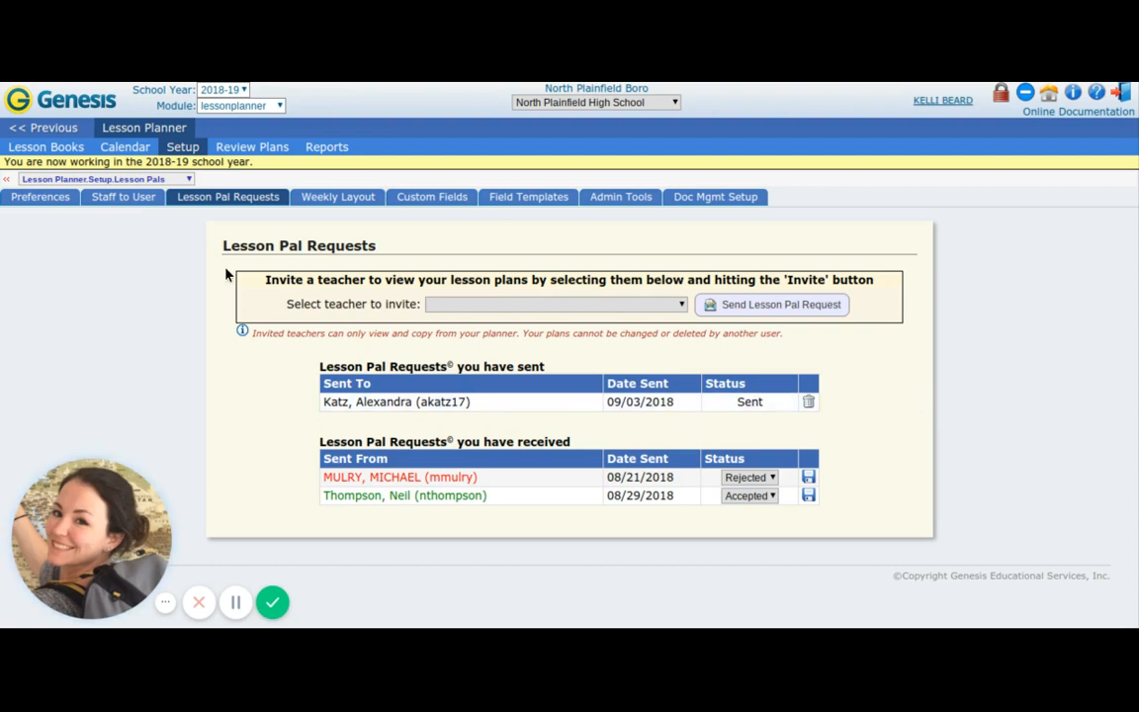
# - Browse the lesson books and show the lessons of Unit Plan 1 in the Lesson Pal book LCP PD 1
pyautogui.click(46, 147)
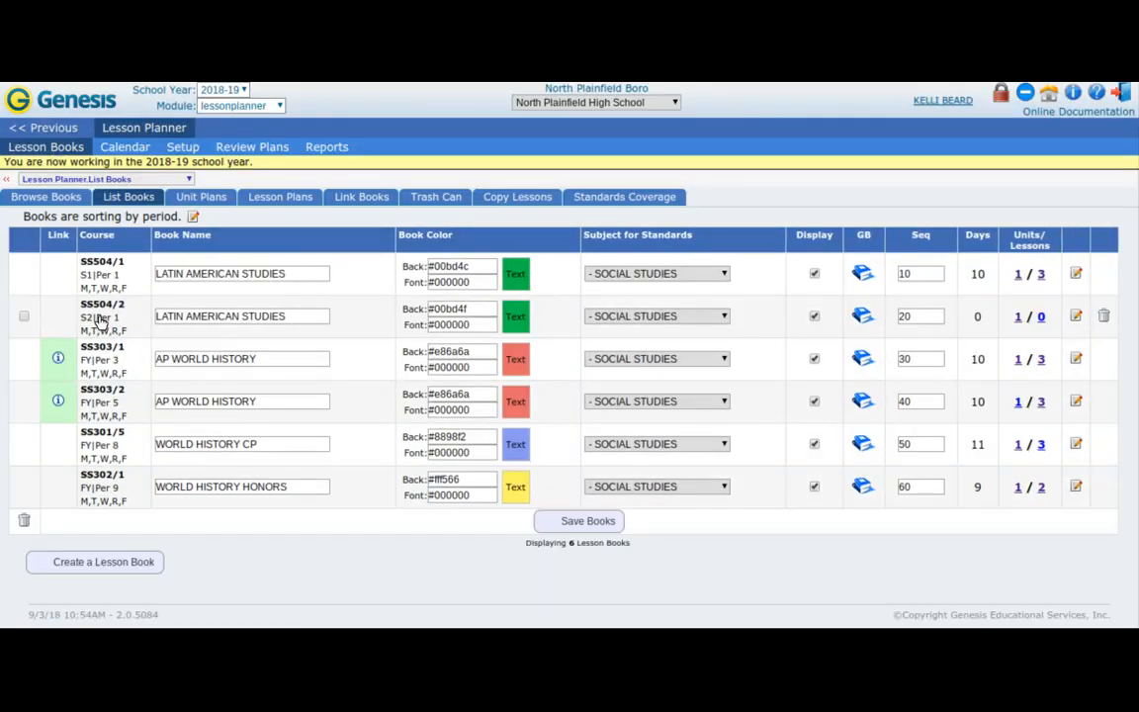
pyautogui.click(60, 197)
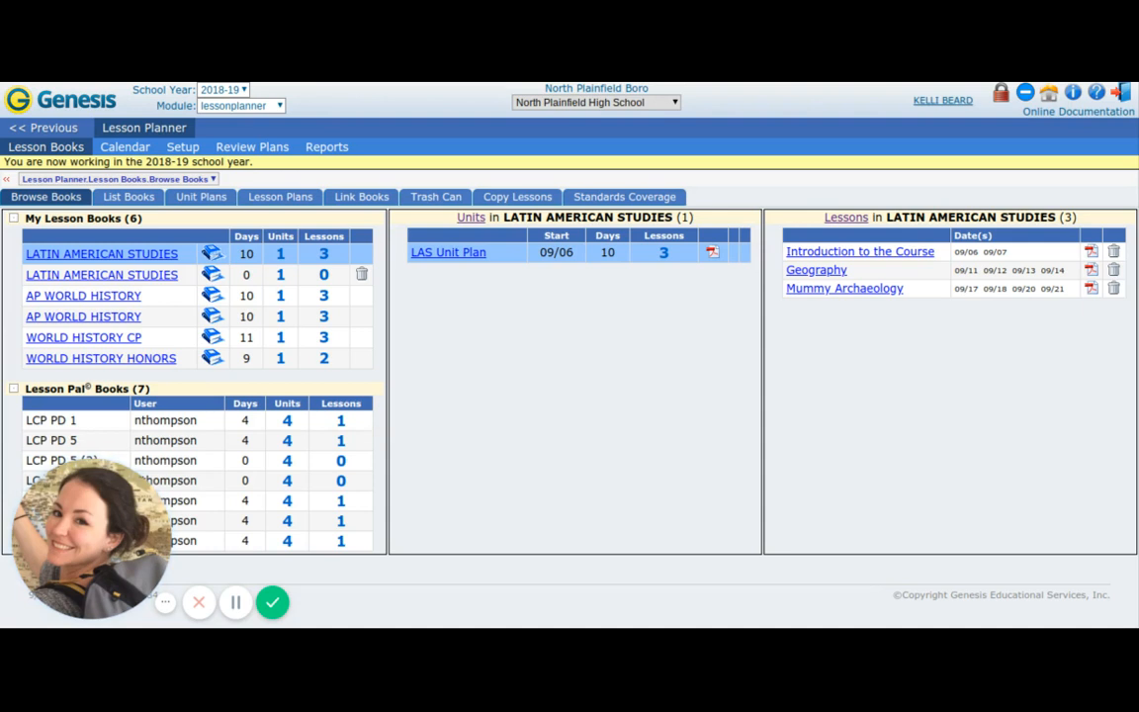
pyautogui.click(339, 423)
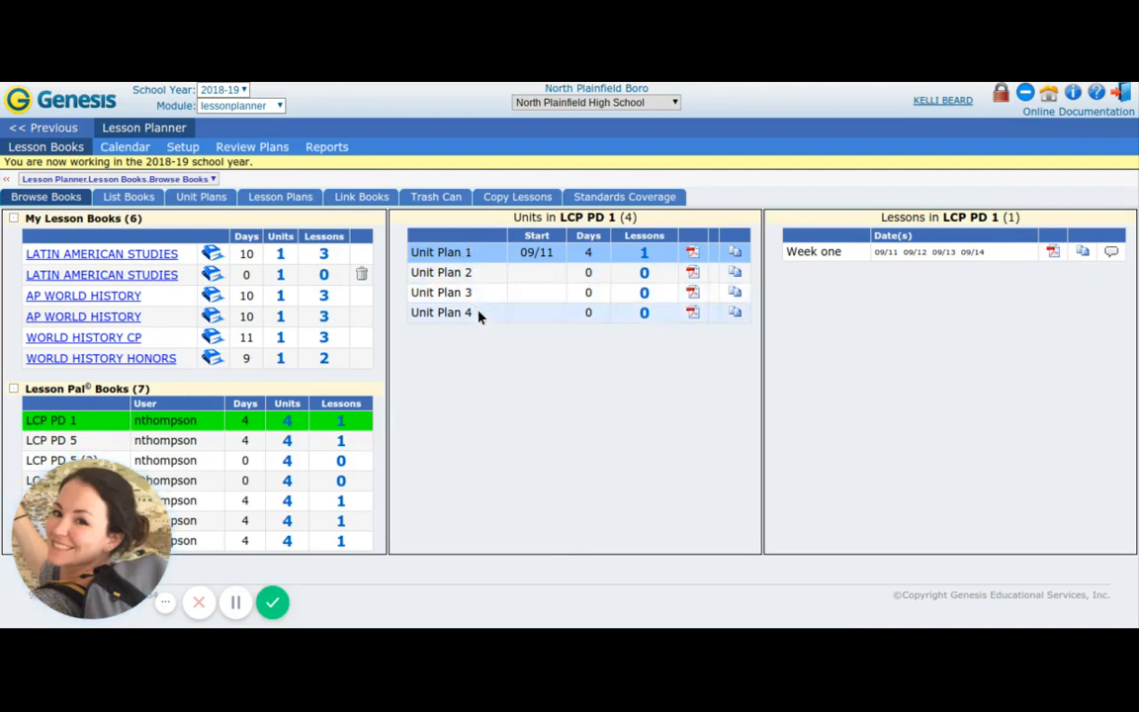
pyautogui.click(645, 254)
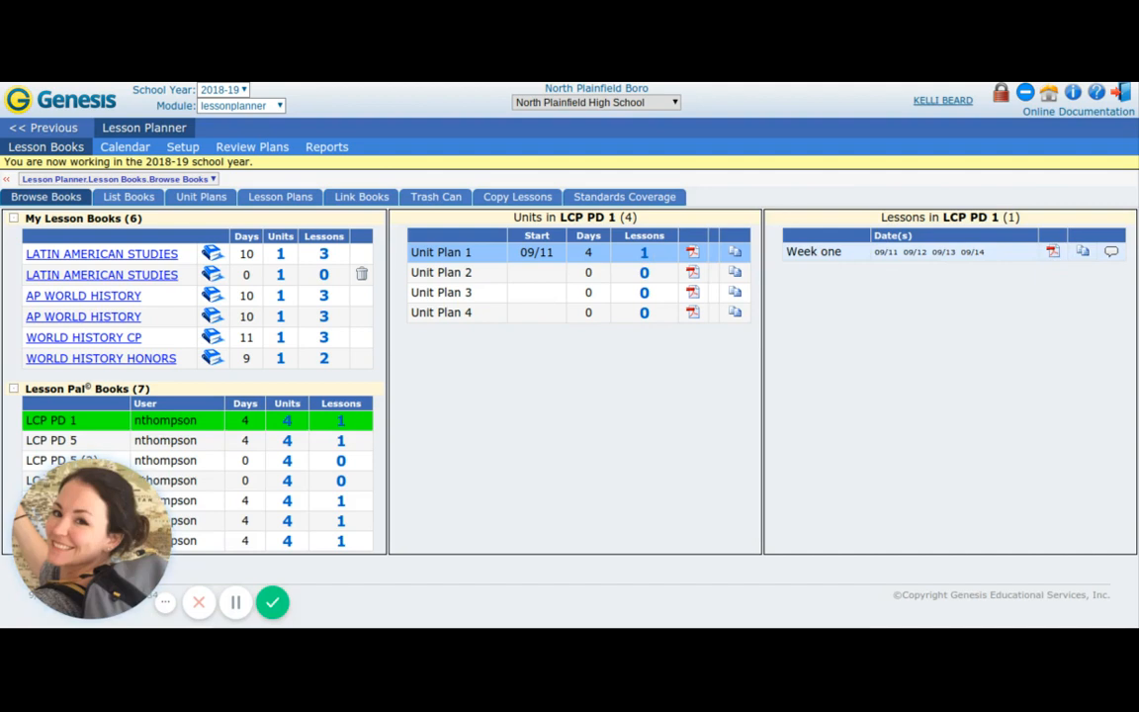
# - Copy the Lesson Pal lesson Week one into the LAS Unit Plan of Latin American Studies without keeping its start date
pyautogui.click(1083, 253)
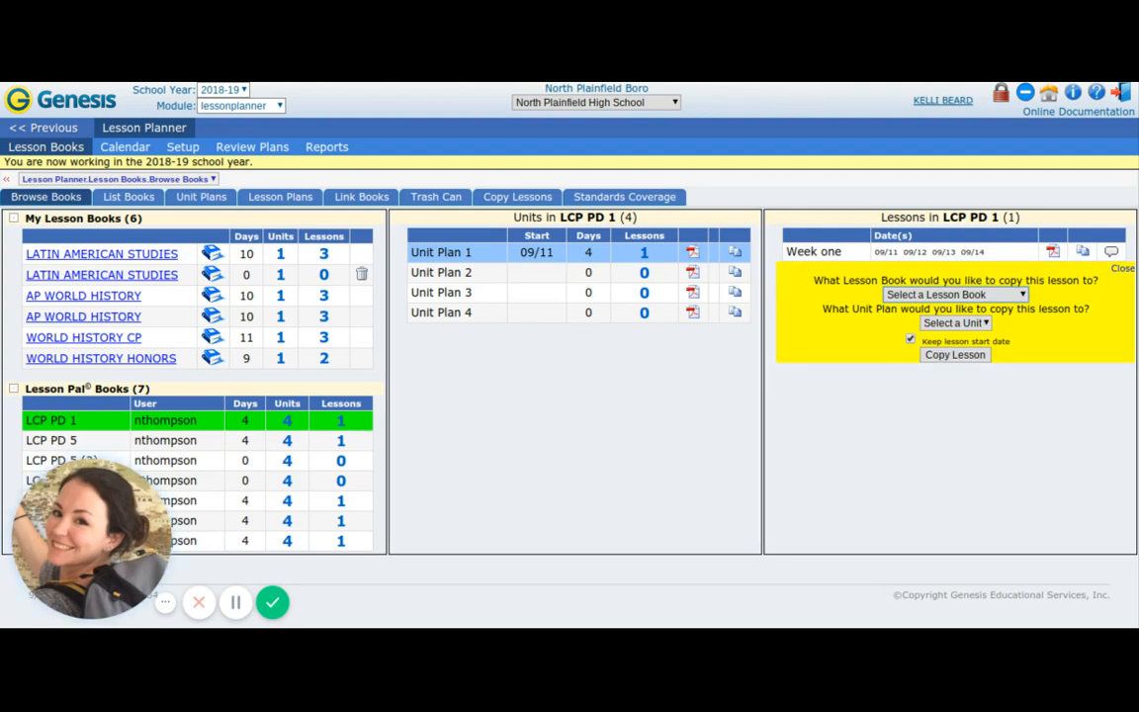
pyautogui.click(1030, 329)
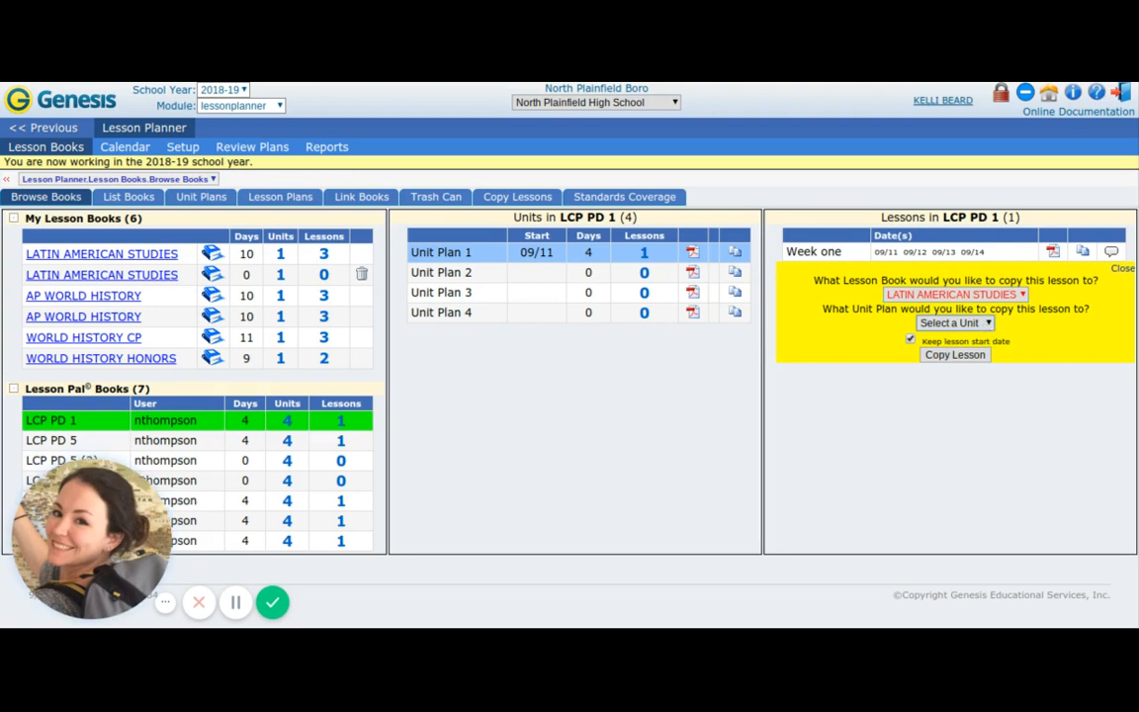
pyautogui.click(953, 348)
pyautogui.click(911, 341)
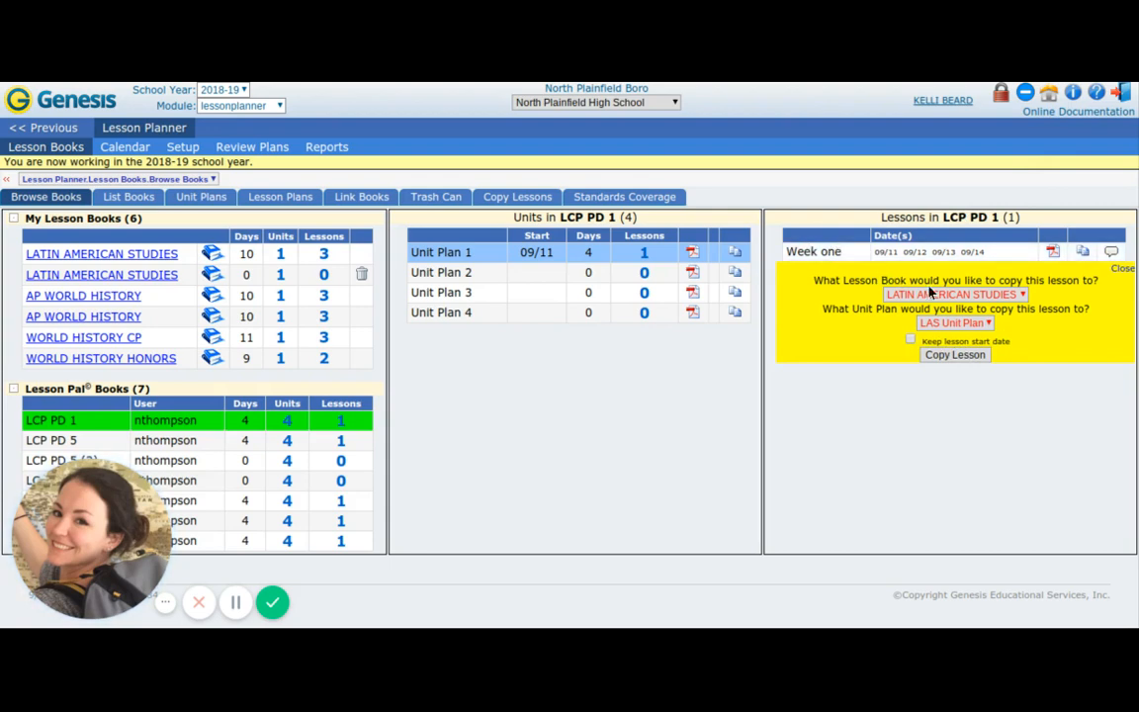
pyautogui.click(969, 356)
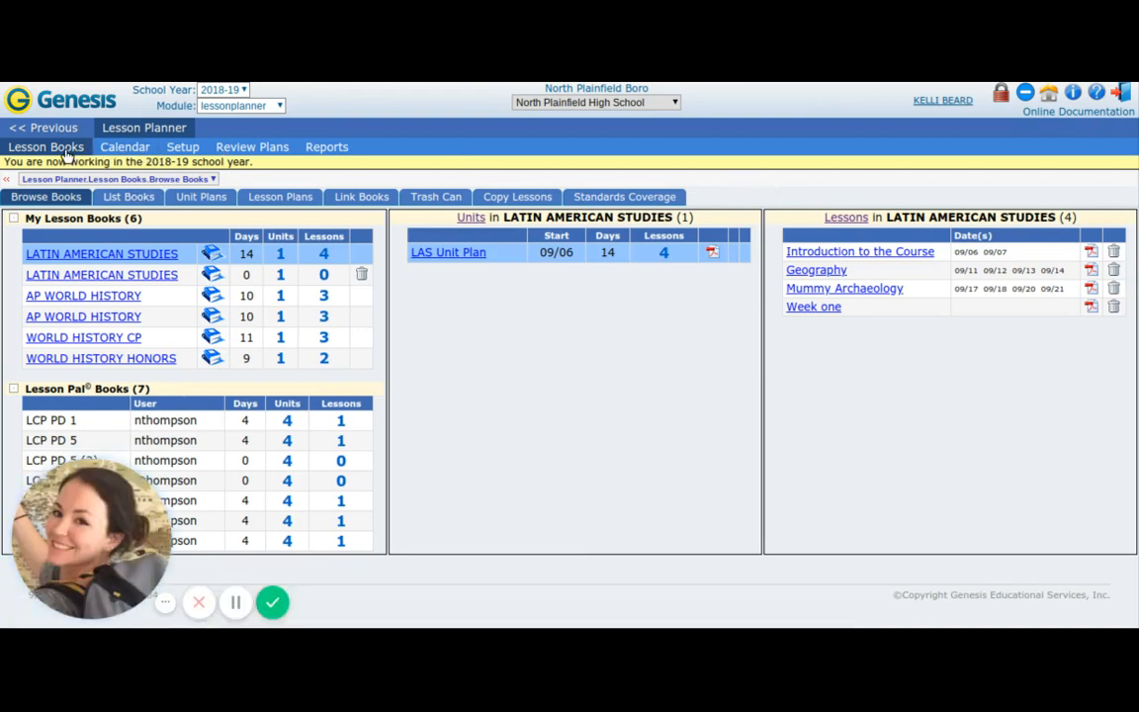
# - Open the copied Week one lesson from the Latin American Studies lesson plans and examine its template fields and content
pyautogui.click(265, 202)
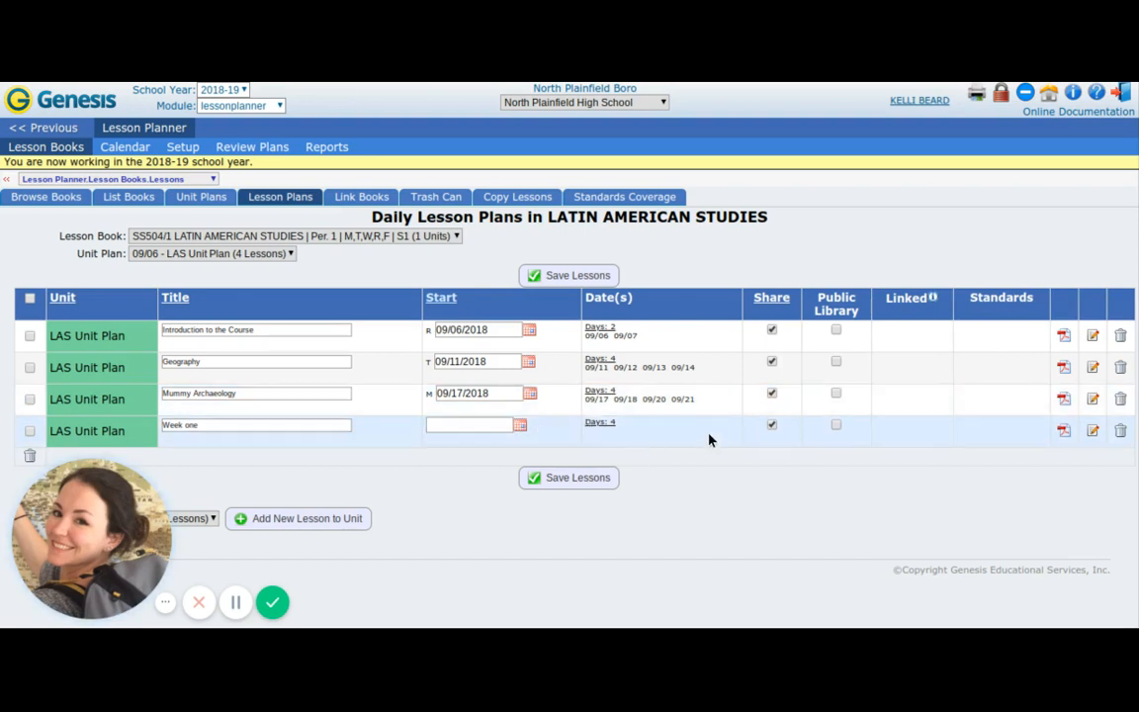
pyautogui.click(1094, 433)
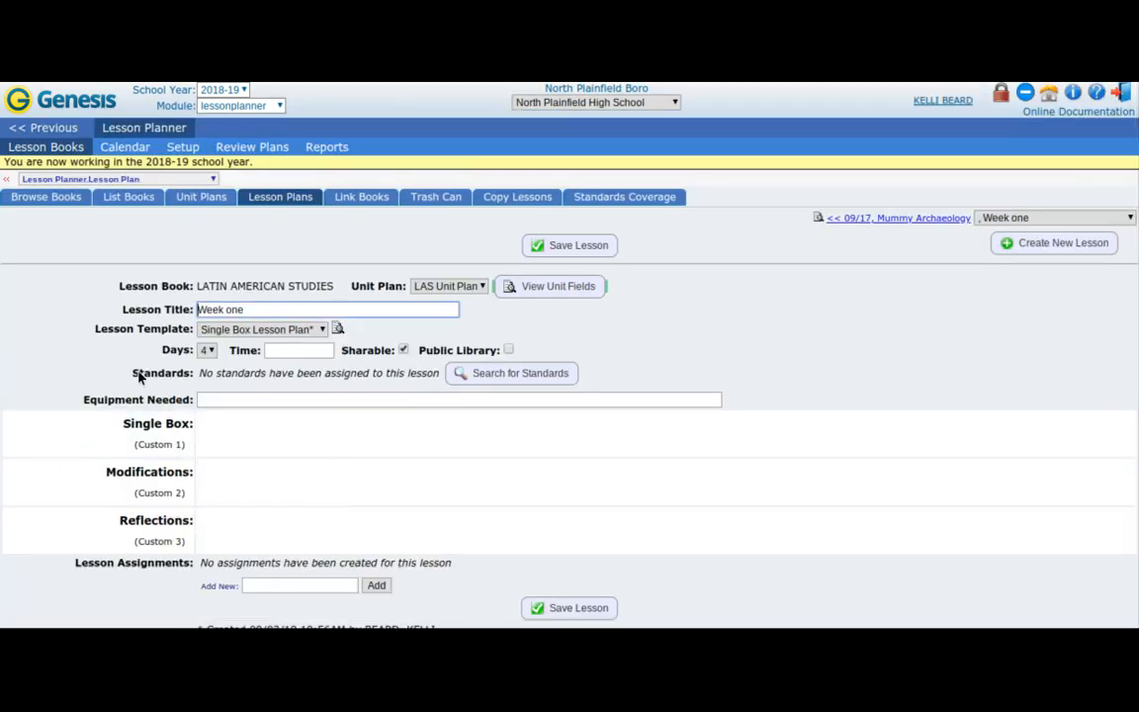
pyautogui.scroll(-2, 138, 376)
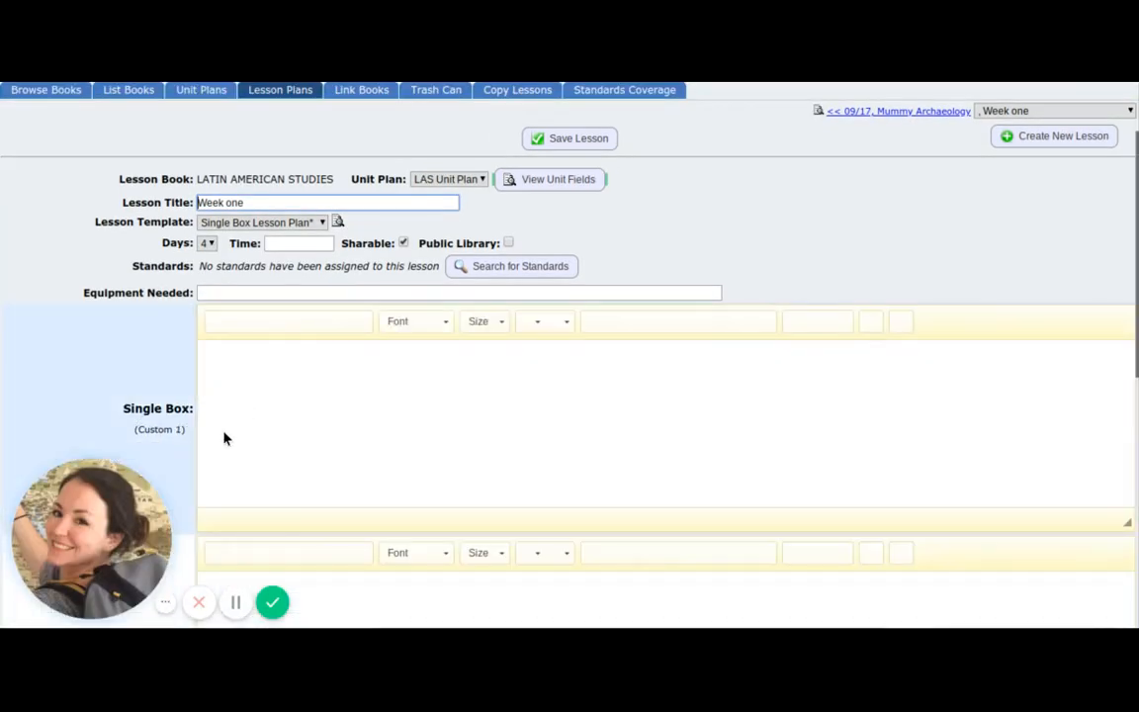
pyautogui.scroll(-6, 224, 437)
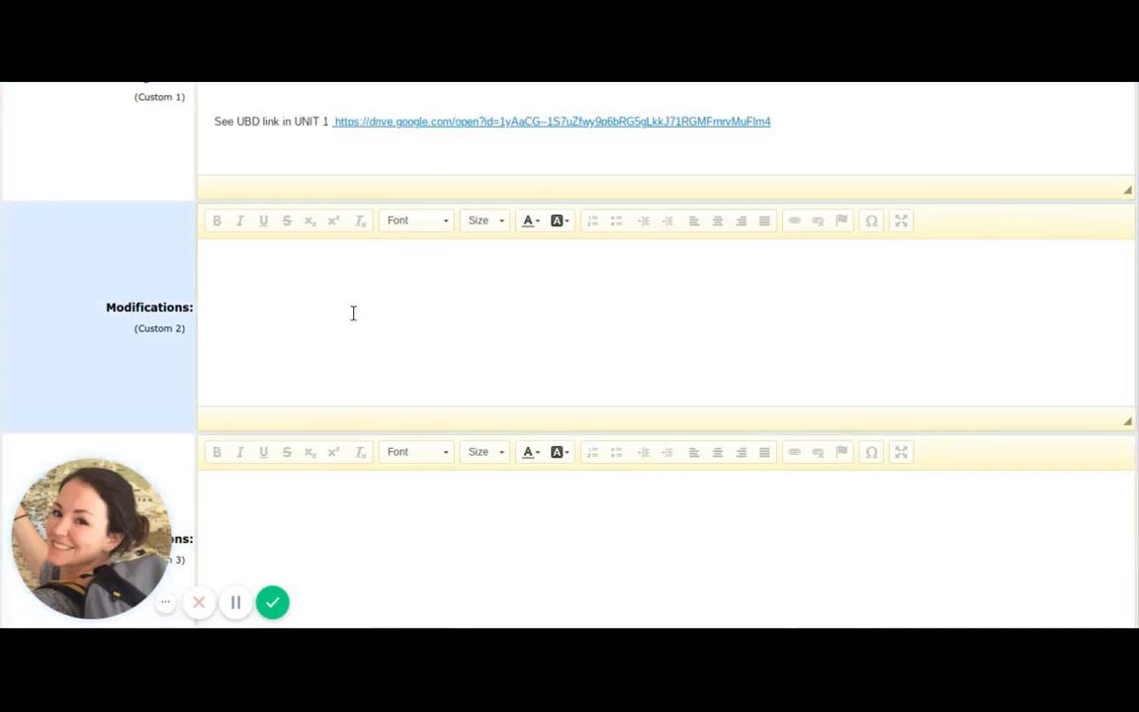
pyautogui.scroll(-1, 101, 299)
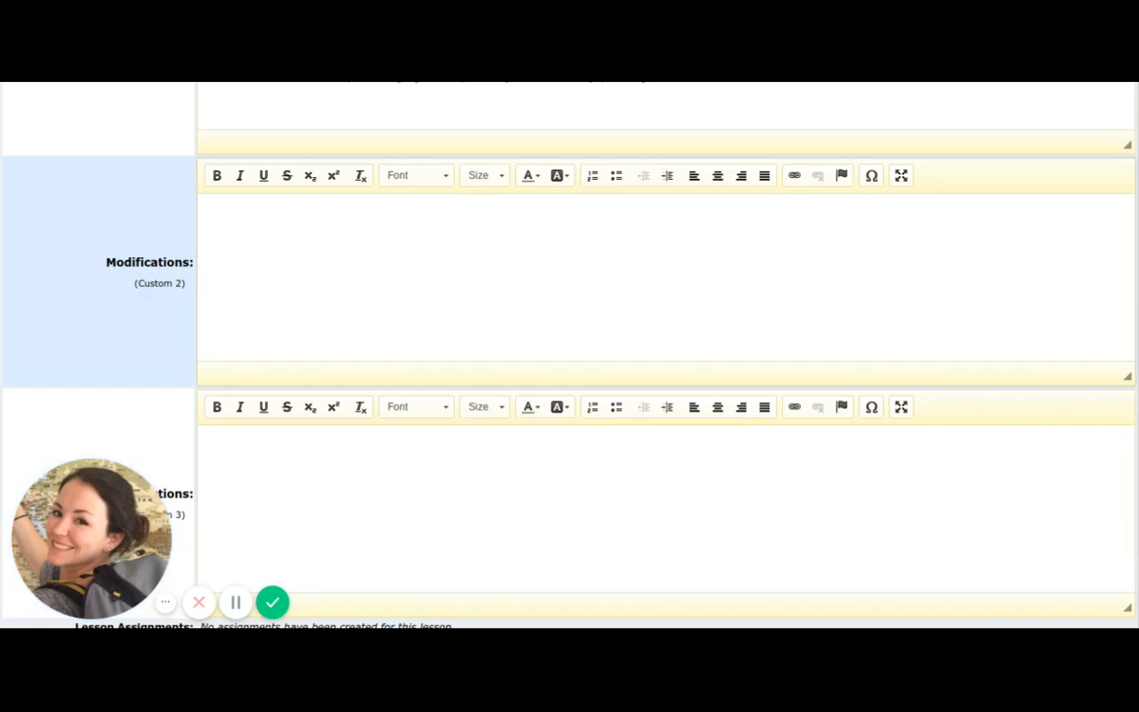
pyautogui.scroll(1, 570, 355)
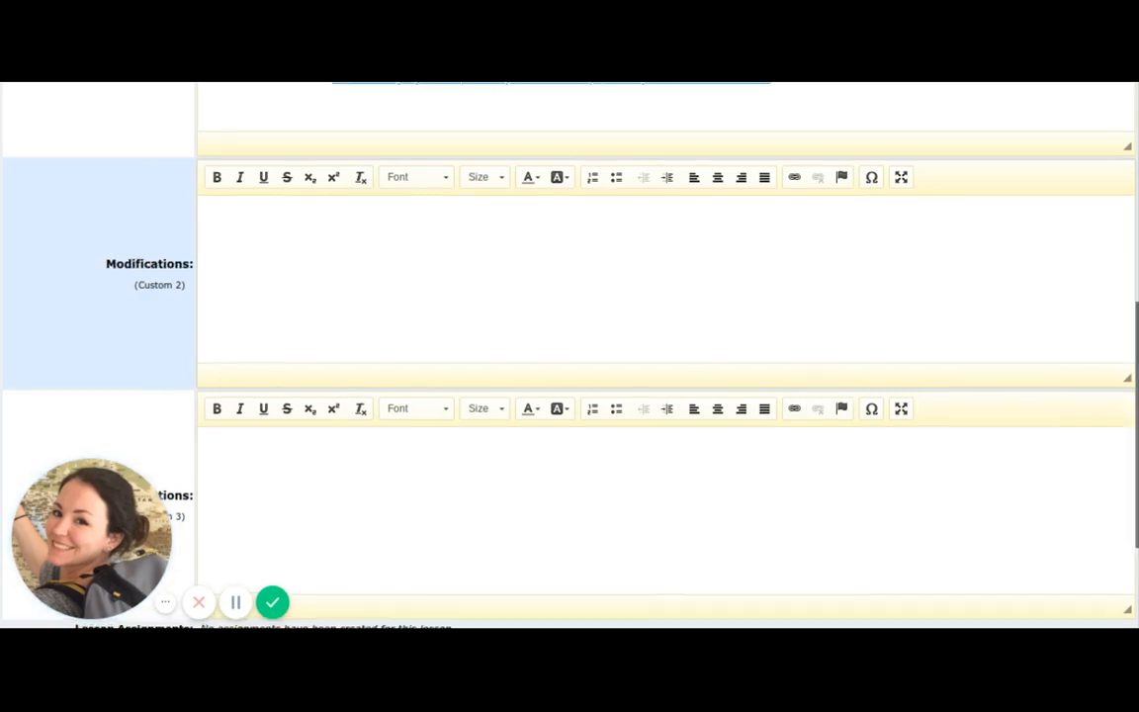
pyautogui.scroll(5, 570, 356)
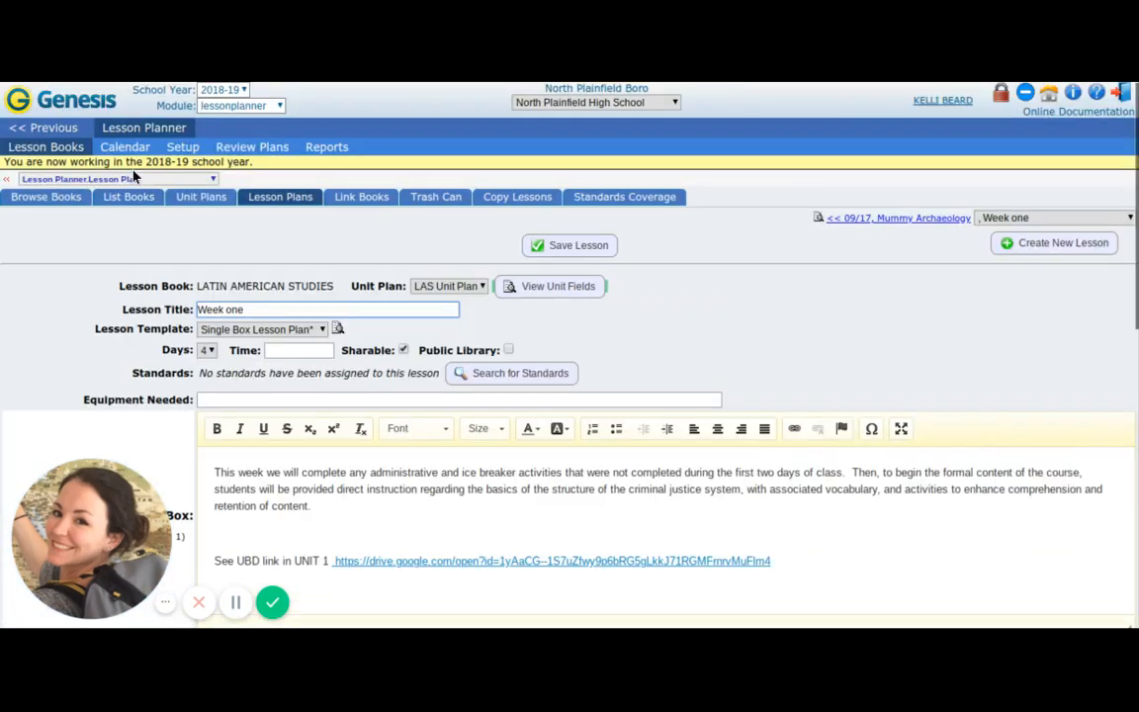
# - Delete the copied Week one lesson from the LAS Unit Plan in the Latin American Studies lesson plans
pyautogui.click(57, 149)
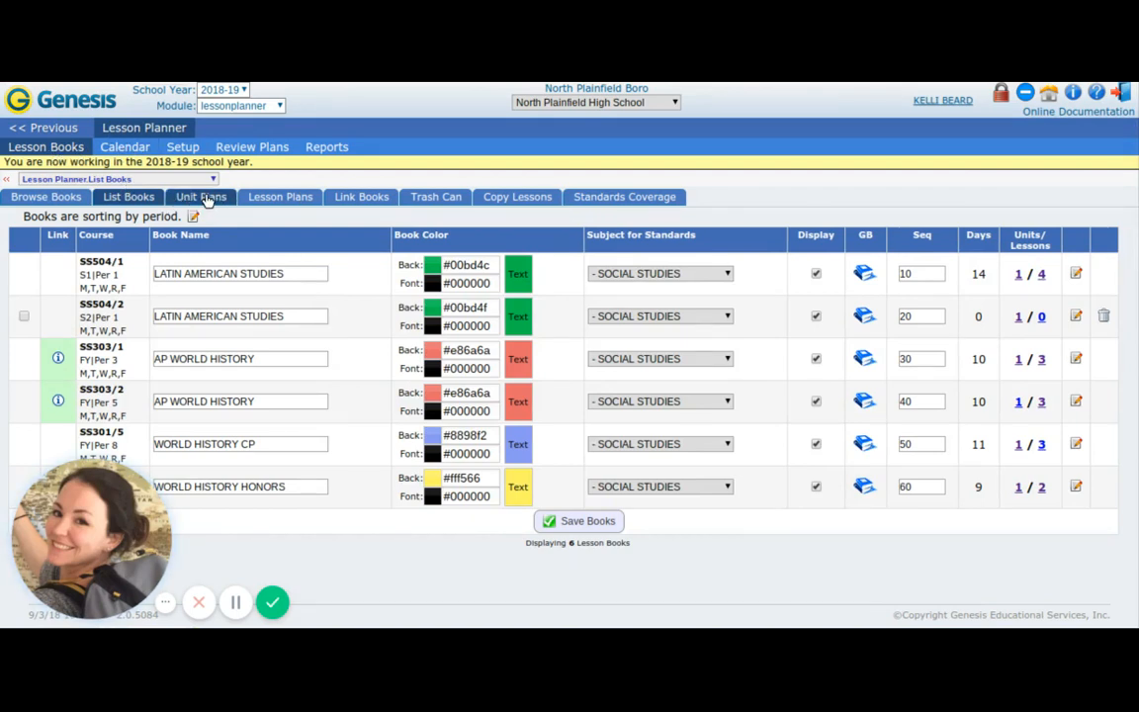
pyautogui.click(285, 199)
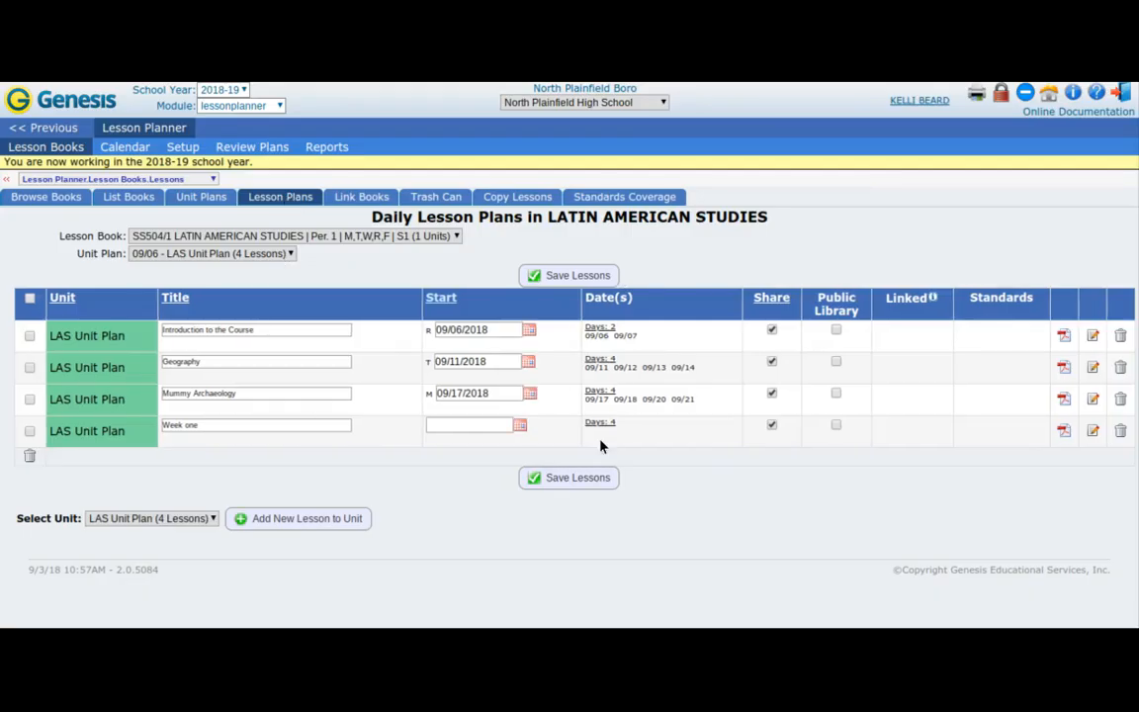
pyautogui.click(1120, 431)
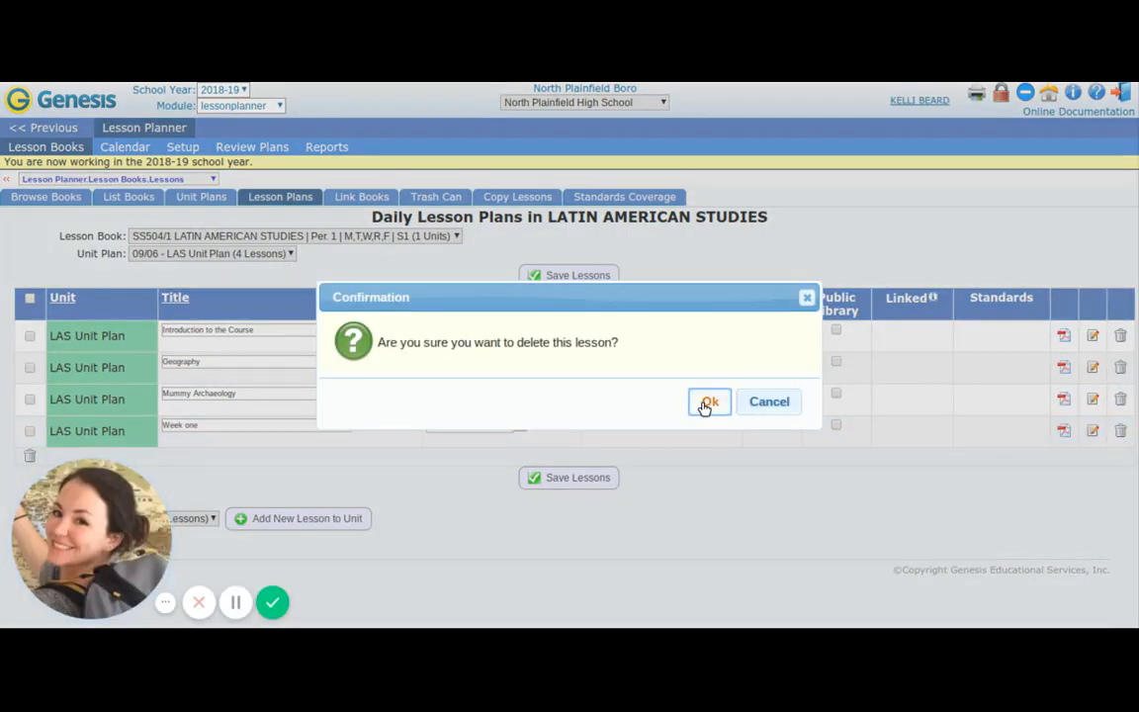
pyautogui.click(708, 402)
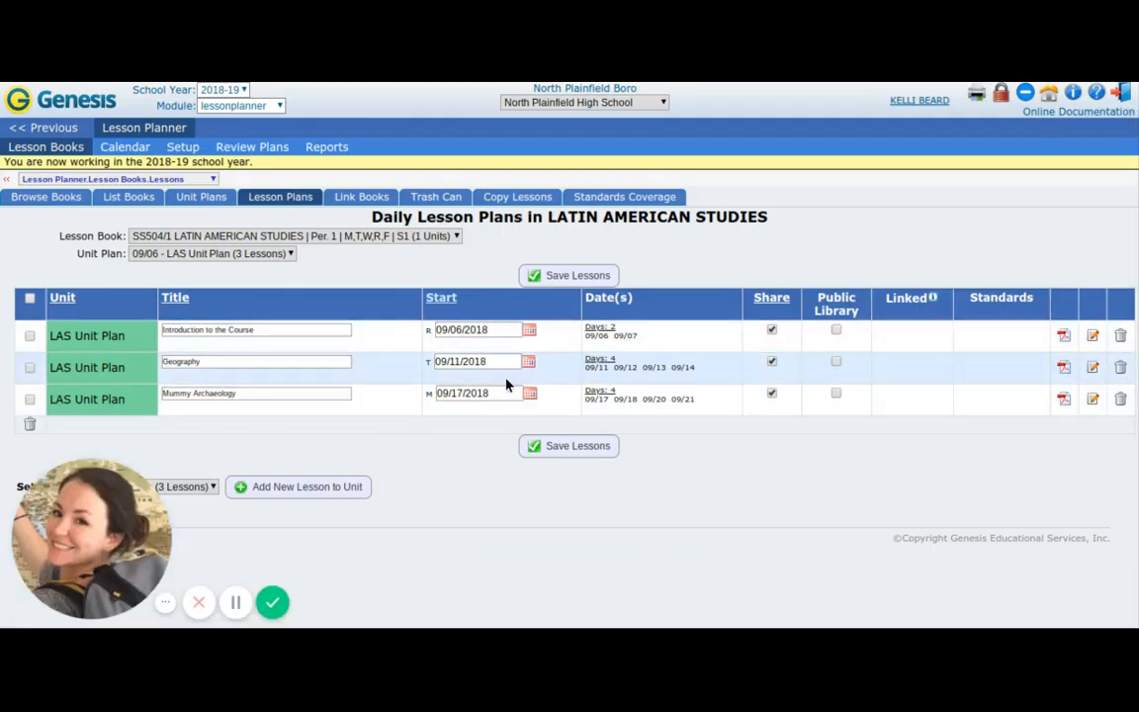
# - Show the planner calendar by date and look over the lessons scheduled for the week of 09/17/2018
pyautogui.click(121, 148)
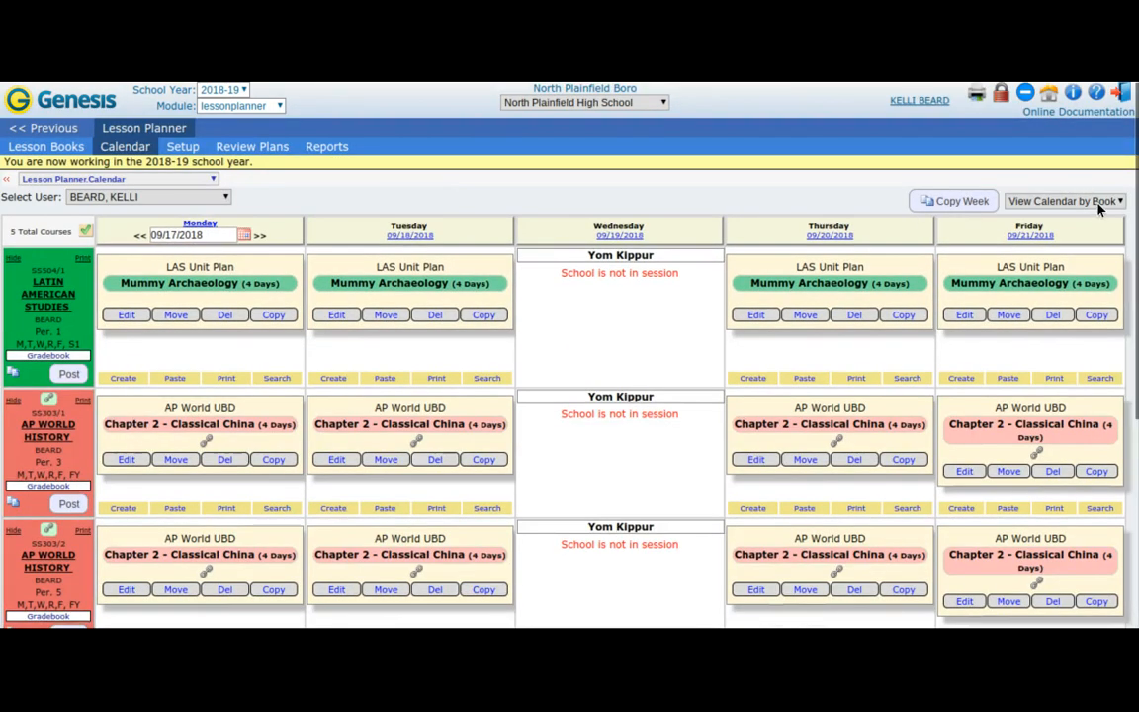
pyautogui.click(1099, 202)
pyautogui.click(1067, 248)
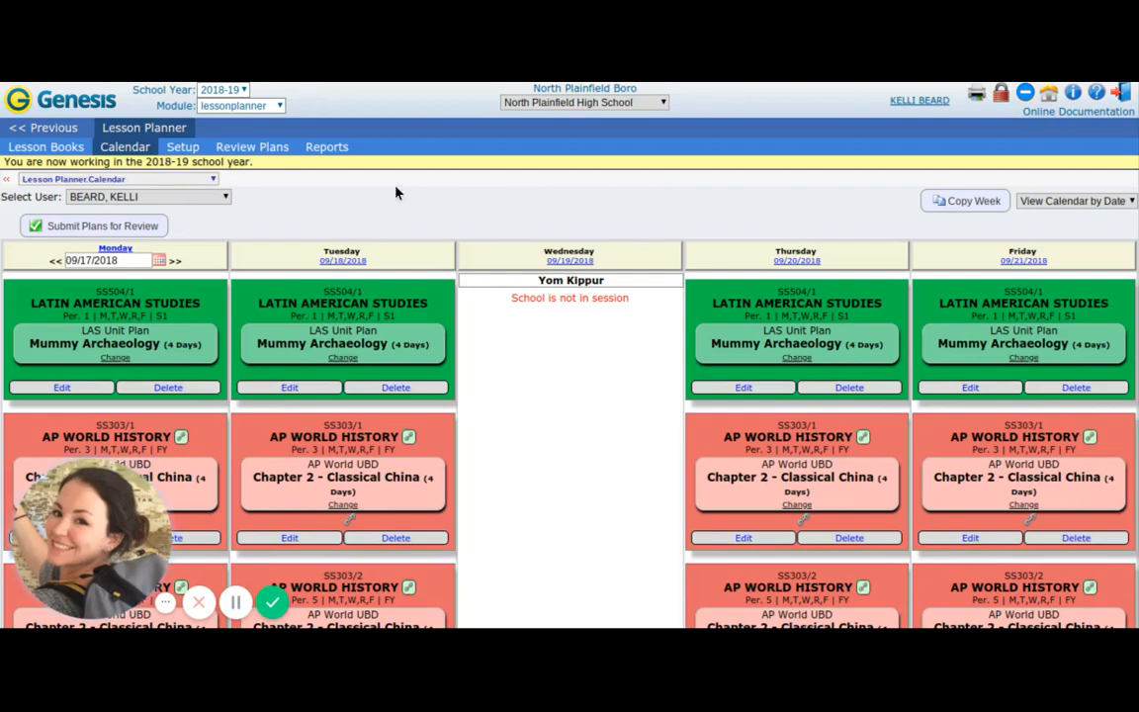
pyautogui.scroll(-3, 396, 193)
pyautogui.scroll(-5, 395, 193)
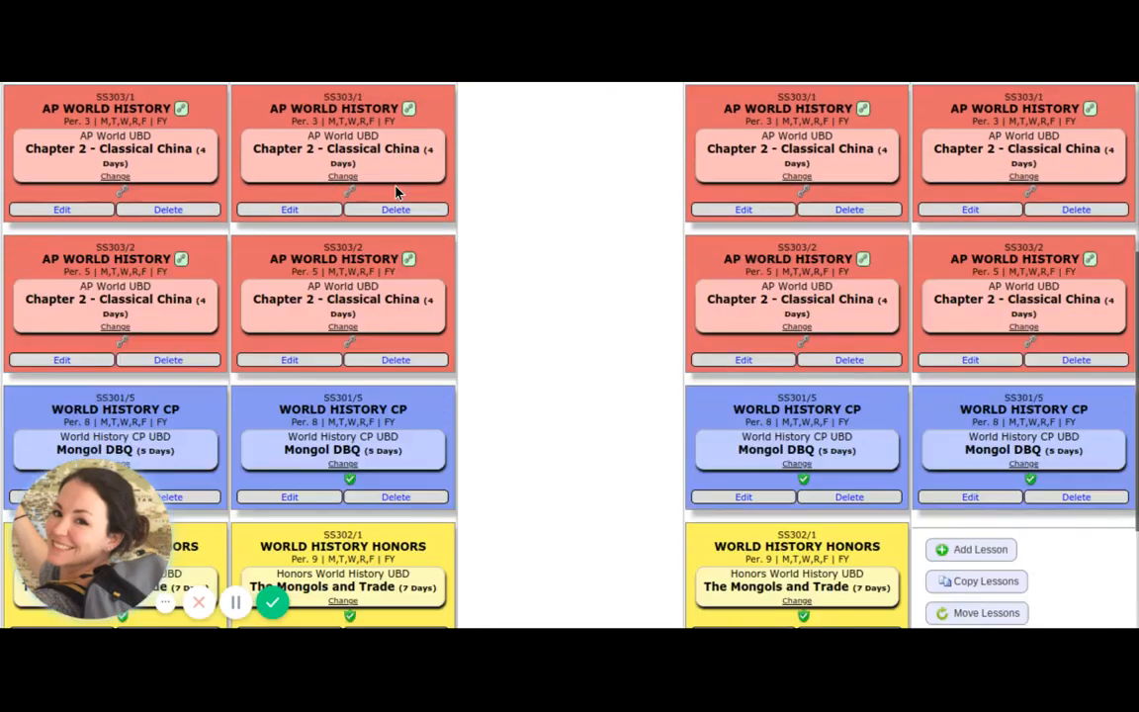
pyautogui.scroll(8, 395, 190)
pyautogui.scroll(-8, 368, 312)
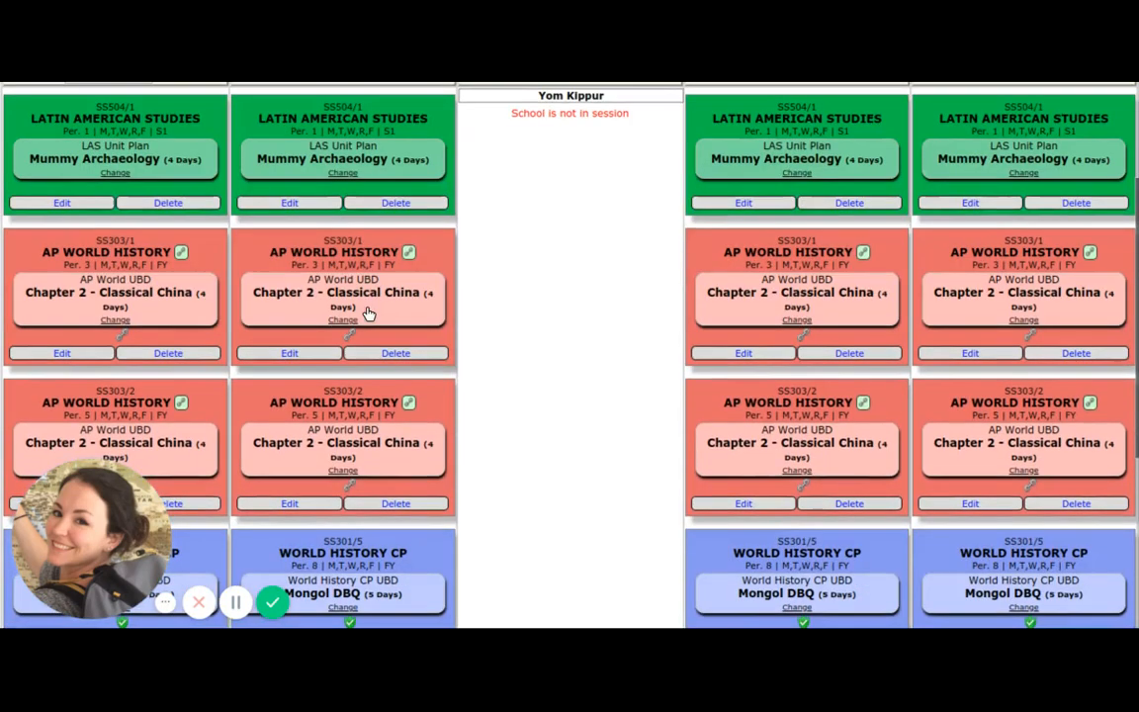
pyautogui.scroll(8, 343, 262)
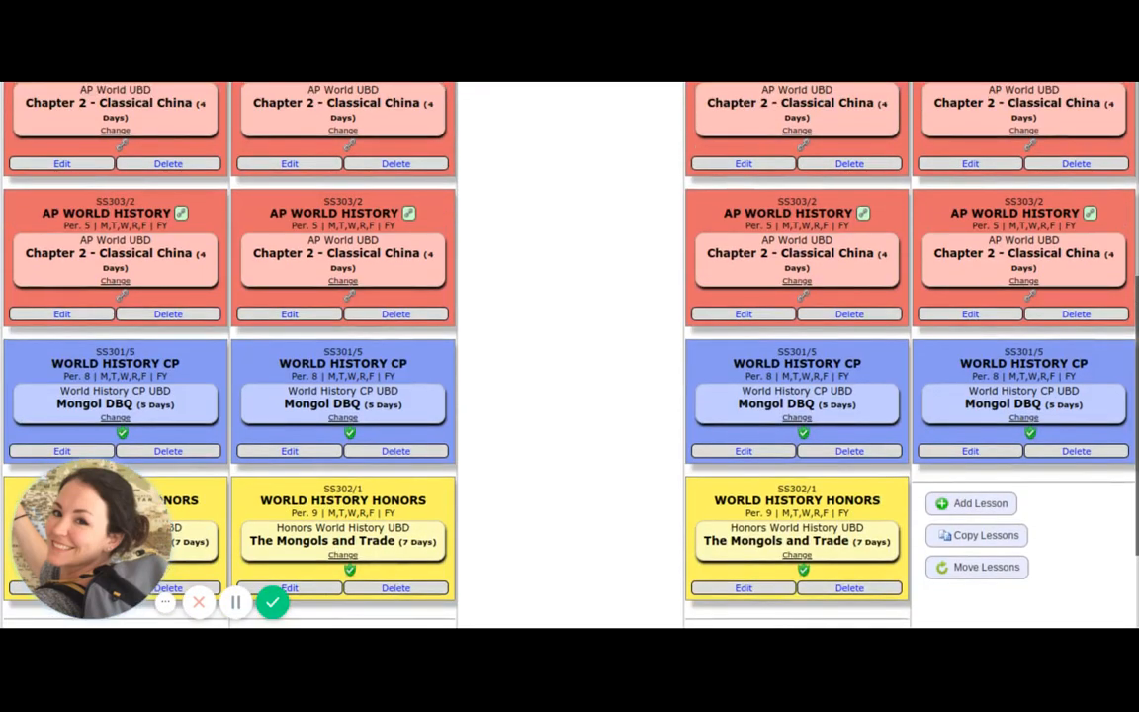
# - Open the daily view for Tuesday 09/18/2018 and examine the full Mummy Archaeology lesson plan
pyautogui.click(343, 260)
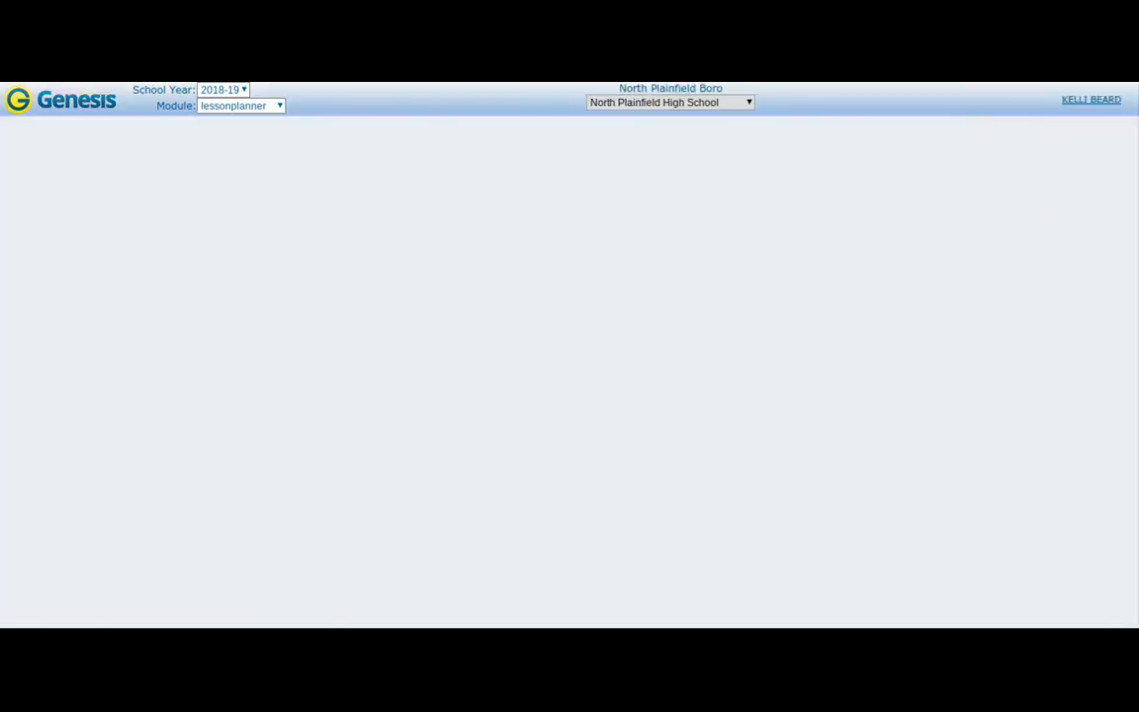
pyautogui.scroll(-1, 597, 227)
pyautogui.scroll(-6, 597, 227)
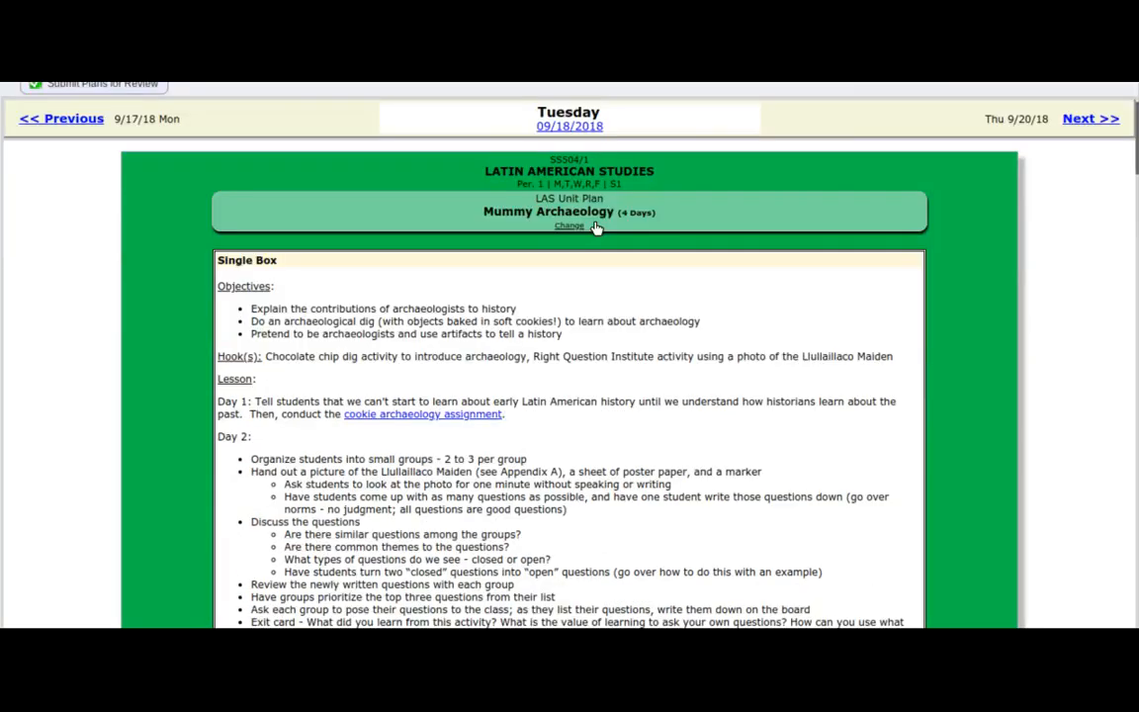